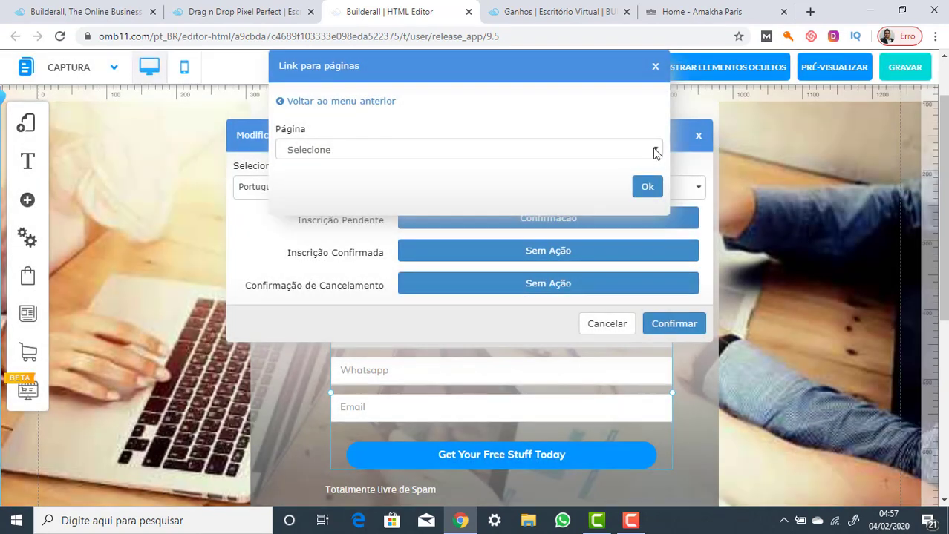
# Step: Link the Inscrição Confirmada action to the Apresentacao page and confirm the form's URL changes
pyautogui.click(655, 151)
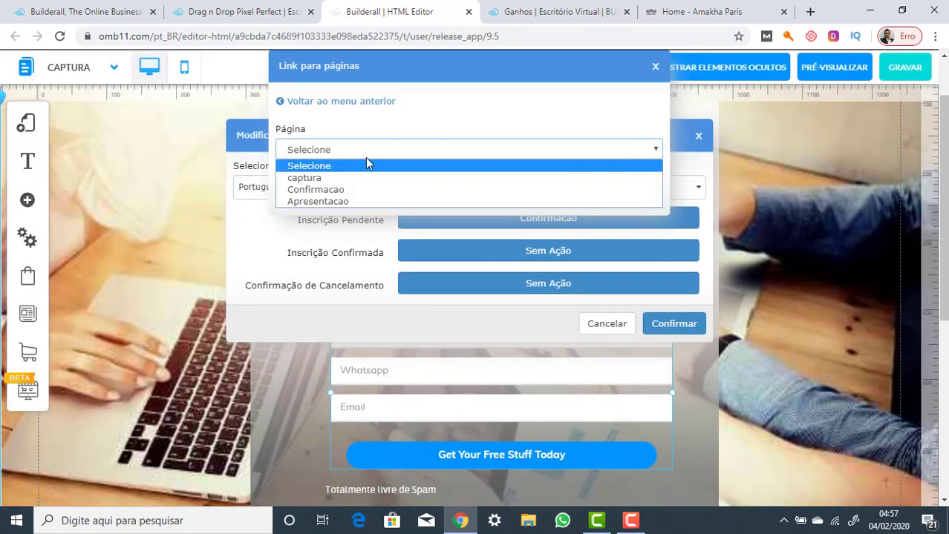
pyautogui.click(322, 202)
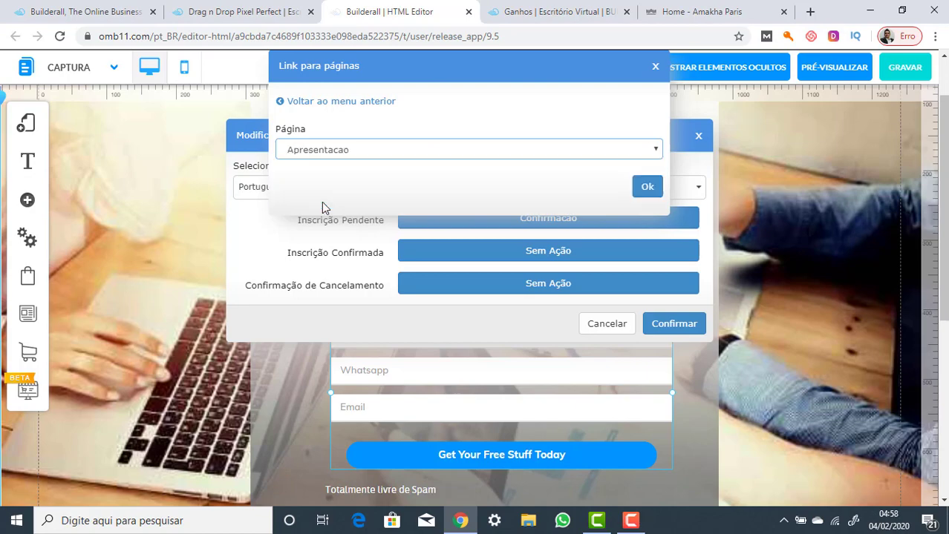
pyautogui.click(648, 185)
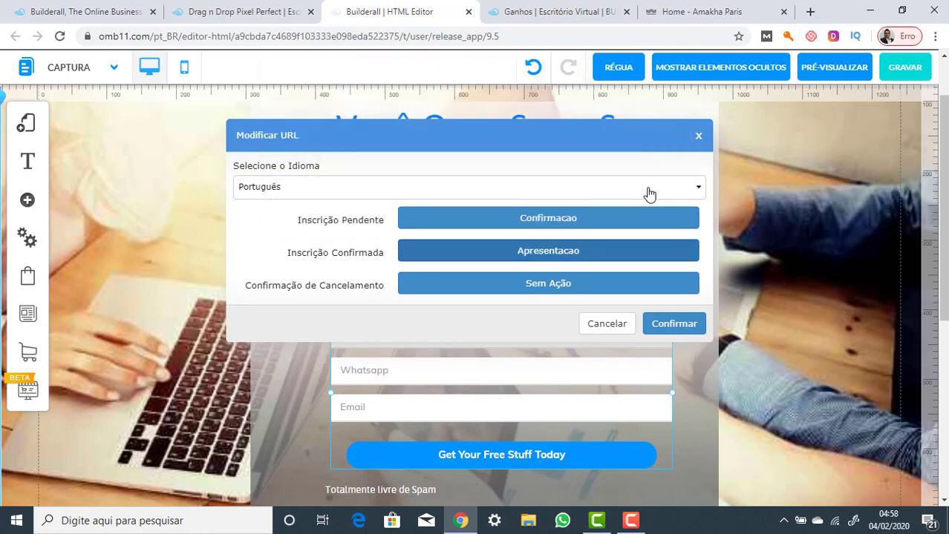
pyautogui.click(670, 325)
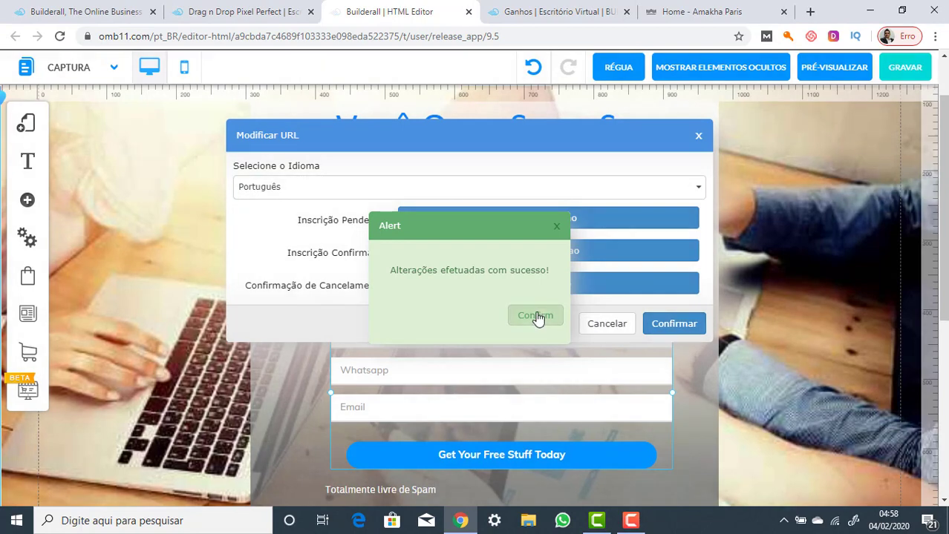
pyautogui.click(538, 318)
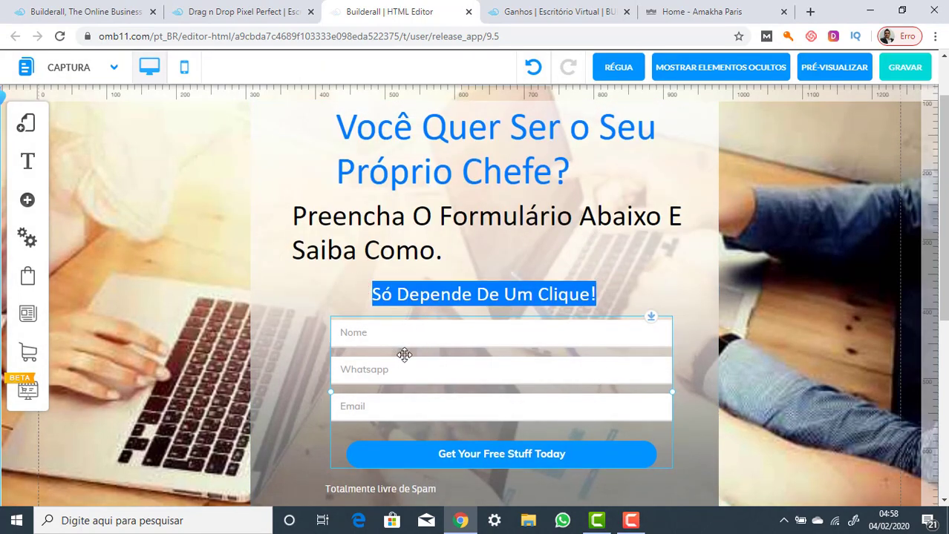
# Step: Save the site changes with the modified captura page included
pyautogui.scroll(-3, 409, 344)
pyautogui.scroll(4, 408, 345)
pyautogui.scroll(-3, 412, 347)
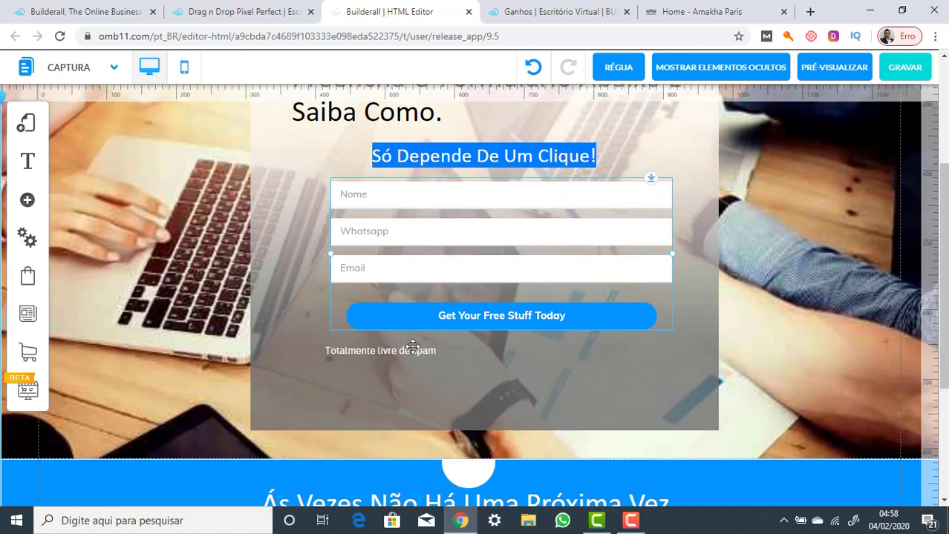
pyautogui.scroll(3, 425, 335)
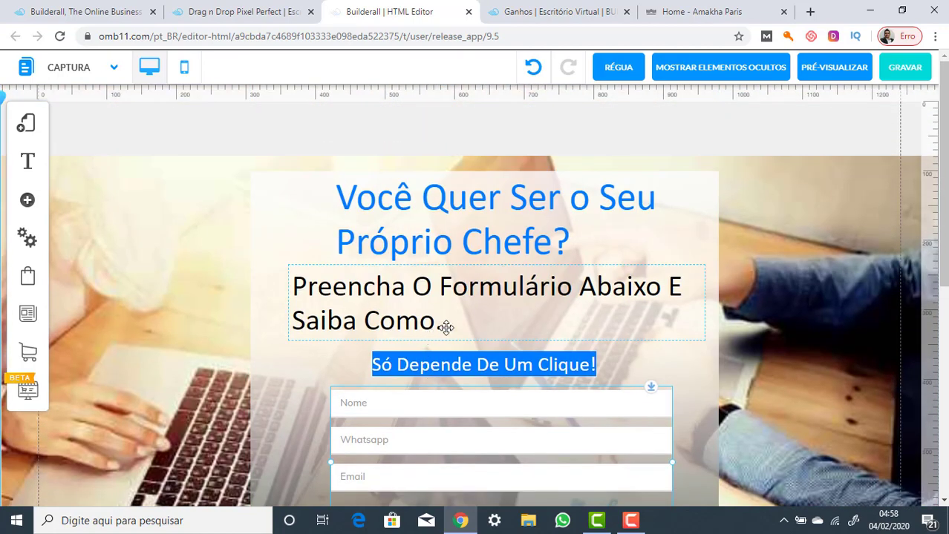
pyautogui.click(904, 70)
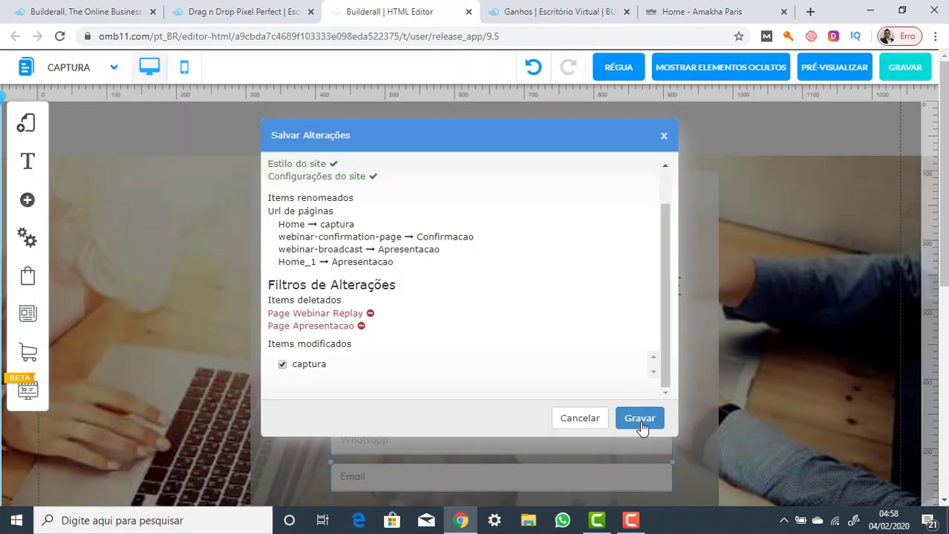
pyautogui.click(637, 423)
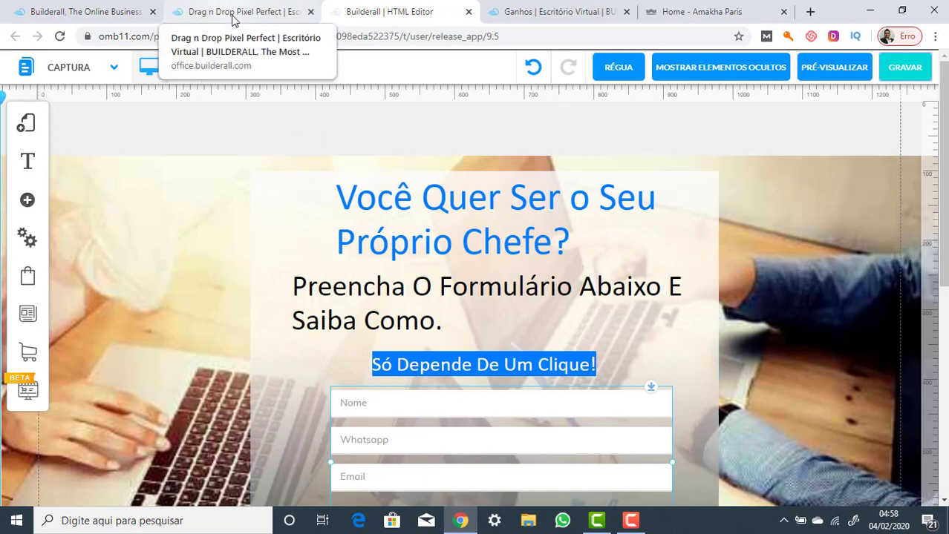
# Step: Sign in to the Builderall office with the prefilled credentials and open the Mailingboss application
pyautogui.click(74, 12)
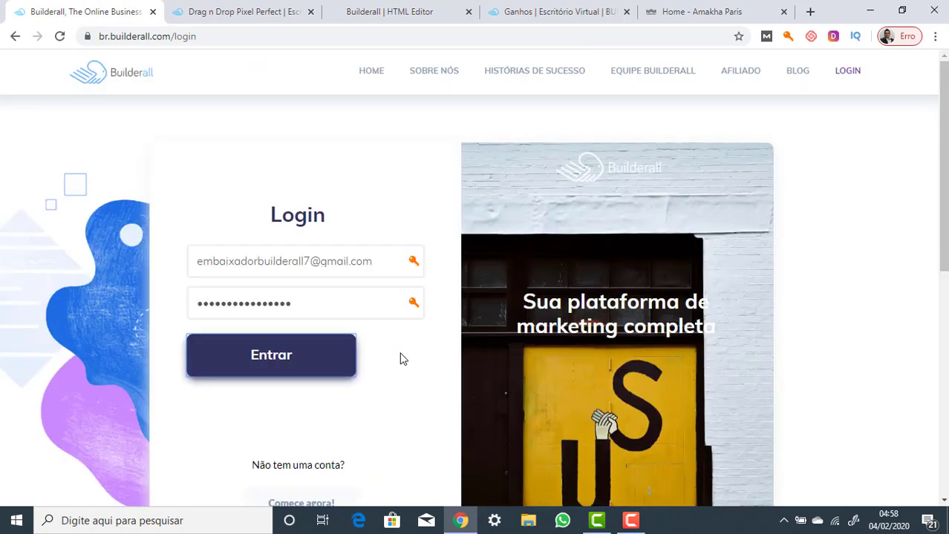
pyautogui.click(258, 371)
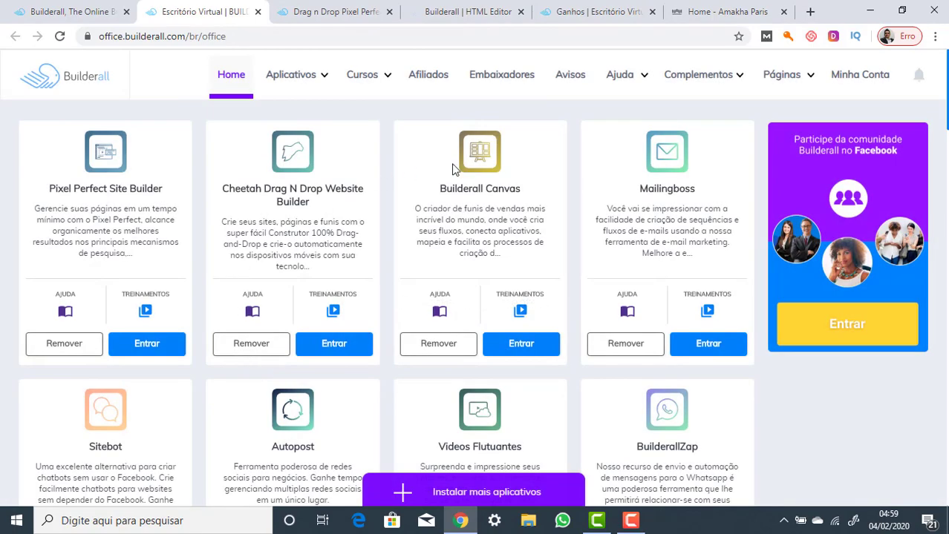
pyautogui.click(704, 351)
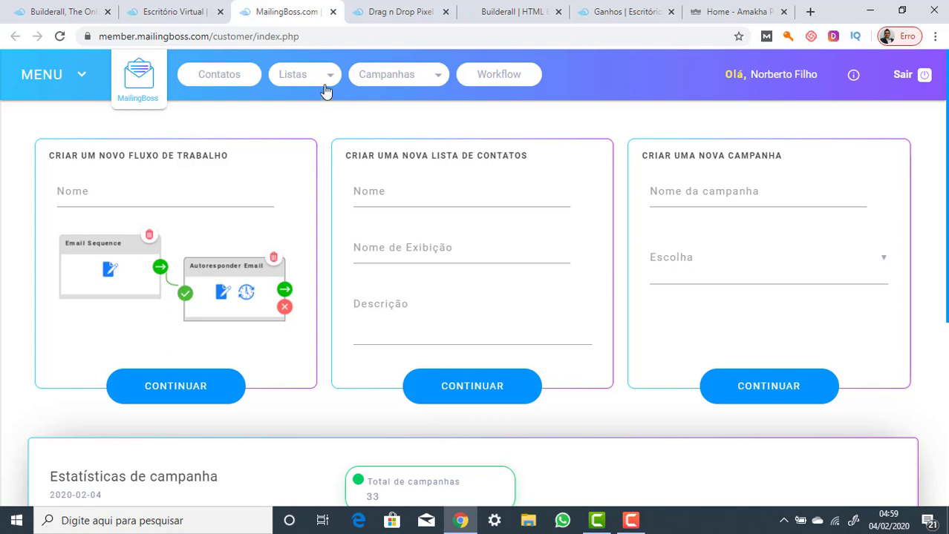
# Step: Open the contacts of the Amakha paris mailing list
pyautogui.click(331, 81)
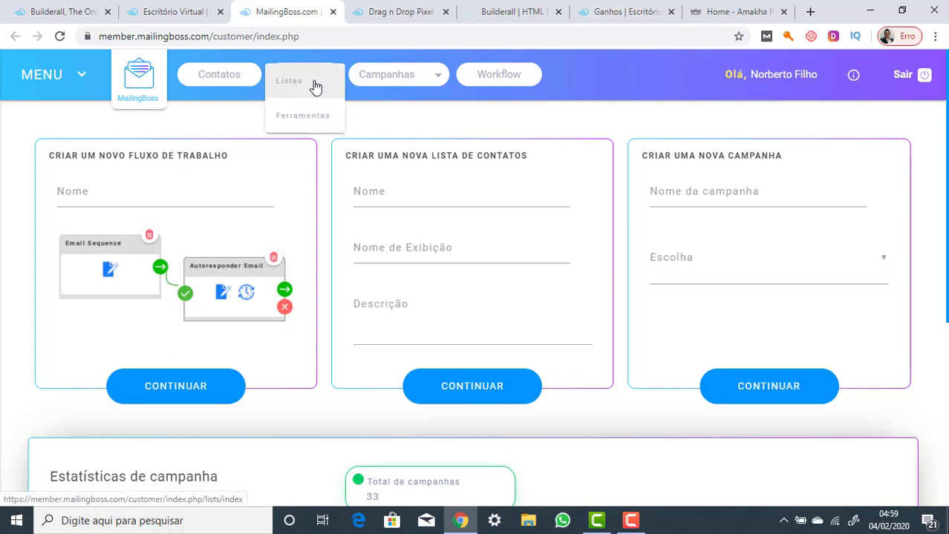
pyautogui.click(306, 84)
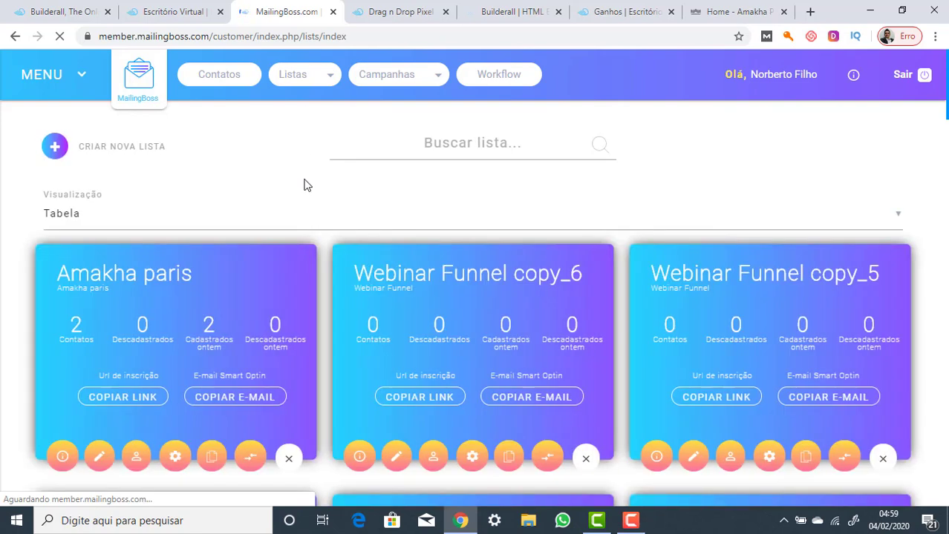
pyautogui.scroll(-1, 324, 236)
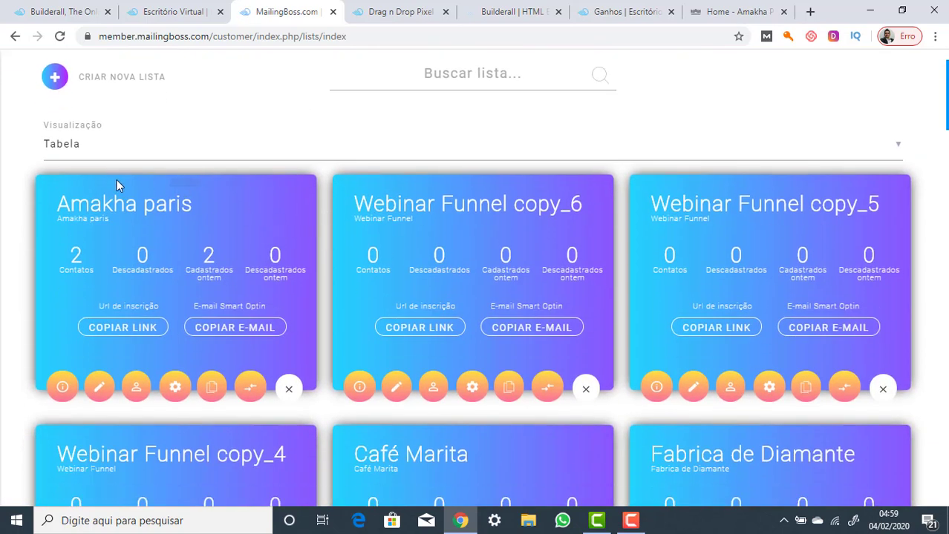
pyautogui.click(135, 388)
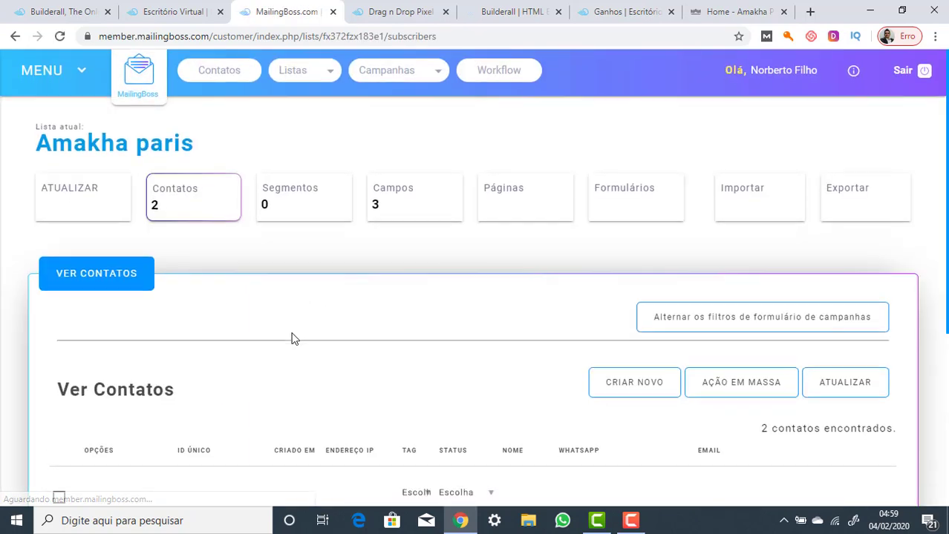
# Step: Delete the first contact in the Amakha paris list, created 03/02/20 at 16:07
pyautogui.scroll(-4, 292, 335)
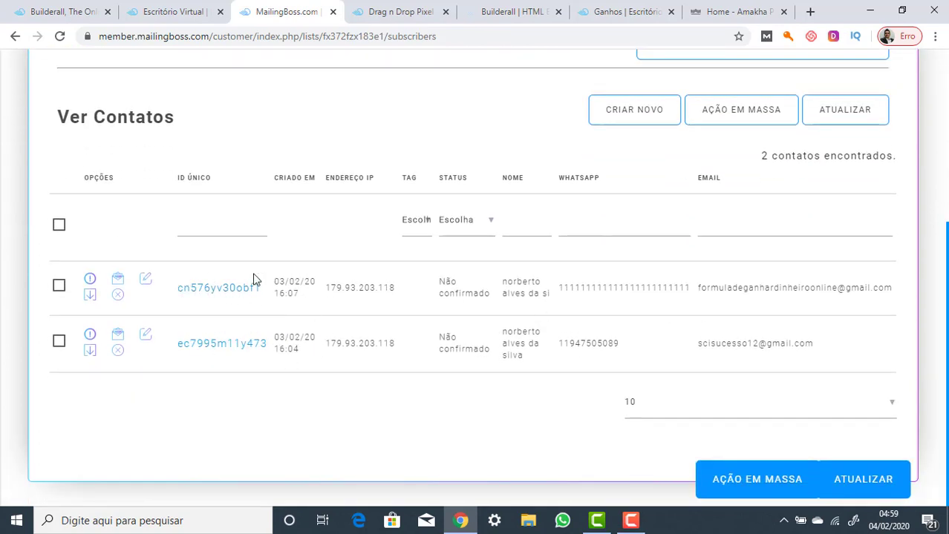
pyautogui.click(59, 288)
pyautogui.scroll(-1, 106, 347)
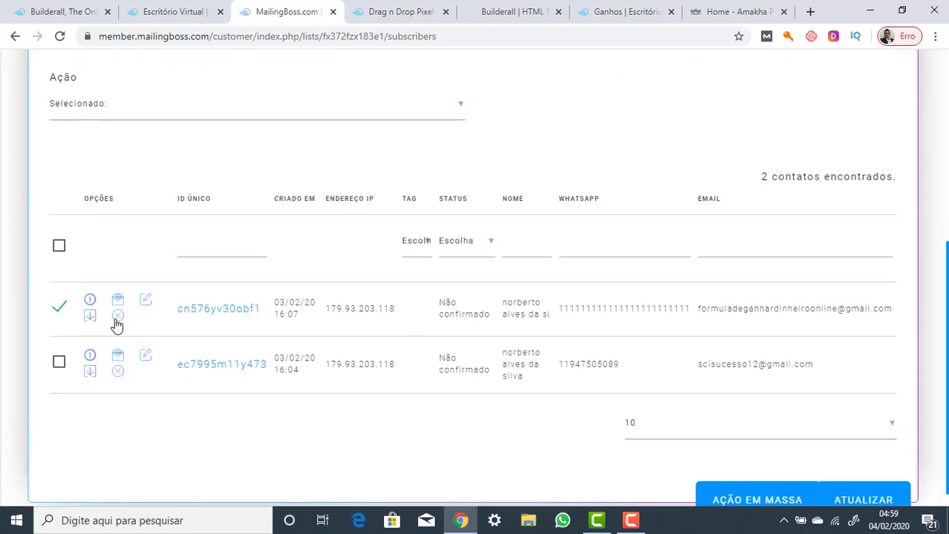
pyautogui.click(118, 320)
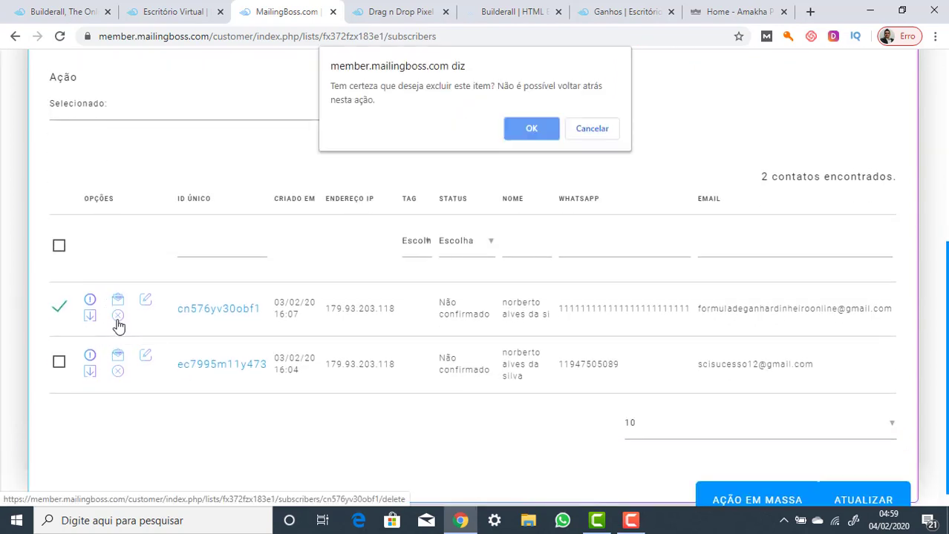
pyautogui.click(534, 128)
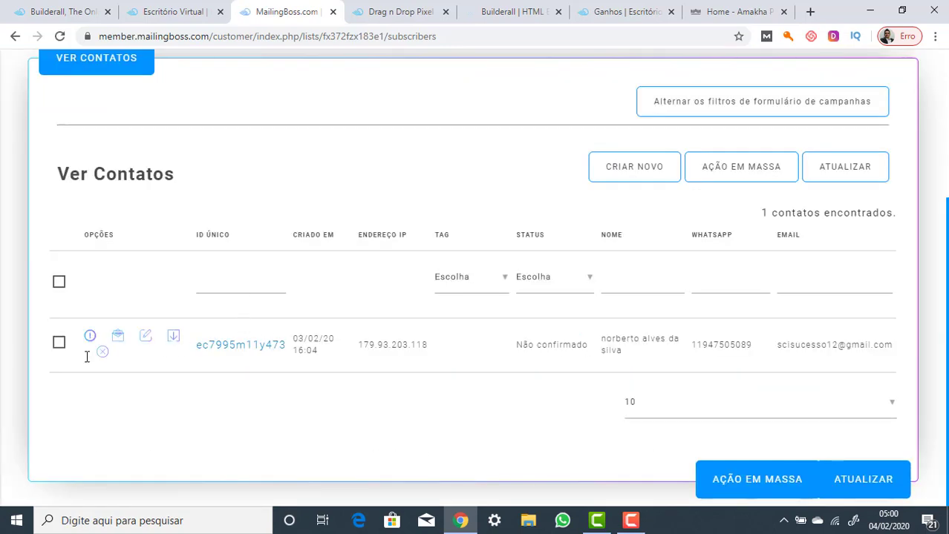
# Step: Delete the remaining contact from the Amakha paris list and check the contacts table
pyautogui.click(59, 343)
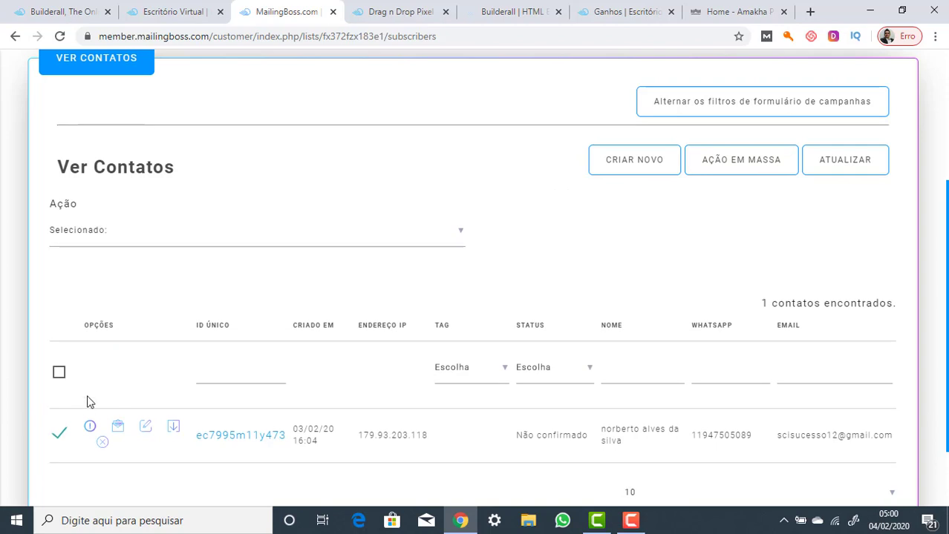
pyautogui.scroll(-1, 101, 424)
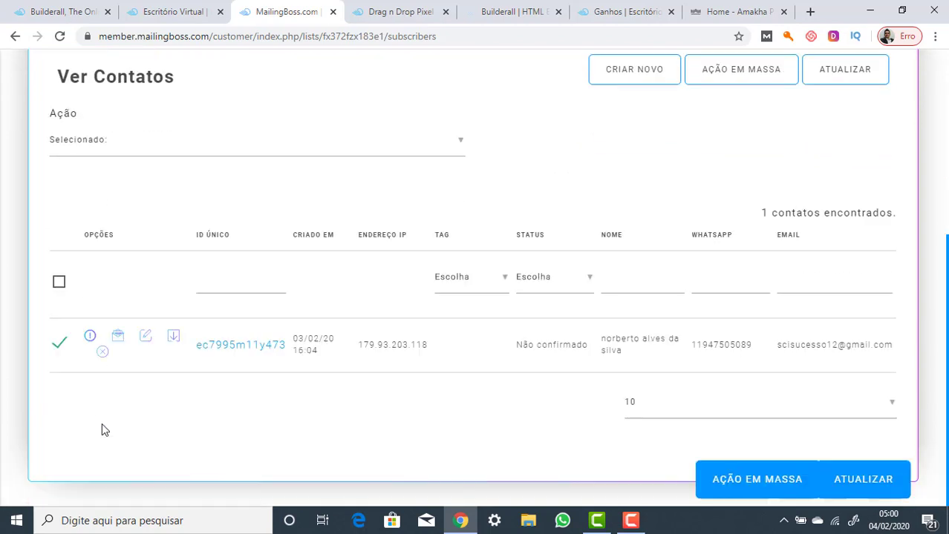
pyautogui.click(103, 360)
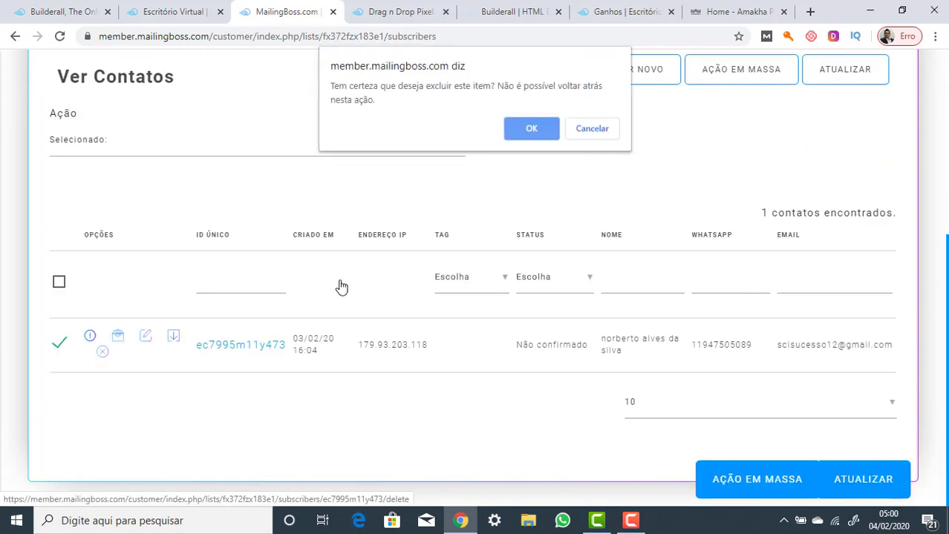
pyautogui.click(530, 128)
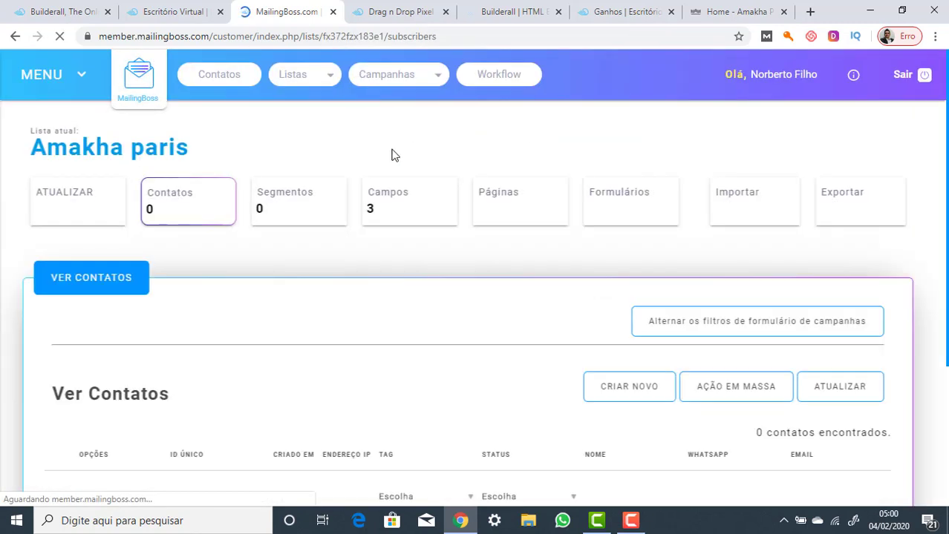
pyautogui.scroll(-3, 408, 318)
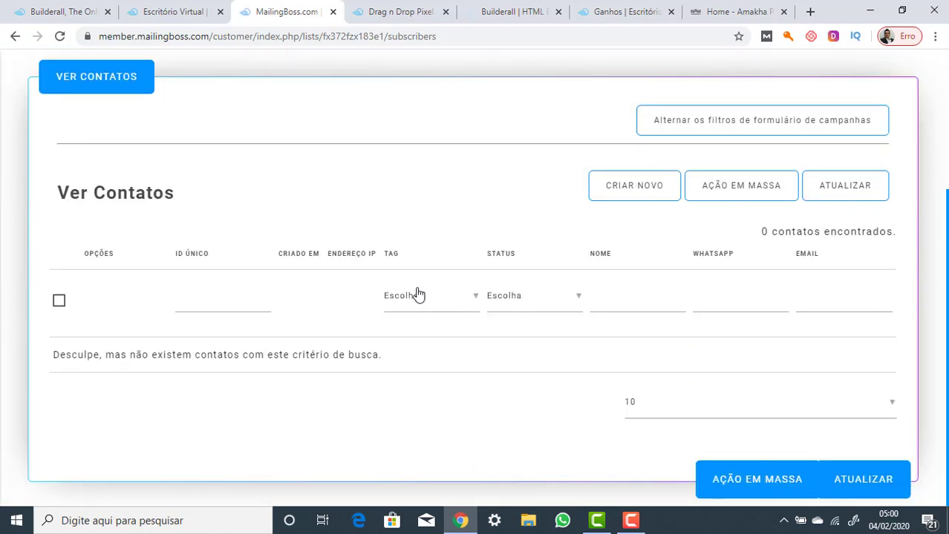
pyautogui.scroll(3, 418, 295)
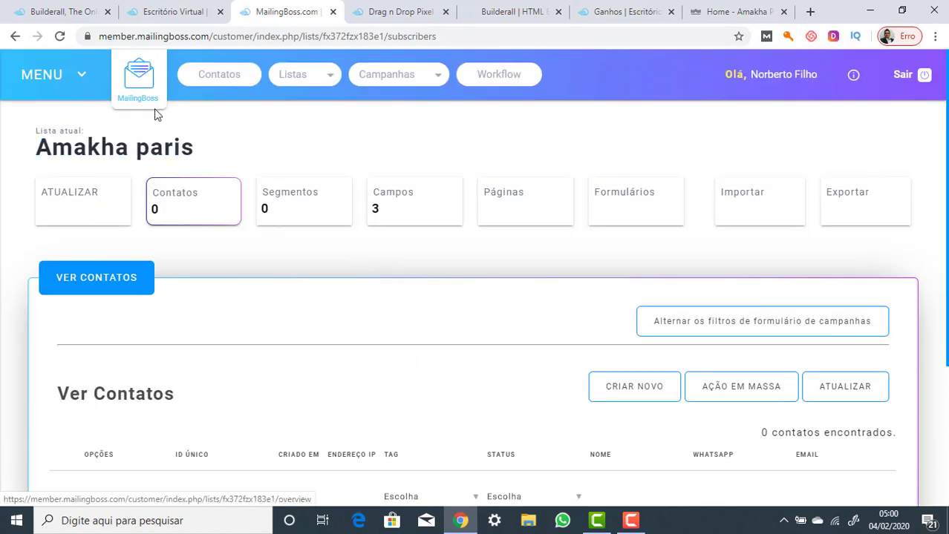
# Step: Go back to the Builderall office and open the published amakhaparis- site from the Pixel Perfect Site Builder
pyautogui.click(507, 16)
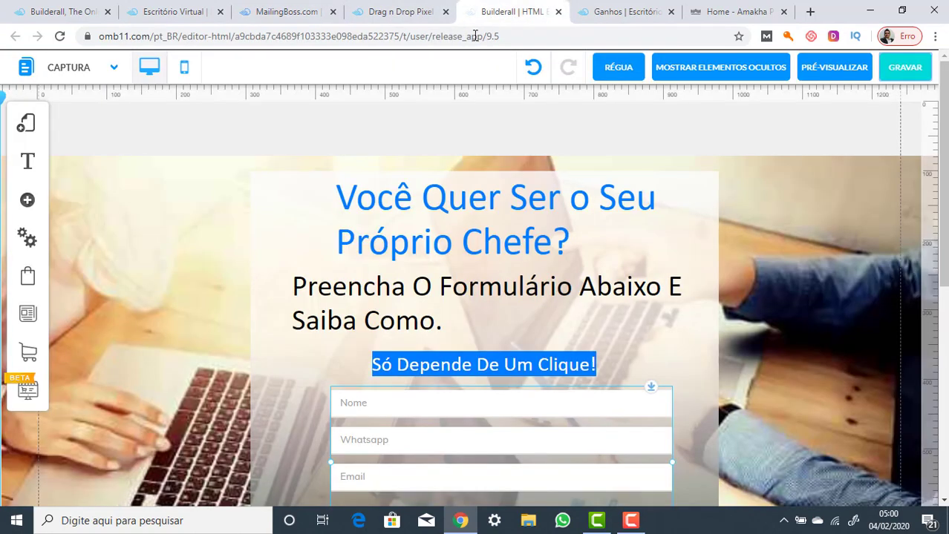
pyautogui.click(611, 18)
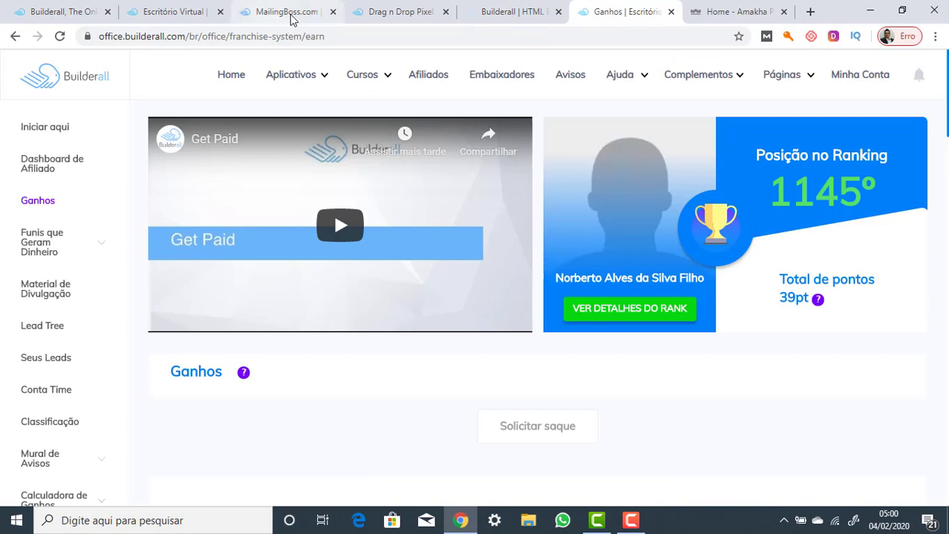
pyautogui.click(187, 16)
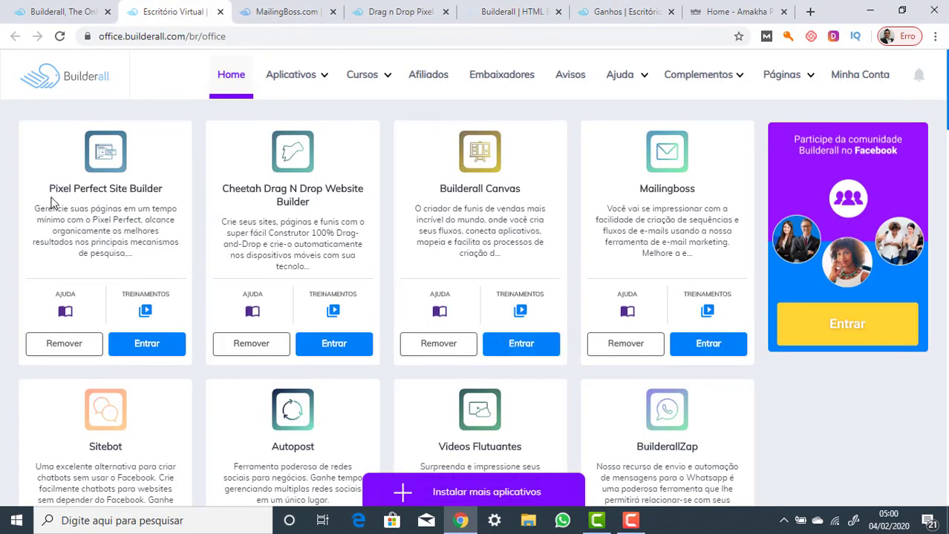
pyautogui.click(148, 347)
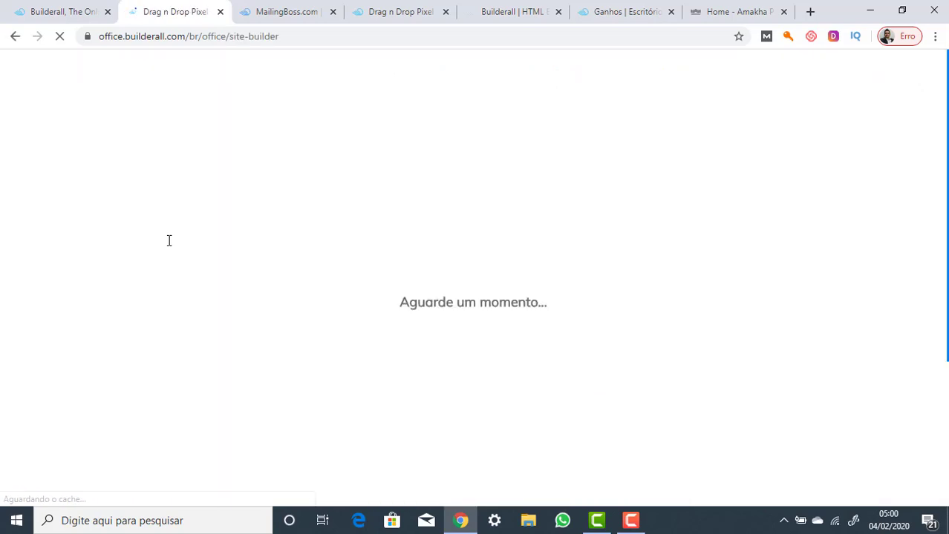
pyautogui.scroll(-2, 204, 258)
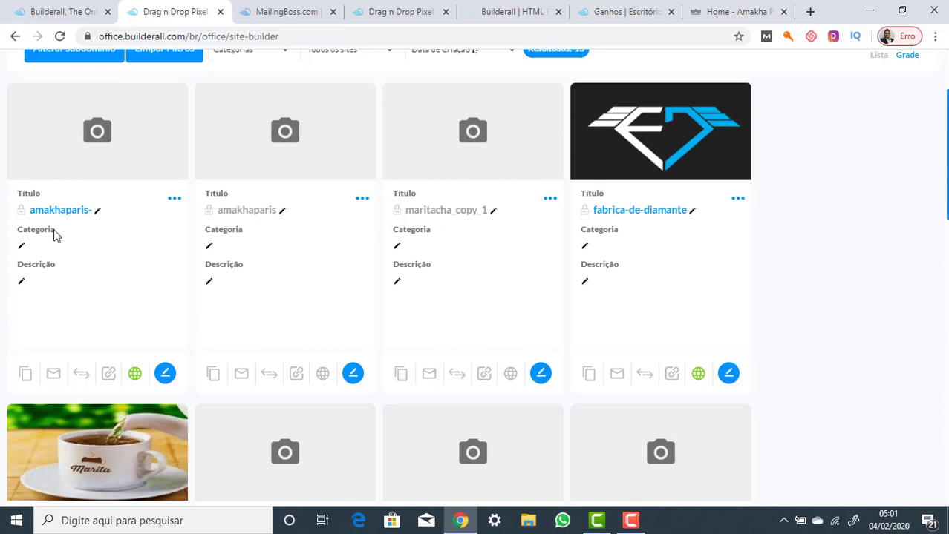
pyautogui.scroll(-1, 71, 217)
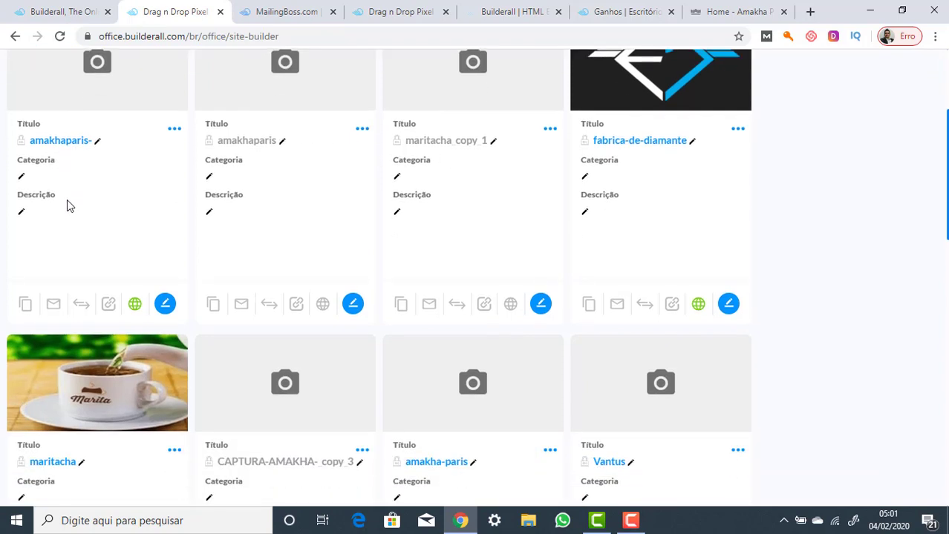
pyautogui.click(62, 142)
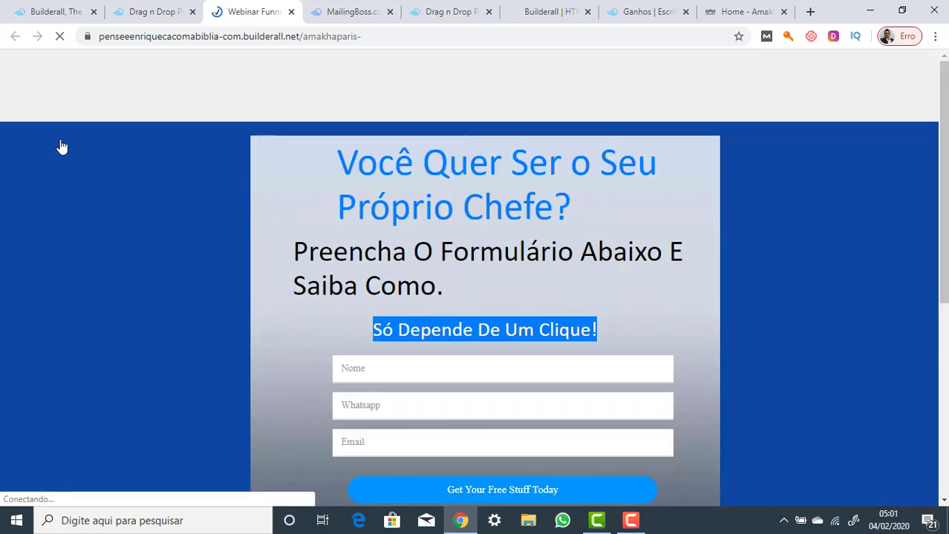
# Step: Fill in the capture form with the saved contact whose name ends in full, submit it and review the confirmation page
pyautogui.scroll(-1, 391, 362)
pyautogui.scroll(-1, 392, 362)
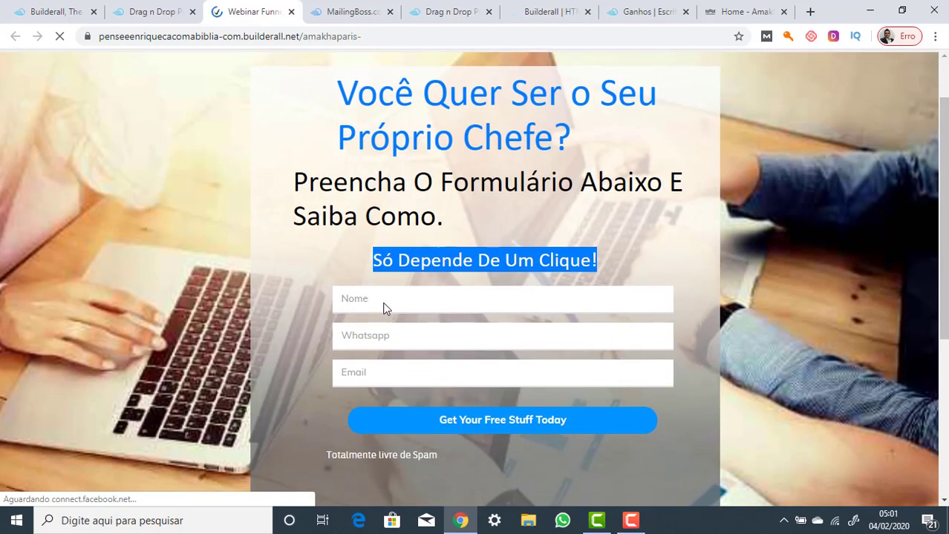
pyautogui.click(384, 303)
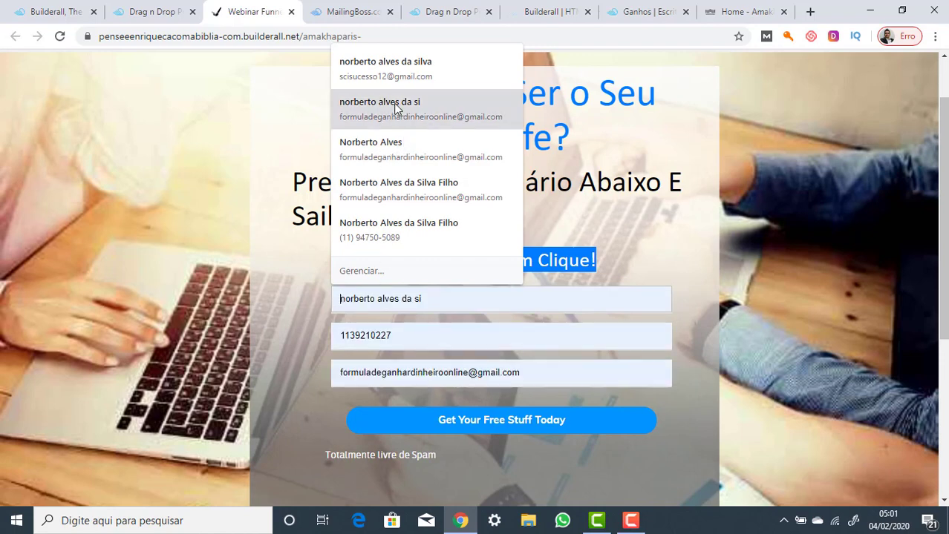
pyautogui.click(397, 73)
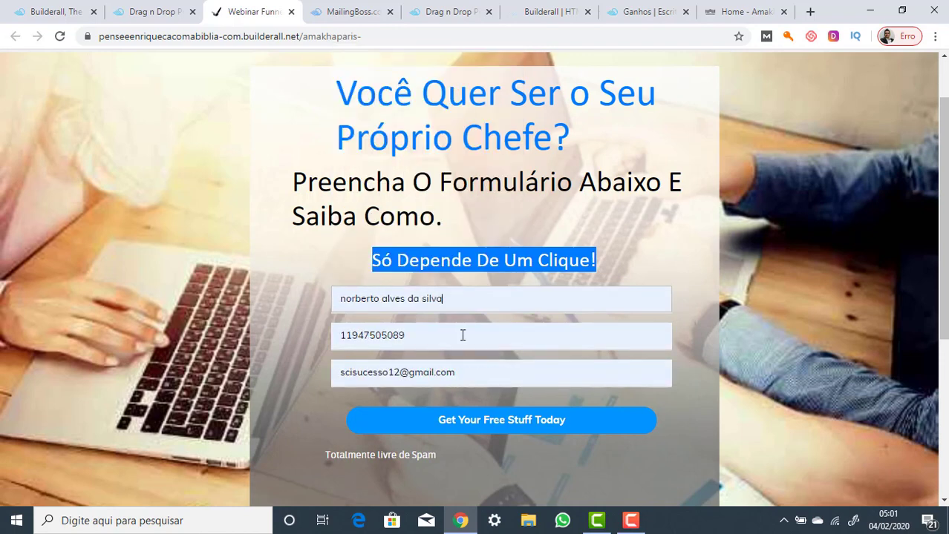
pyautogui.click(471, 429)
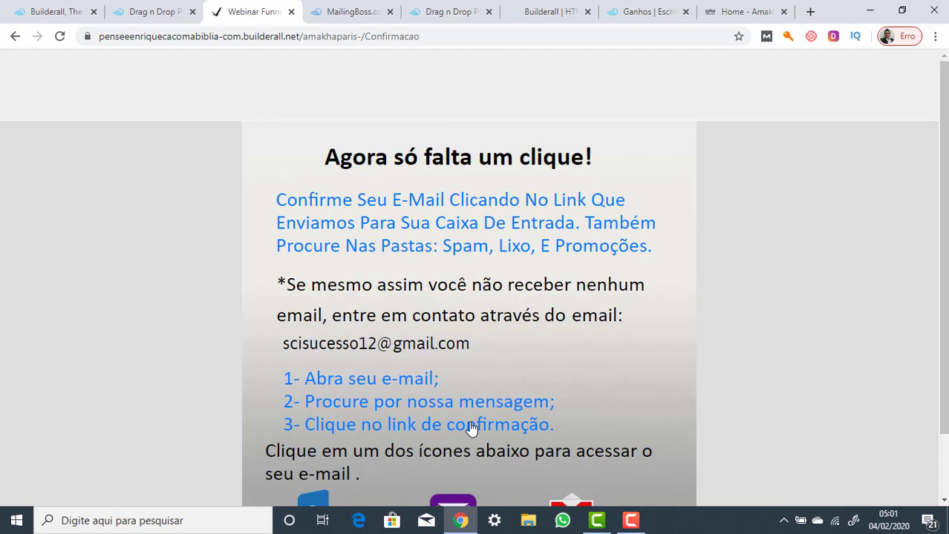
pyautogui.scroll(-1, 389, 189)
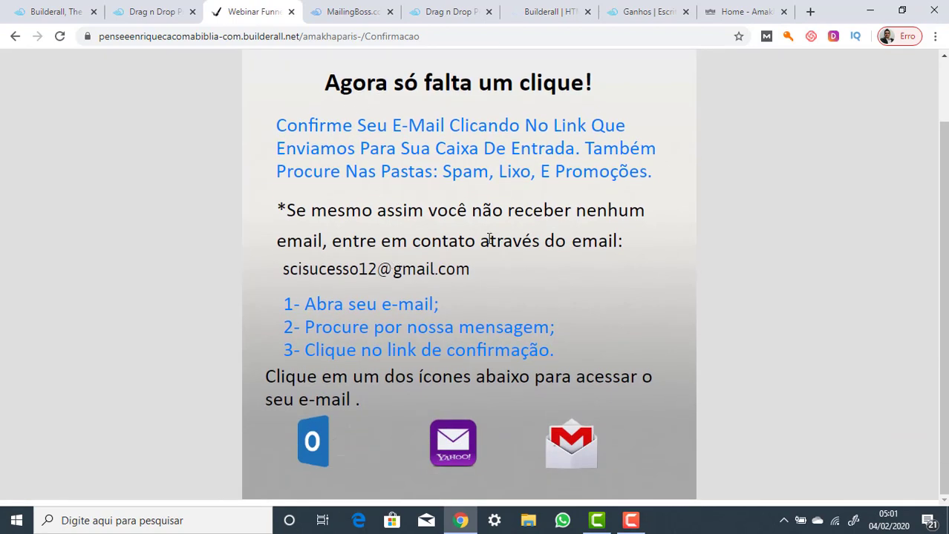
pyautogui.scroll(1, 490, 242)
pyautogui.scroll(-1, 488, 246)
pyautogui.scroll(1, 466, 220)
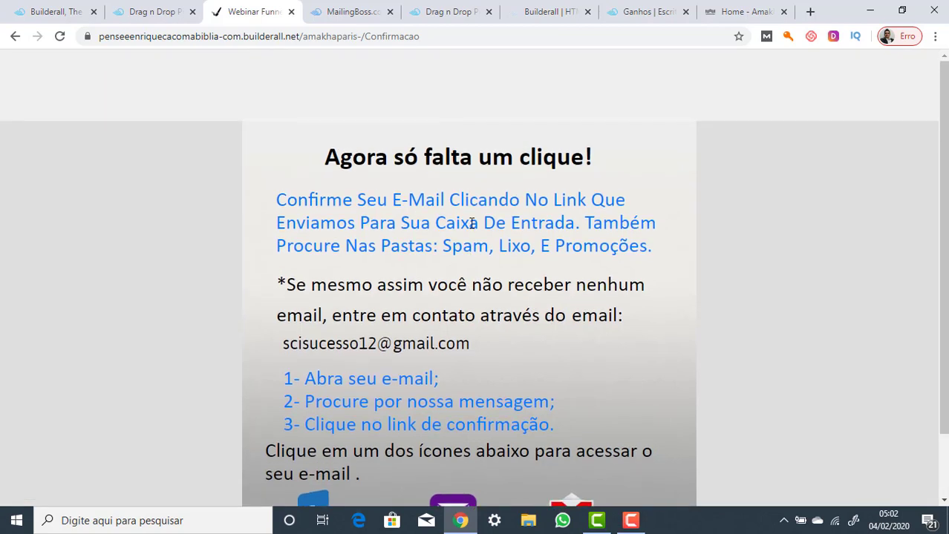
pyautogui.scroll(-1, 469, 221)
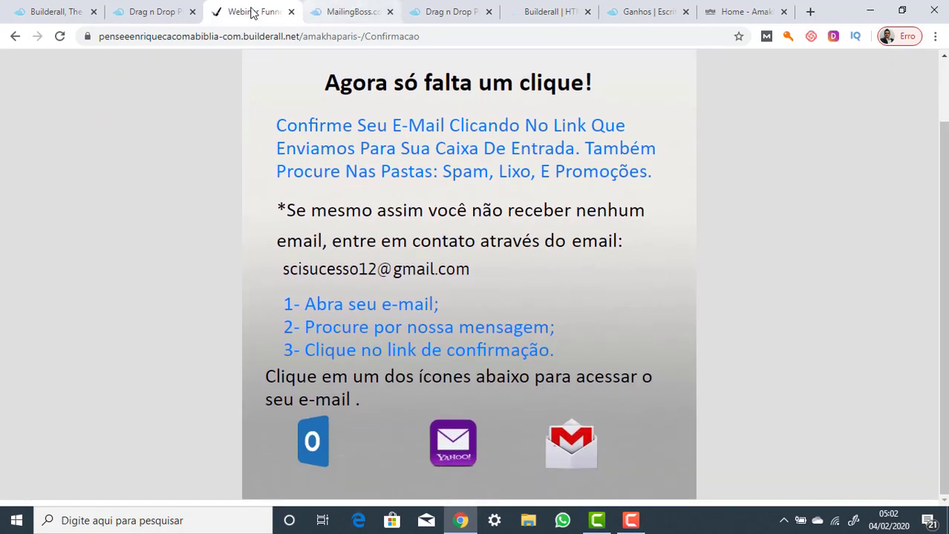
# Step: Return to the site editor and open the Confirmacao page of the Webinar Funnel - 002 layout at its e-mail icons
pyautogui.click(549, 18)
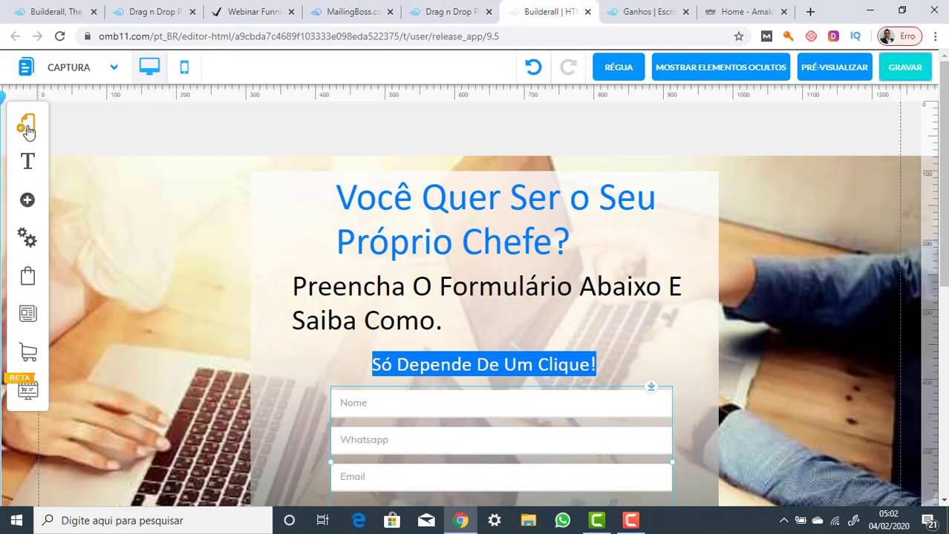
pyautogui.click(32, 126)
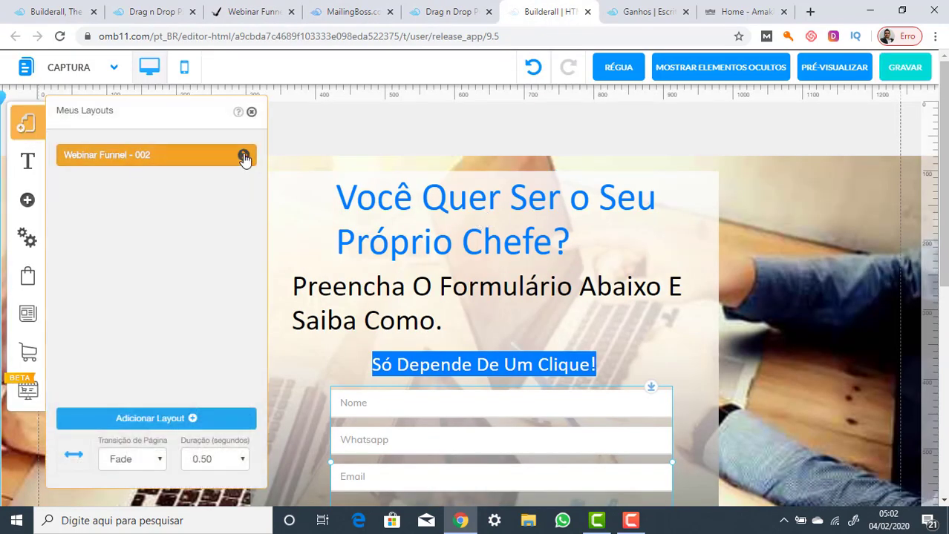
pyautogui.click(244, 158)
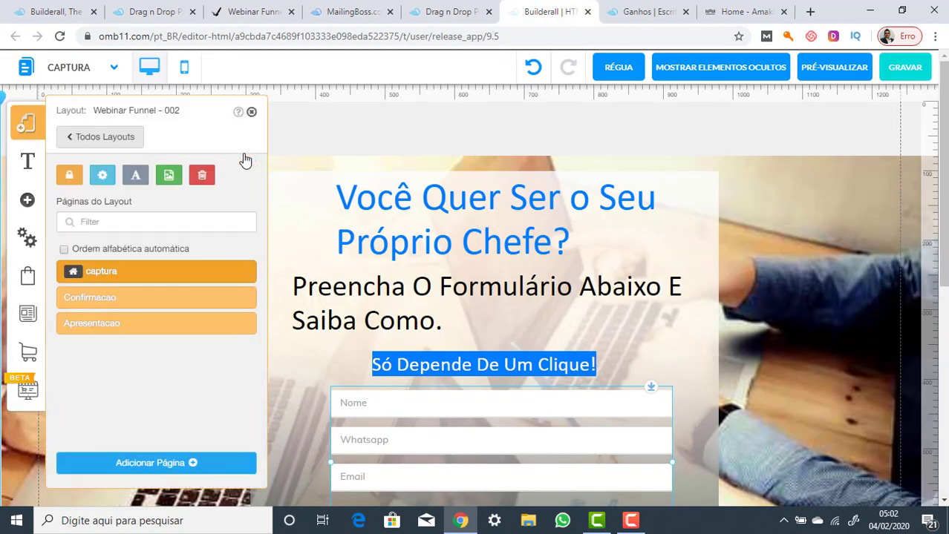
pyautogui.click(105, 301)
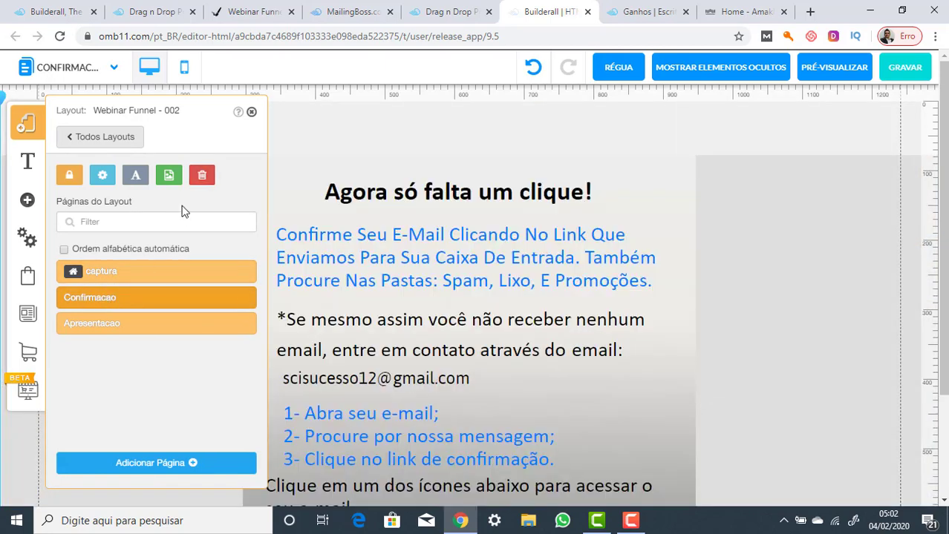
pyautogui.click(251, 113)
pyautogui.scroll(-2, 366, 334)
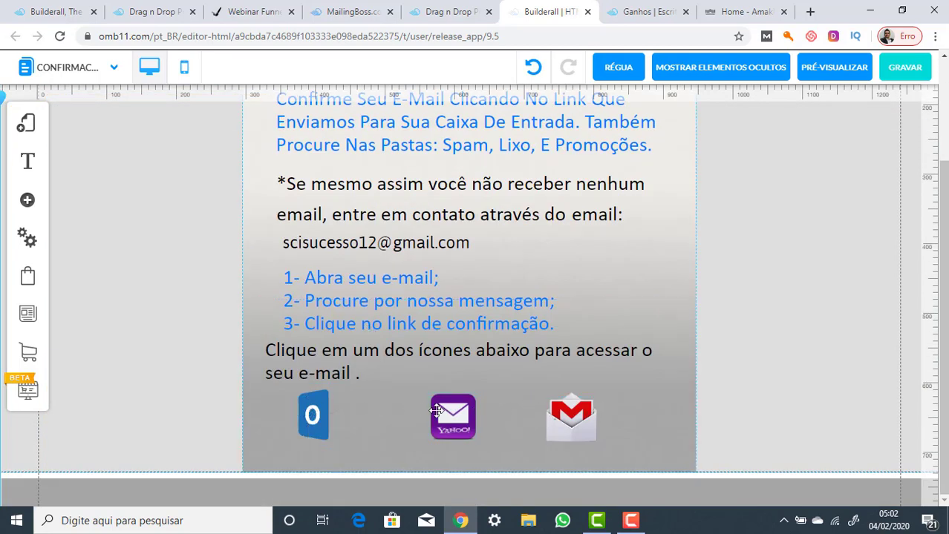
# Step: Search Google for "outlook login" in a new browser tab
pyautogui.click(810, 12)
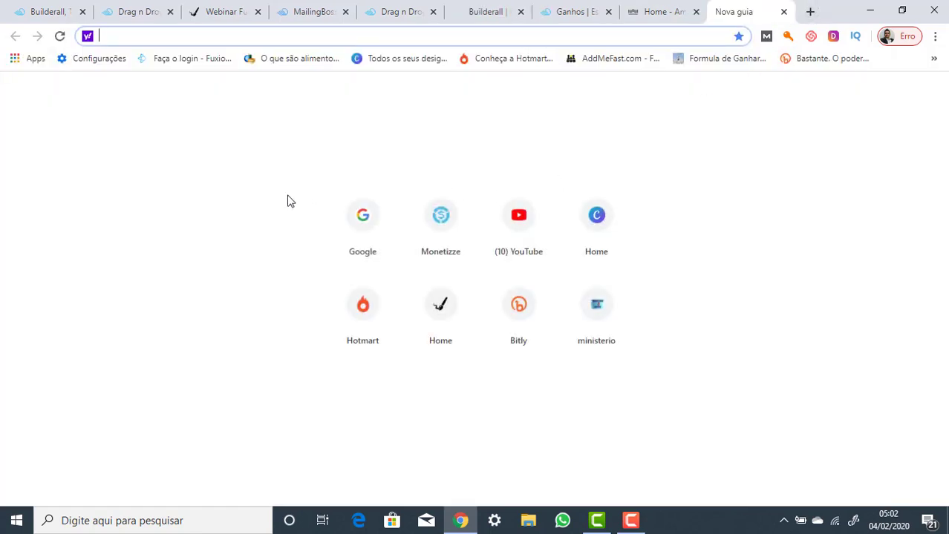
pyautogui.click(371, 224)
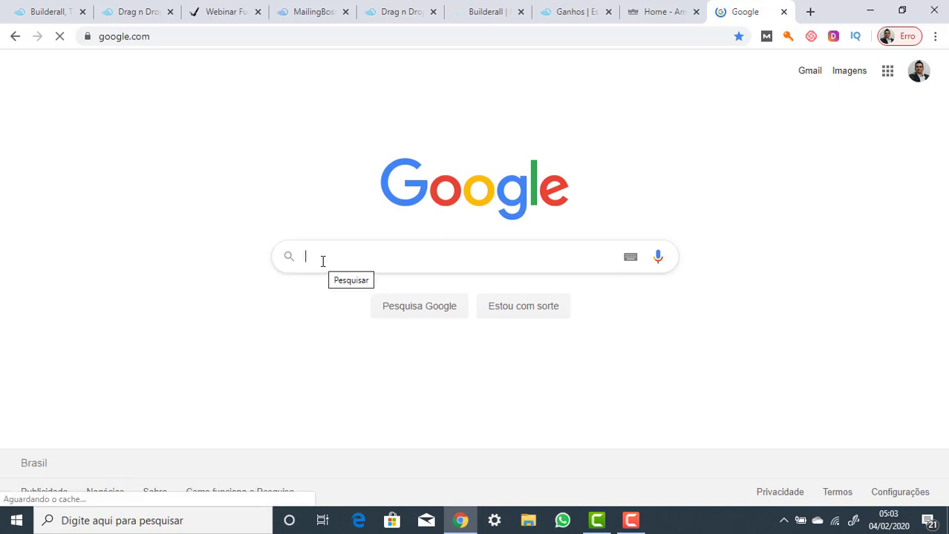
pyautogui.write('outlooo')
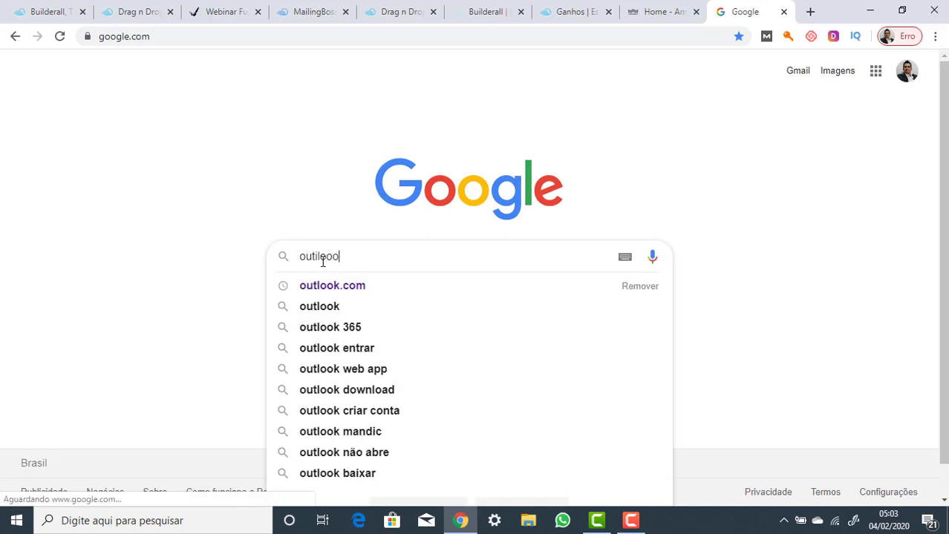
pyautogui.write('k l')
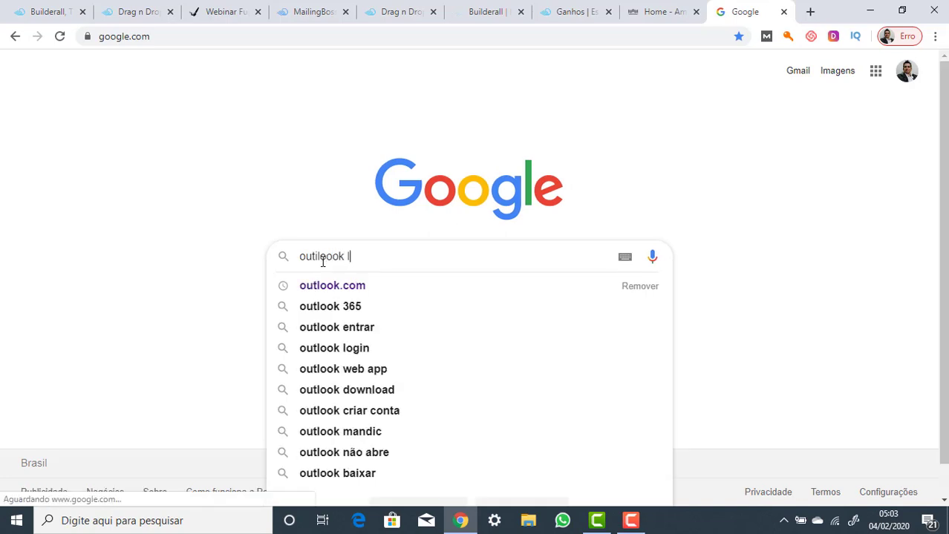
pyautogui.write('ogin')
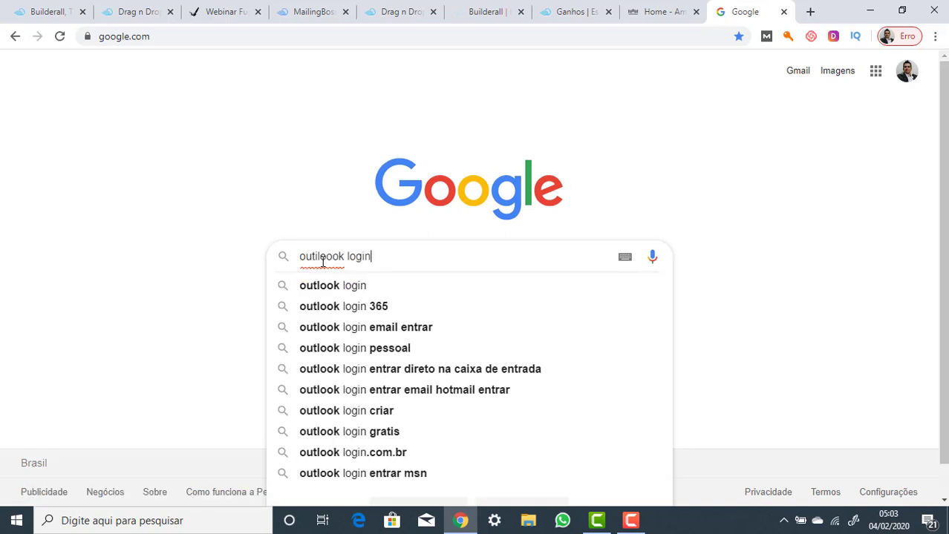
pyautogui.click(334, 287)
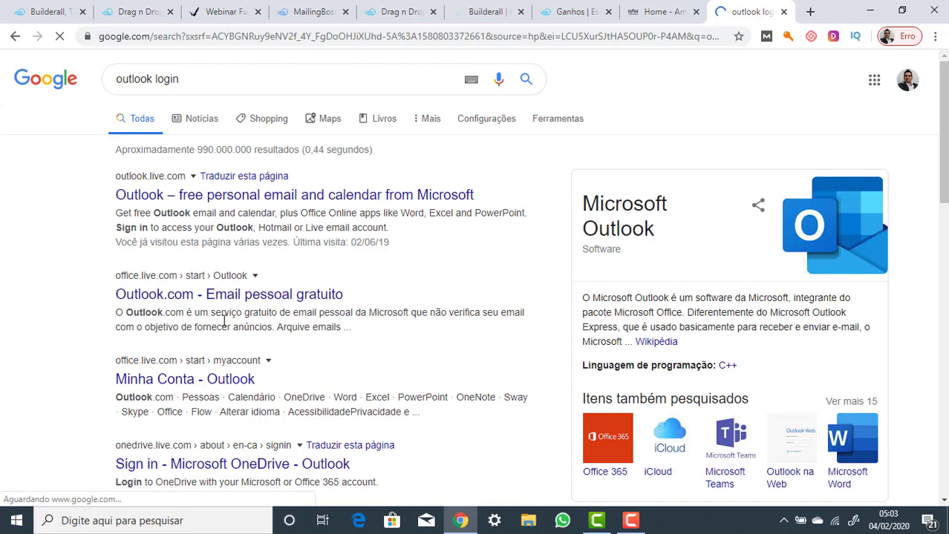
pyautogui.scroll(-1, 225, 321)
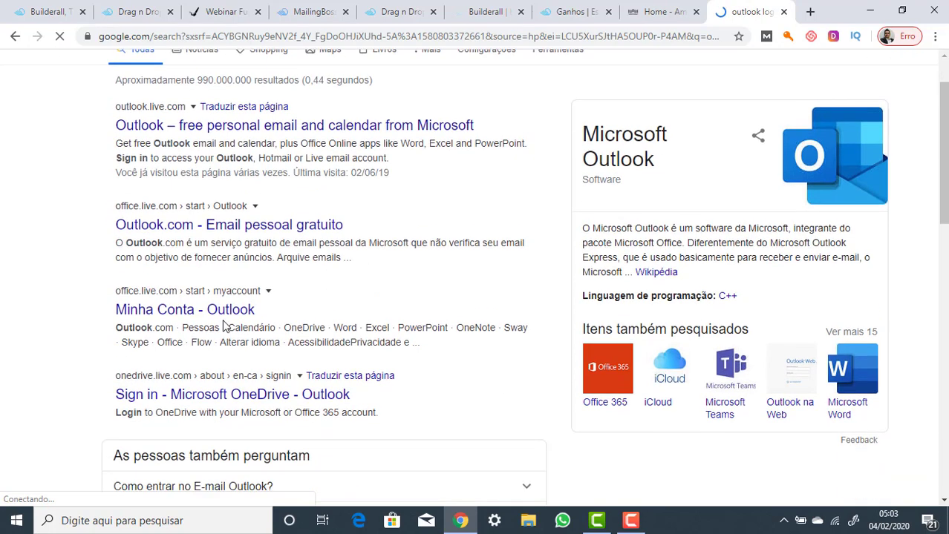
pyautogui.click(164, 315)
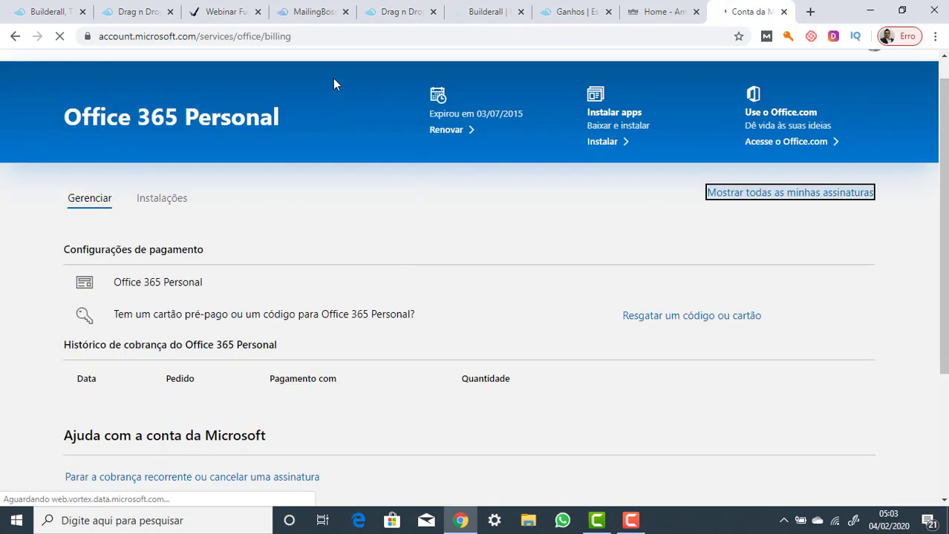
pyautogui.click(14, 38)
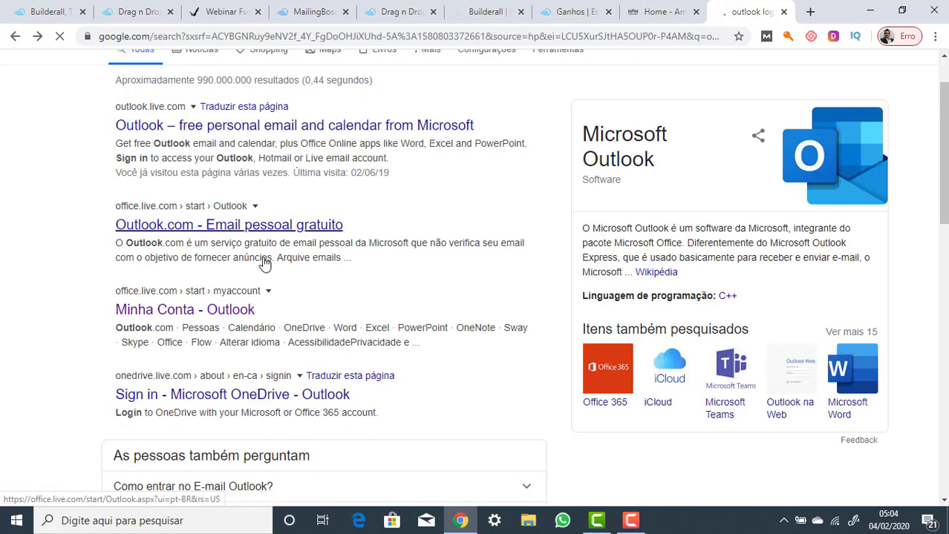
# Step: Open the Outlook inbox through the MSN Hotmail search result and copy its web address
pyautogui.scroll(-4, 256, 260)
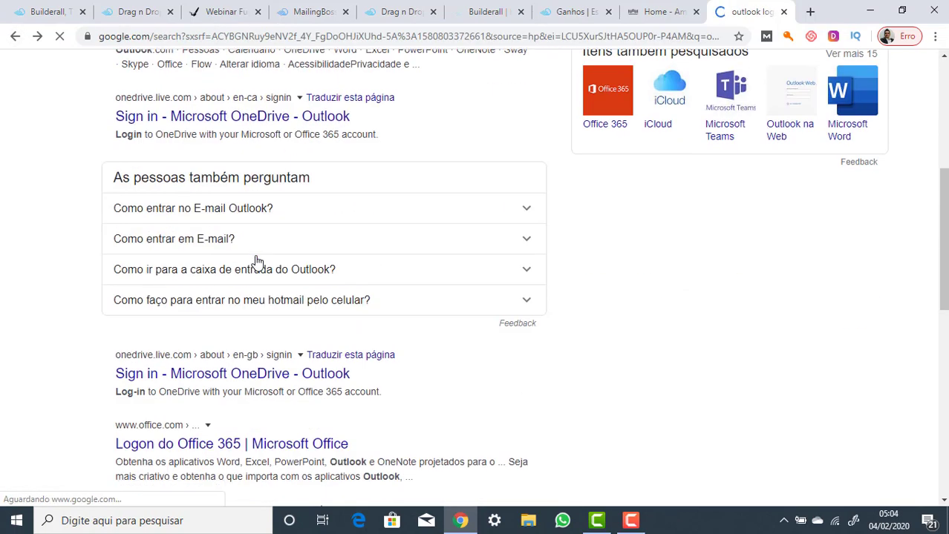
pyautogui.scroll(-3, 256, 259)
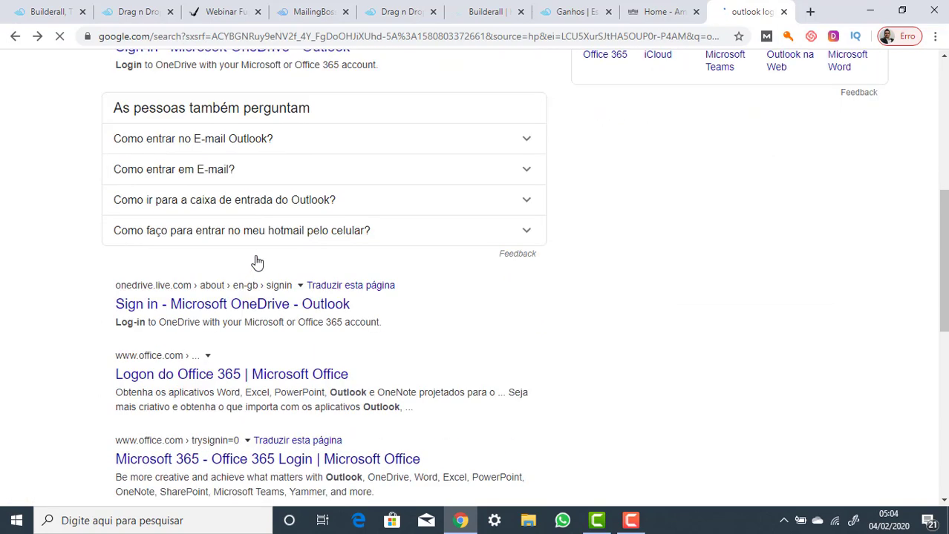
pyautogui.scroll(-5, 256, 256)
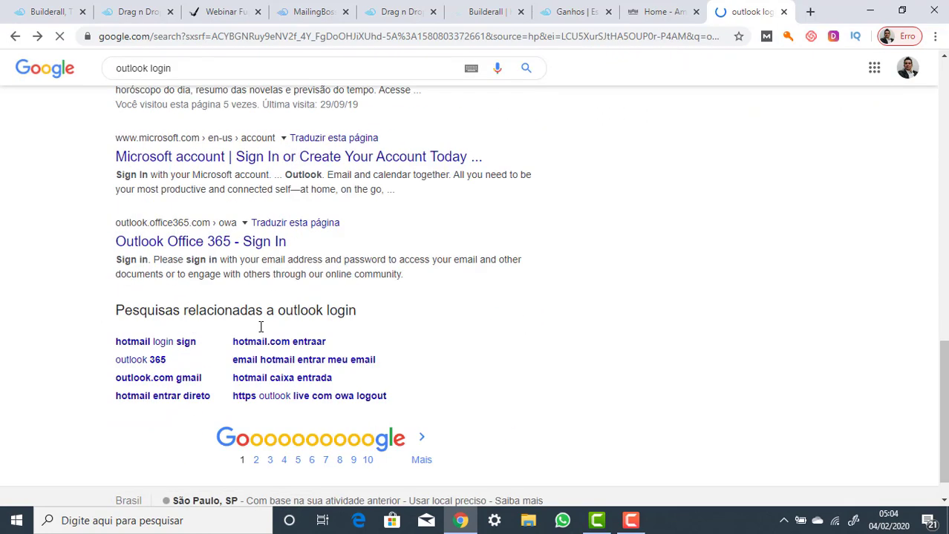
pyautogui.scroll(3, 180, 236)
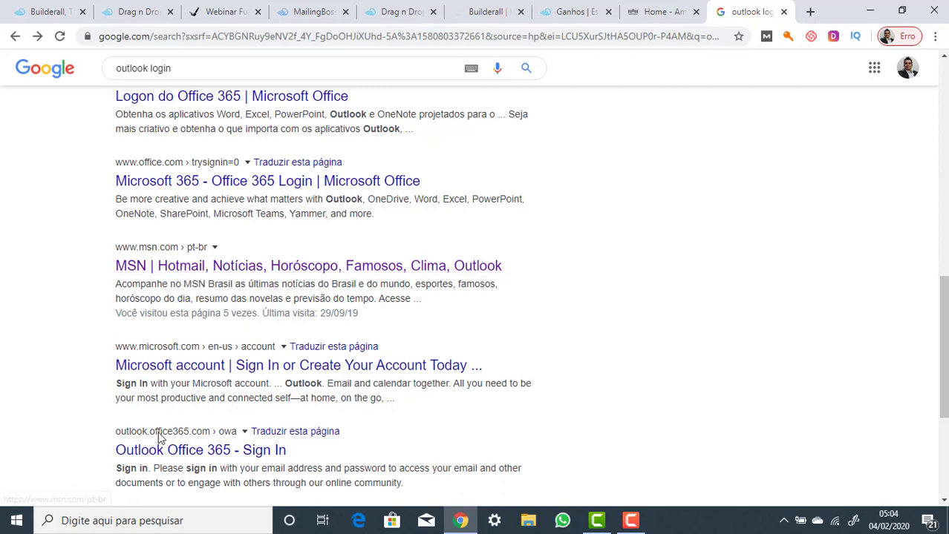
pyautogui.click(172, 268)
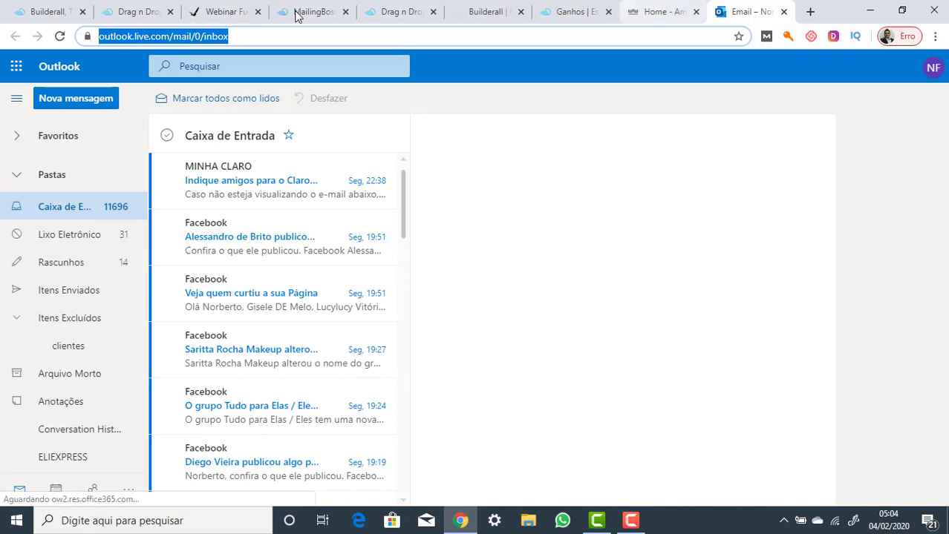
pyautogui.click(481, 14)
pyautogui.click(315, 410)
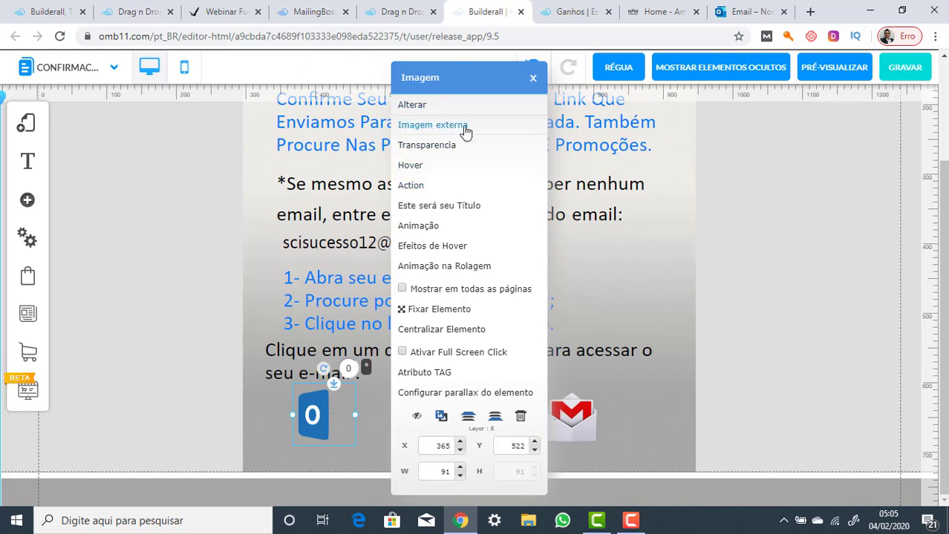
pyautogui.click(410, 187)
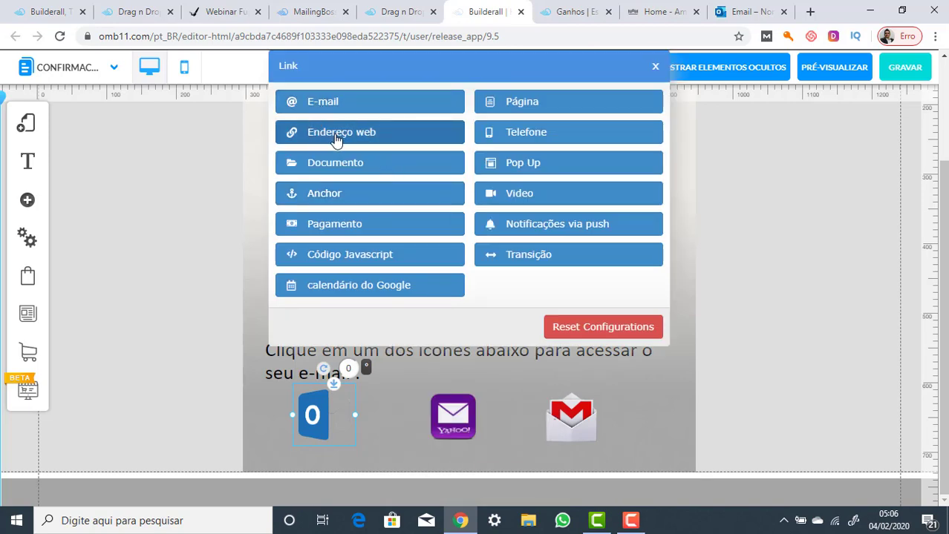
pyautogui.click(337, 140)
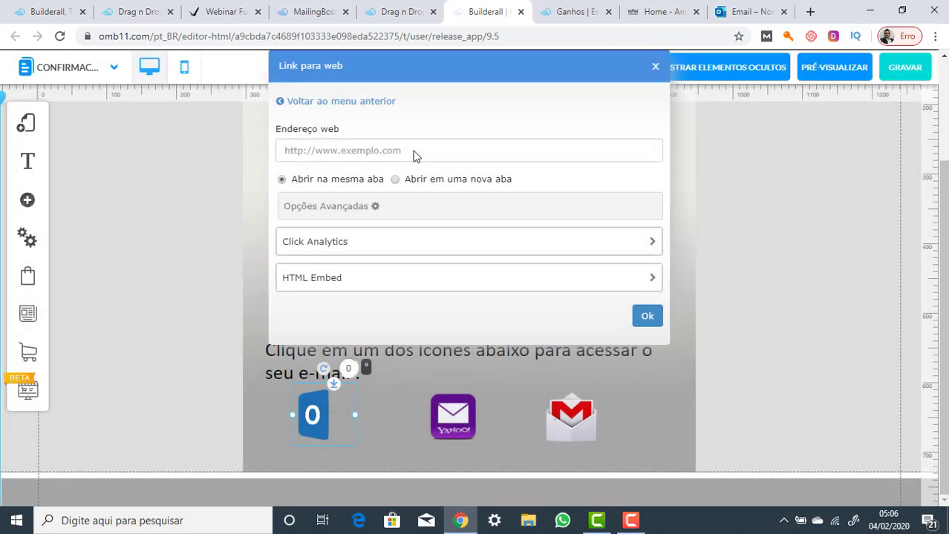
pyautogui.click(414, 150)
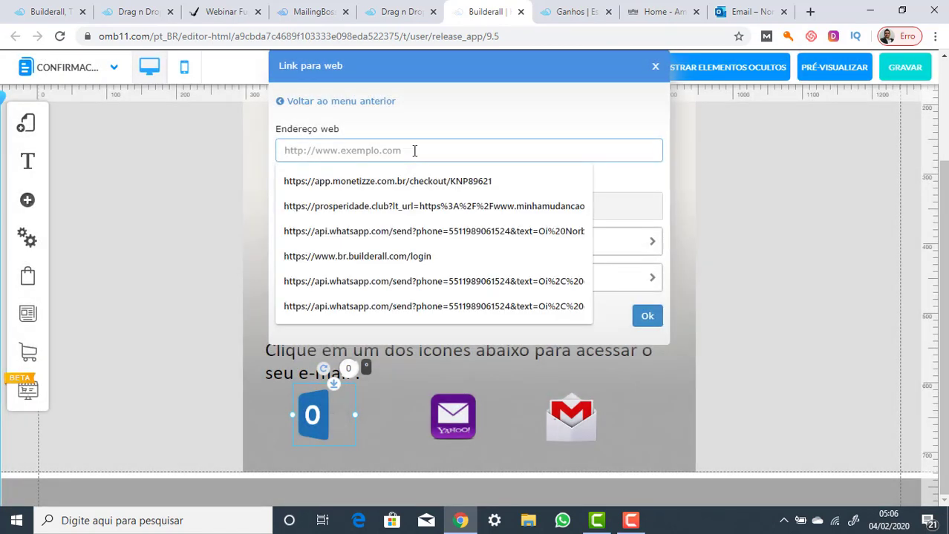
pyautogui.write('https://outlook.live.com/mail/0/inbox')
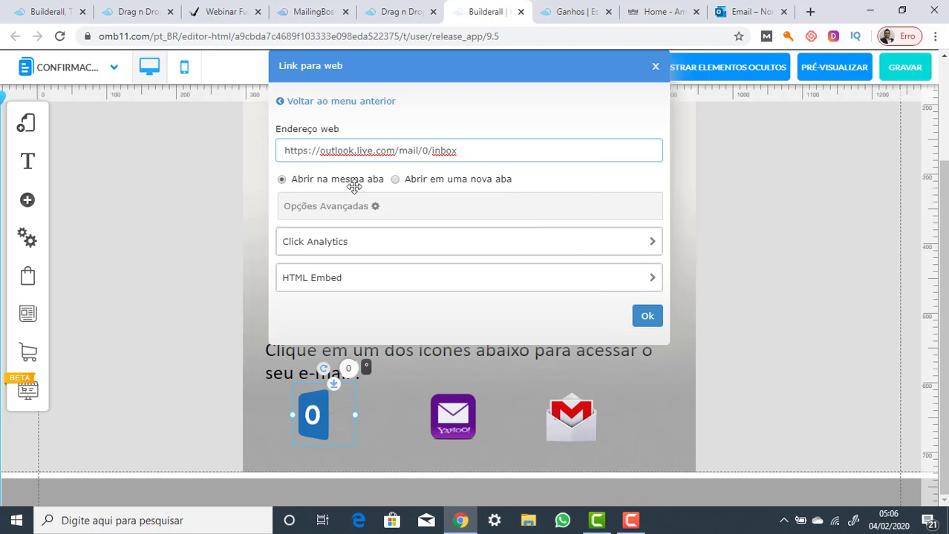
pyautogui.click(647, 318)
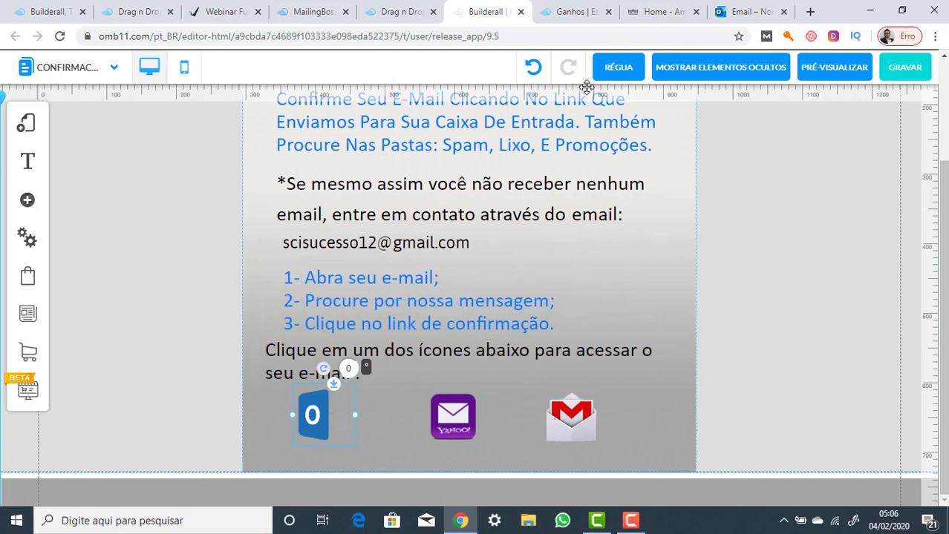
# Step: Close the Outlook inbox tab and search Google for "gmail login" in a new browser tab
pyautogui.click(747, 13)
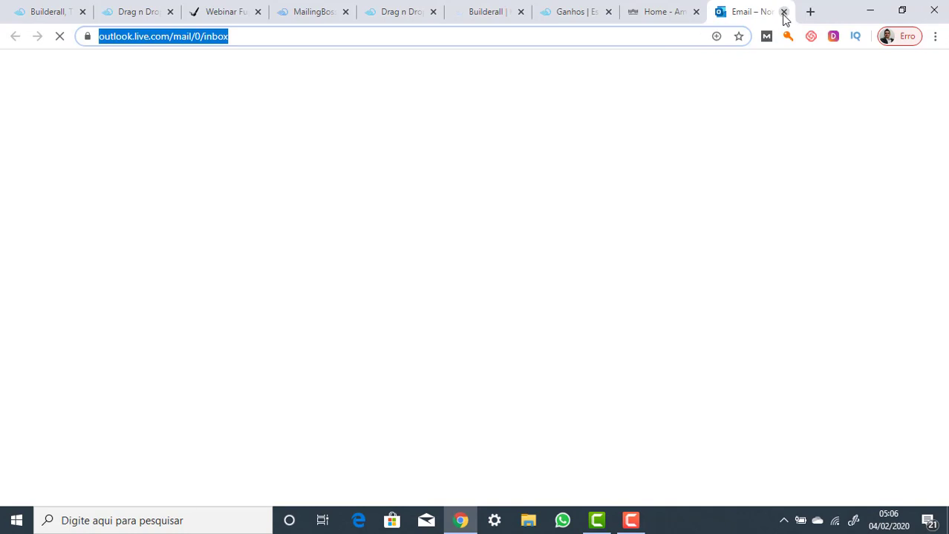
pyautogui.click(783, 12)
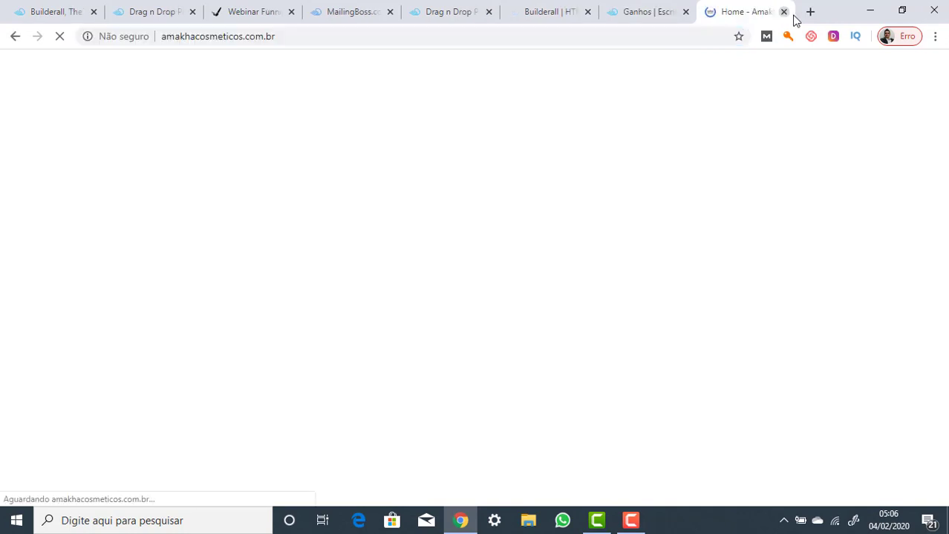
pyautogui.click(810, 12)
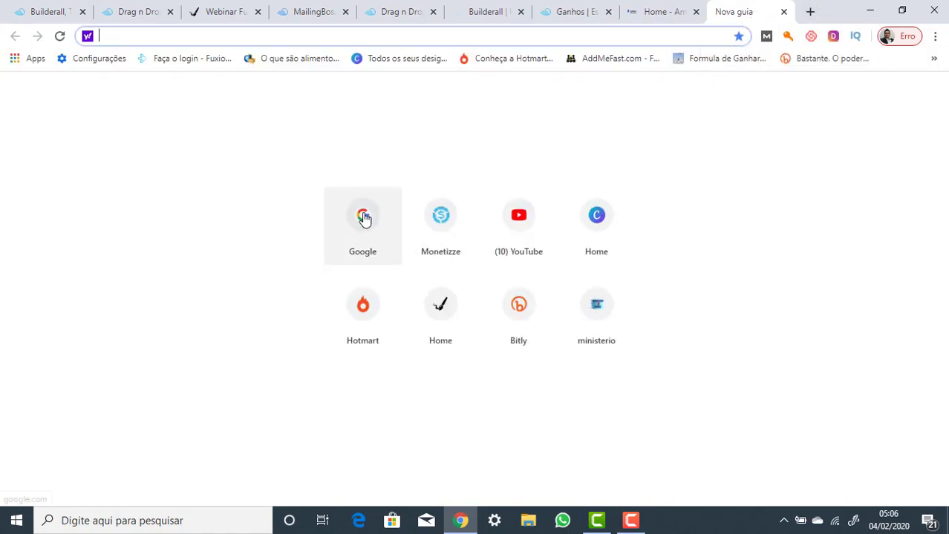
pyautogui.click(363, 217)
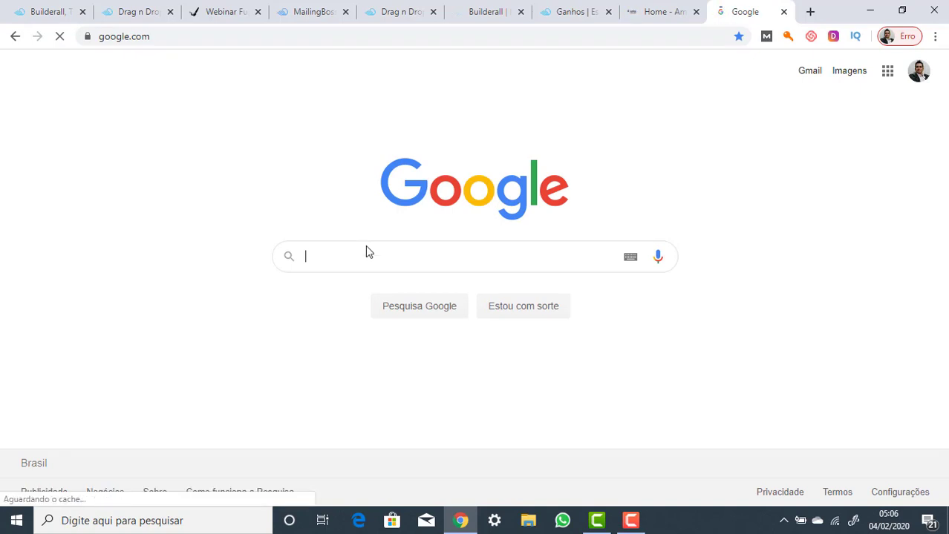
pyautogui.write('gmail lo')
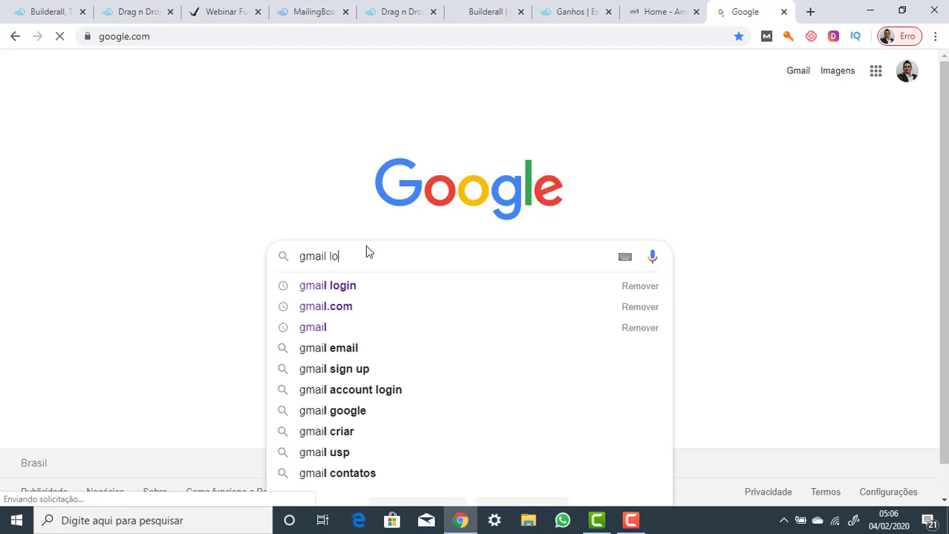
pyautogui.write('gin')
pyautogui.click(329, 289)
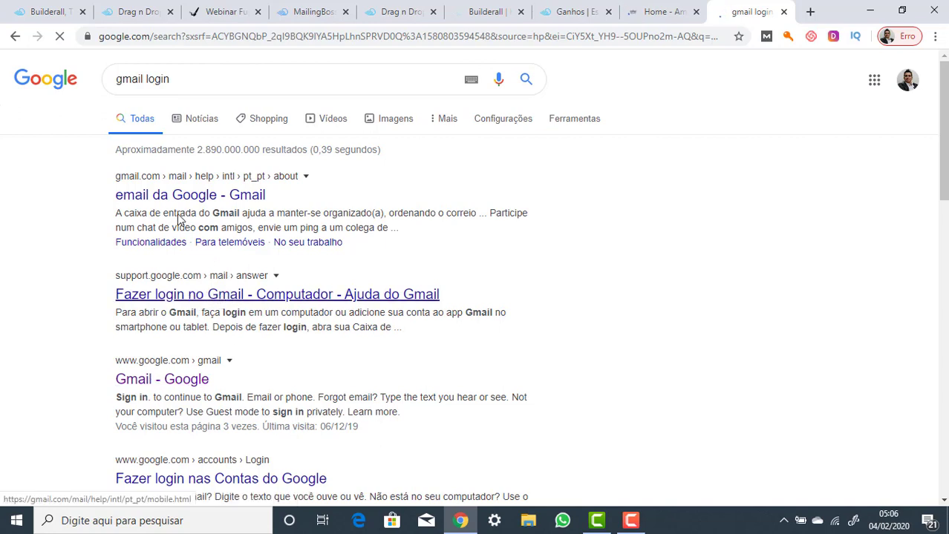
# Step: Open the Gmail inbox from the search results and copy its web address
pyautogui.scroll(-2, 223, 390)
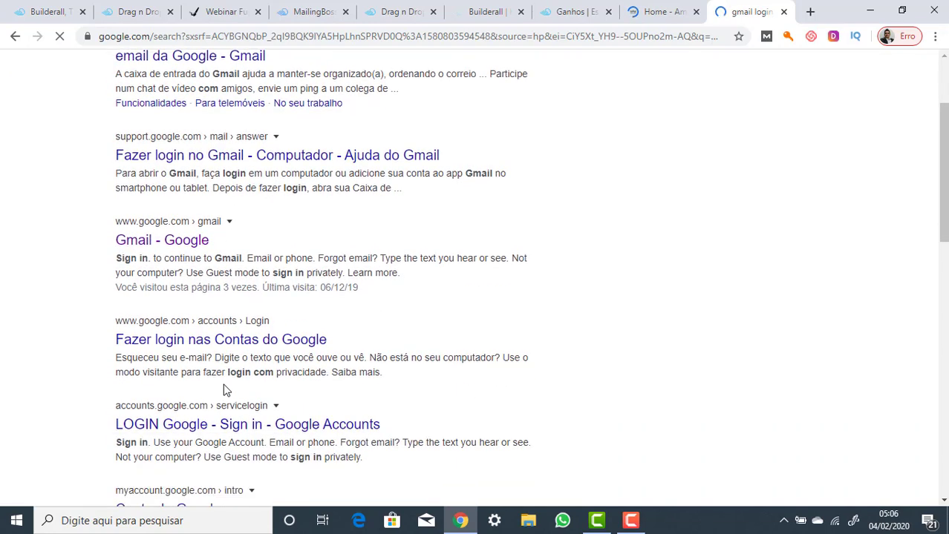
pyautogui.scroll(-1, 225, 390)
pyautogui.scroll(-4, 226, 386)
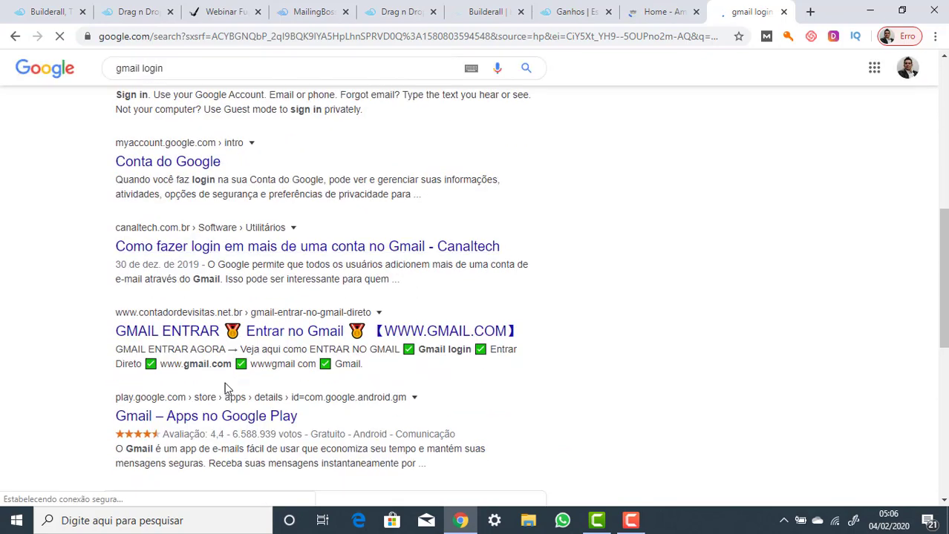
pyautogui.scroll(7, 227, 386)
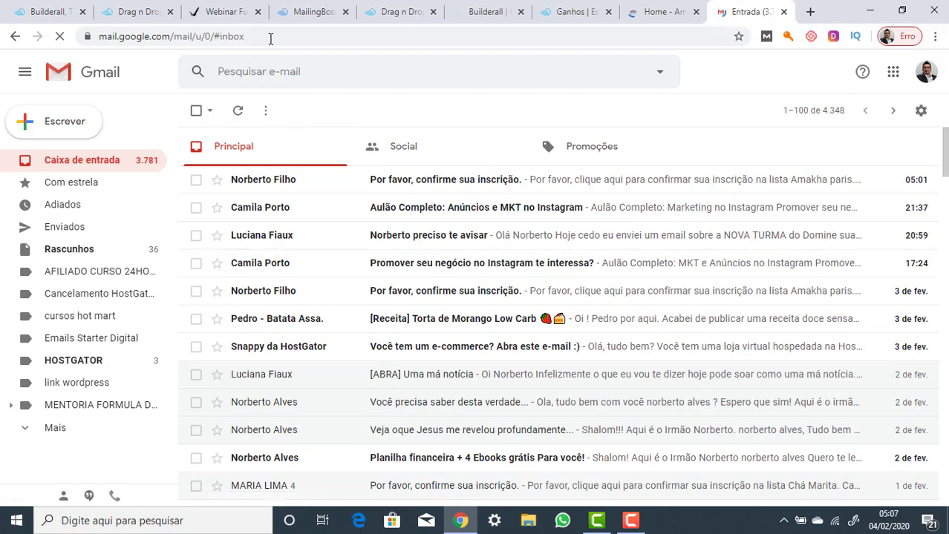
pyautogui.moveTo(260, 36); pyautogui.dragTo(99, 36)
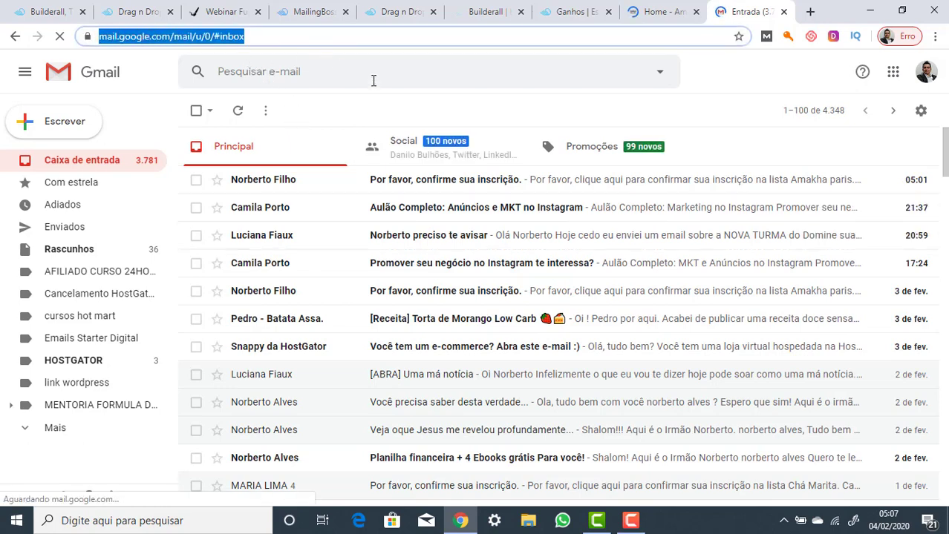
pyautogui.click(371, 108)
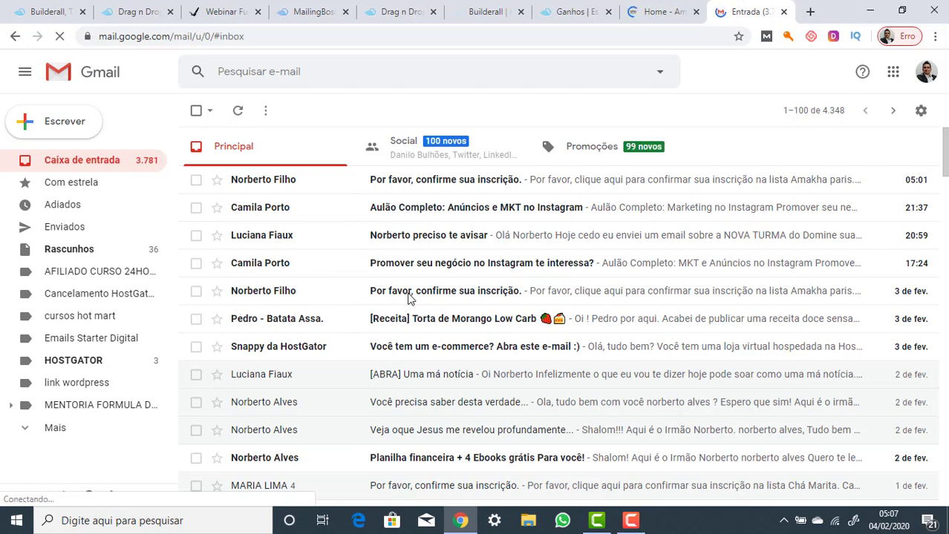
pyautogui.moveTo(247, 37); pyautogui.dragTo(109, 43)
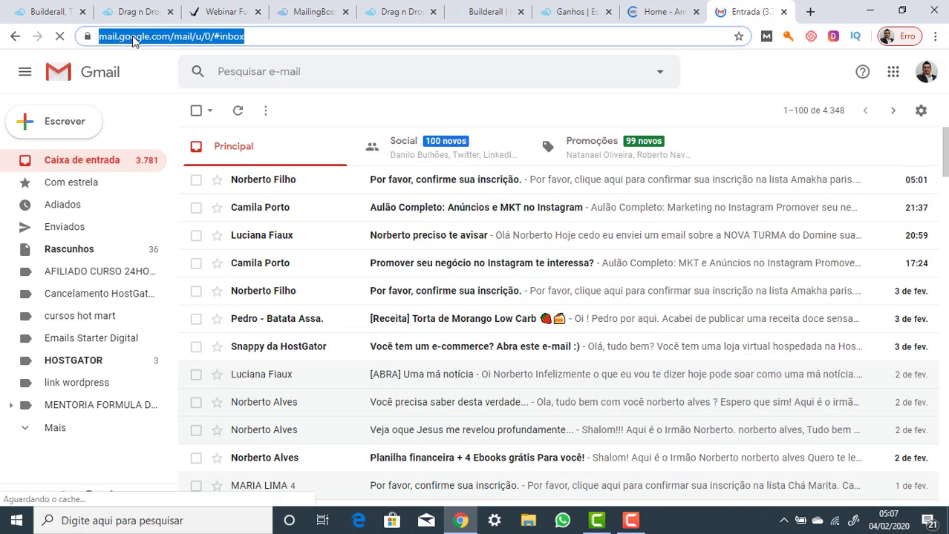
pyautogui.rightClick(133, 38)
pyautogui.click(163, 113)
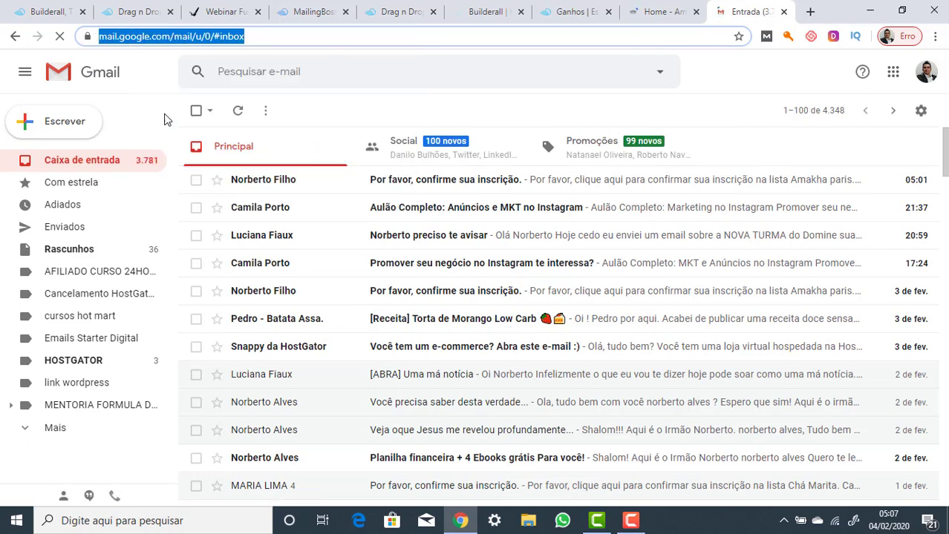
pyautogui.click(488, 17)
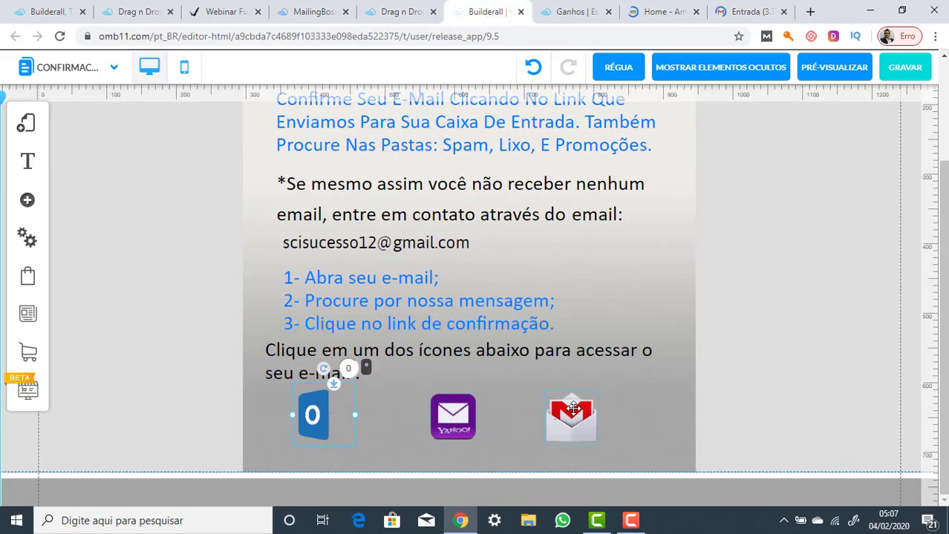
pyautogui.click(572, 407)
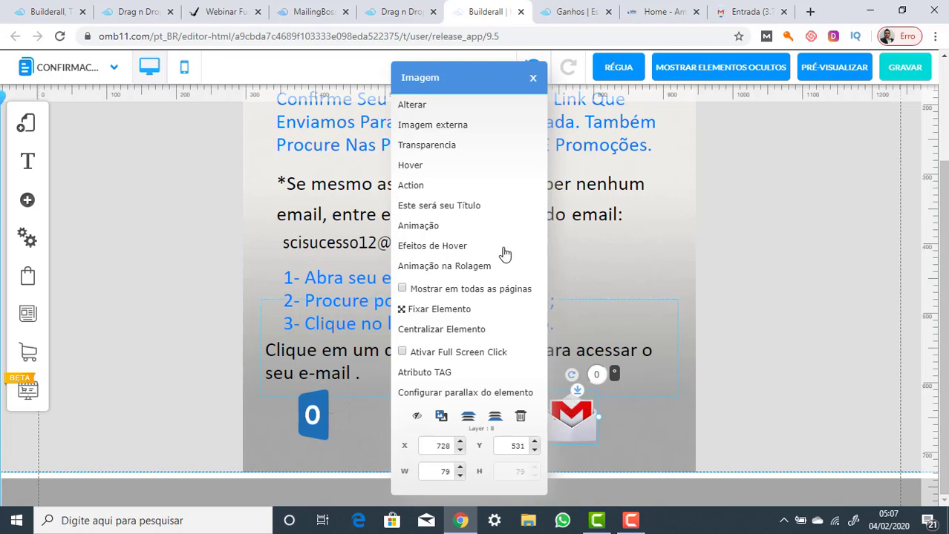
pyautogui.click(413, 187)
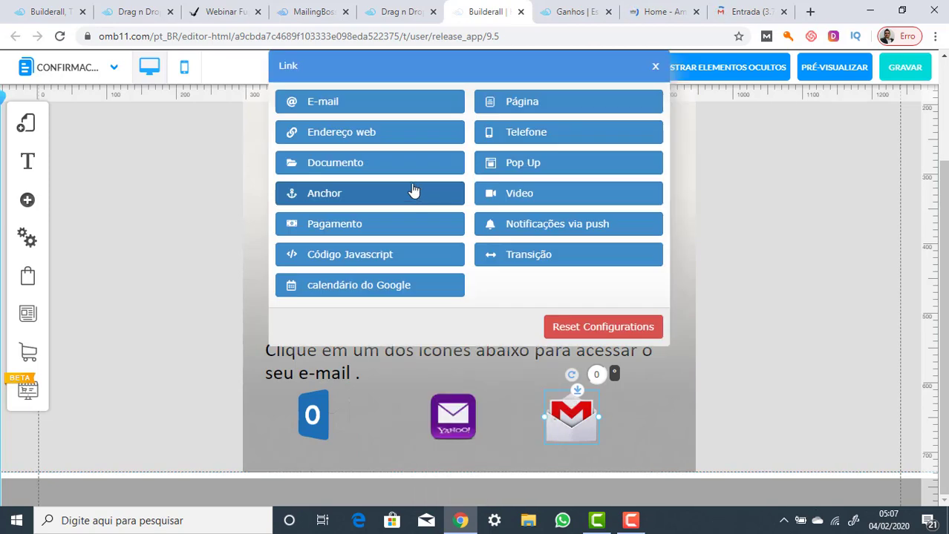
pyautogui.click(331, 136)
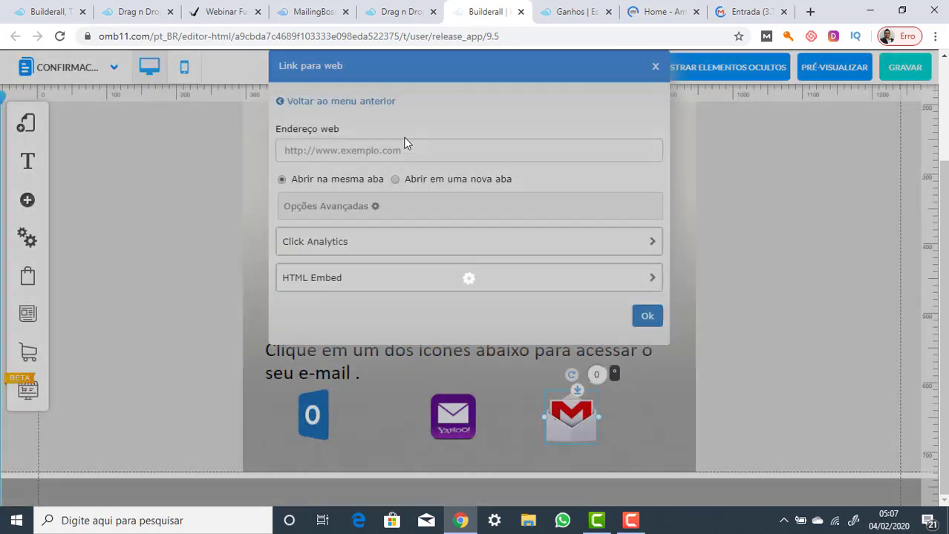
pyautogui.click(411, 150)
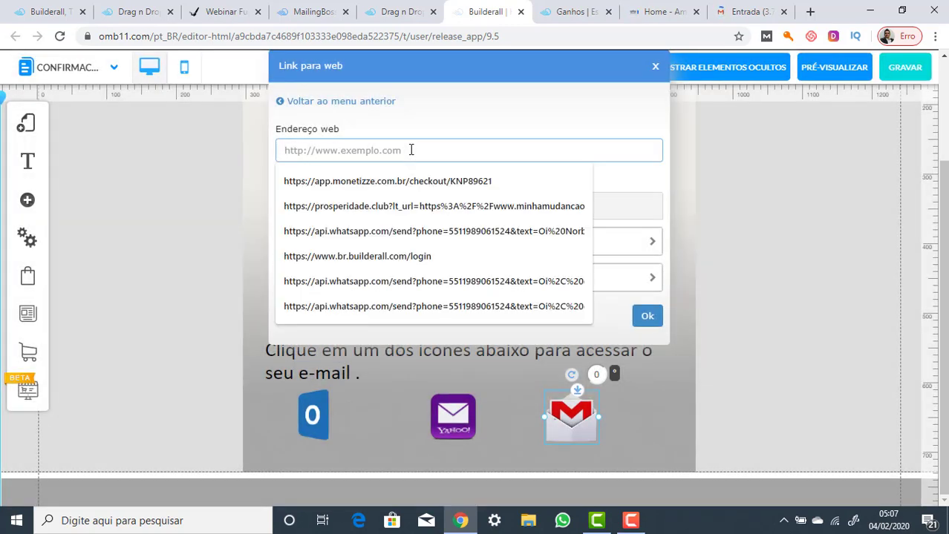
pyautogui.hotkey('ctrl', 'v')
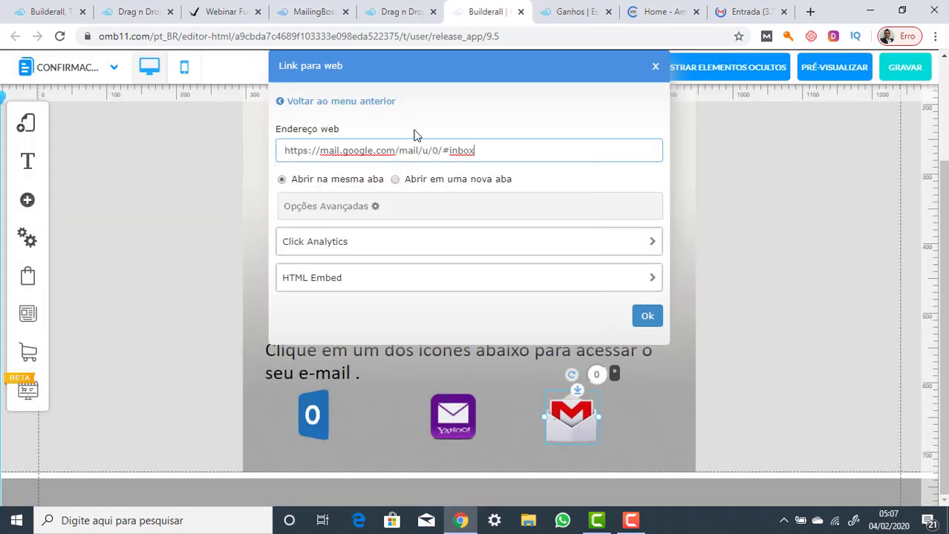
pyautogui.click(647, 316)
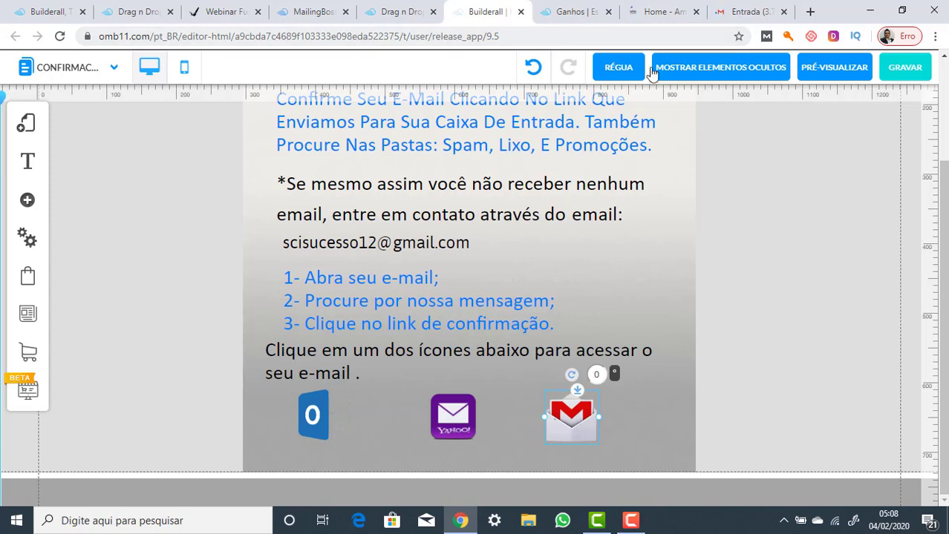
# Step: Search Google for "yahoo login" in a new browser tab
pyautogui.click(810, 11)
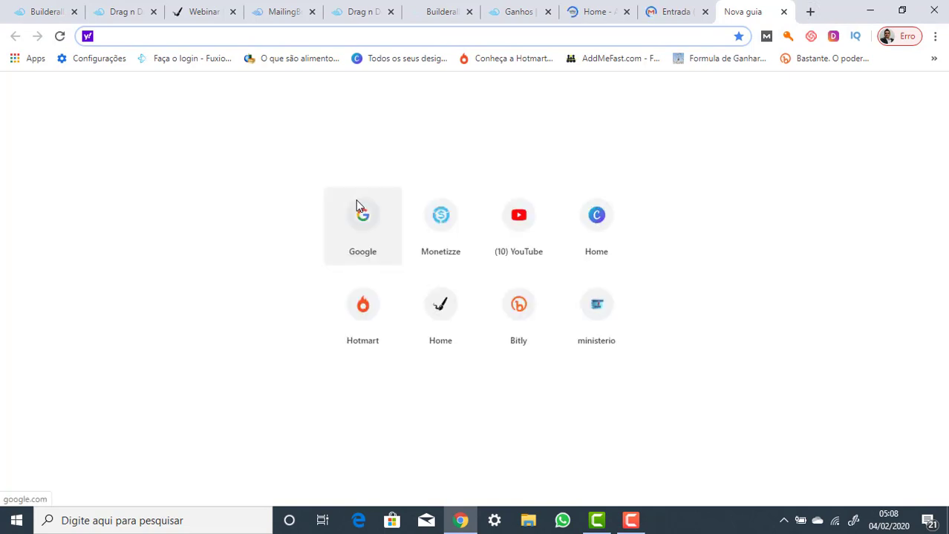
pyautogui.click(364, 225)
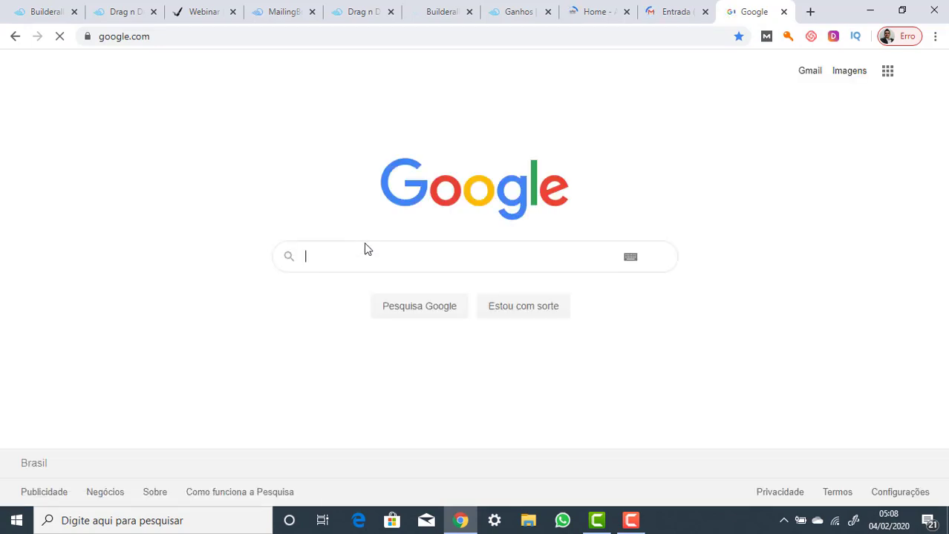
pyautogui.write('y')
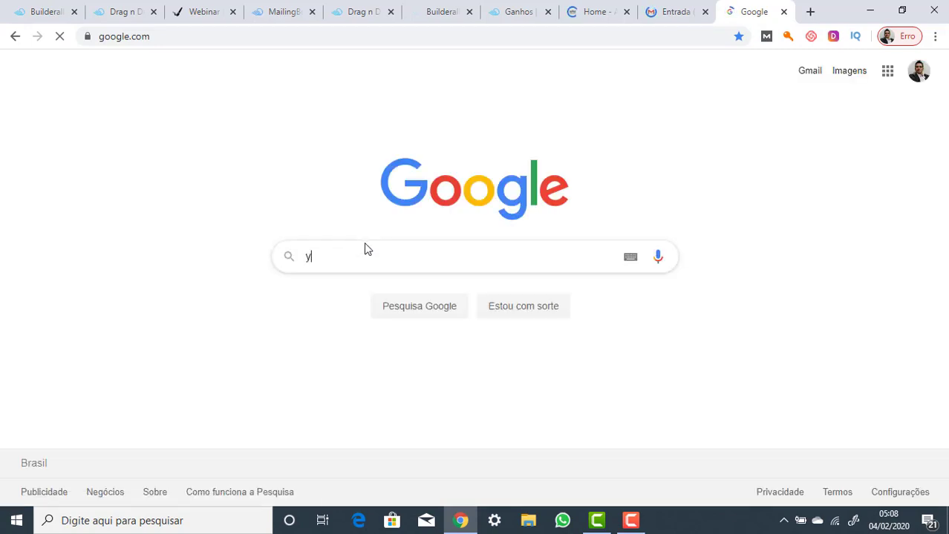
pyautogui.write('ahoo')
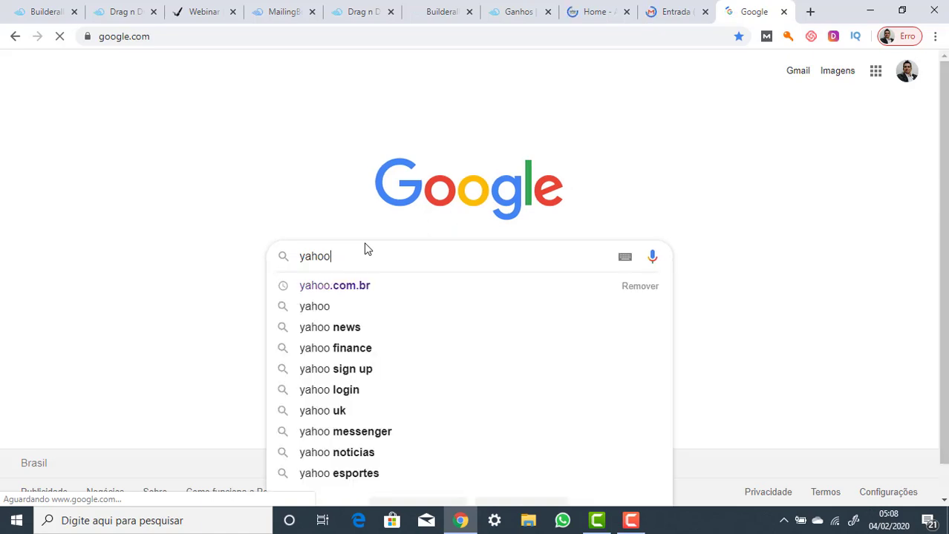
pyautogui.write(' login')
pyautogui.press('Return')
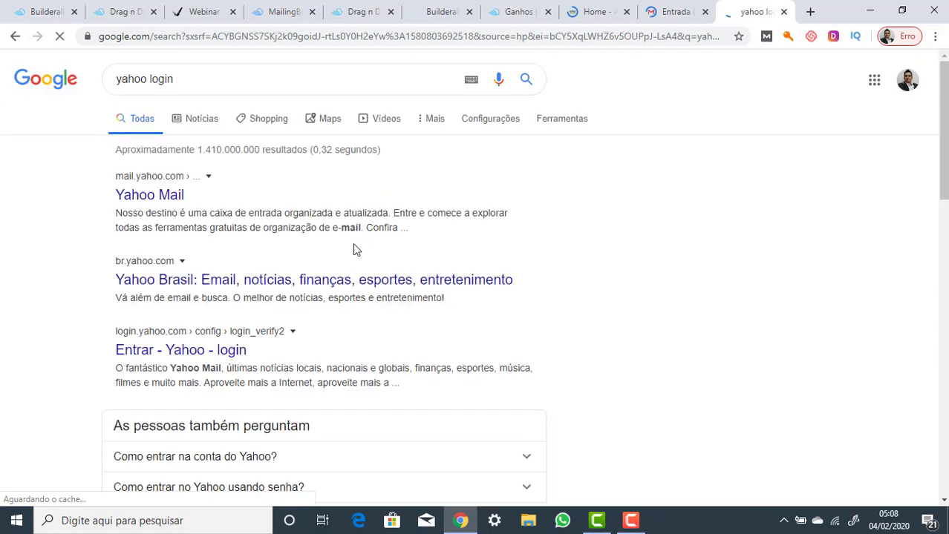
# Step: Open the "Yahoo - login" search result from mail.yahoo.com and copy the login page's web address
pyautogui.scroll(-4, 244, 303)
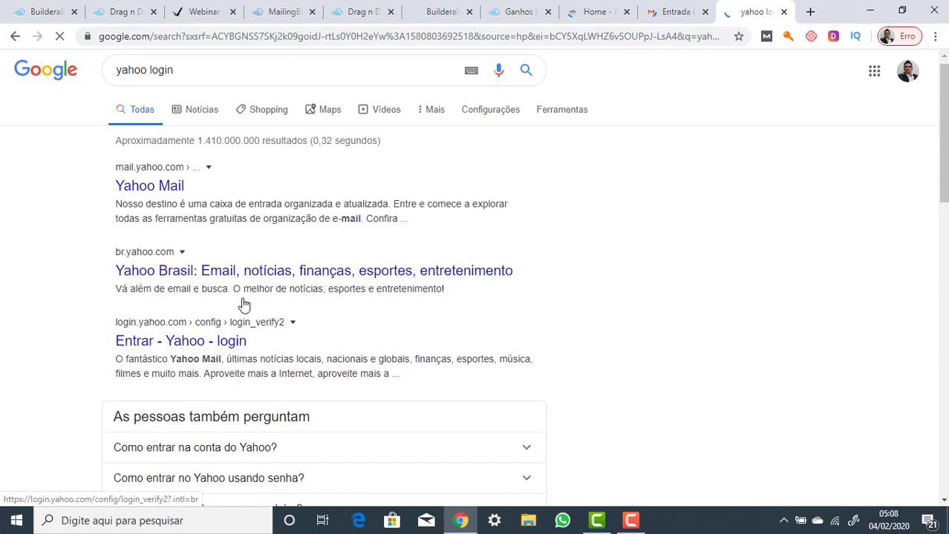
pyautogui.scroll(-1, 245, 304)
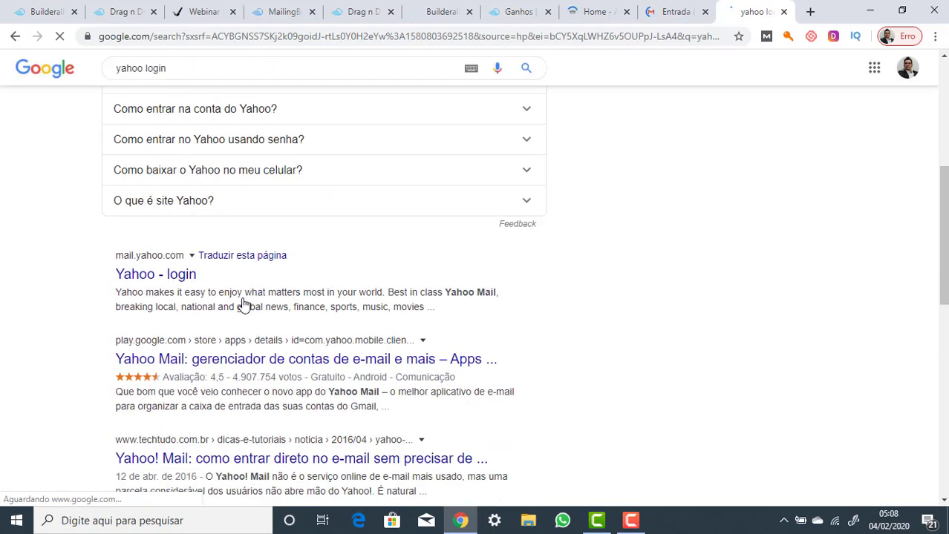
pyautogui.click(149, 276)
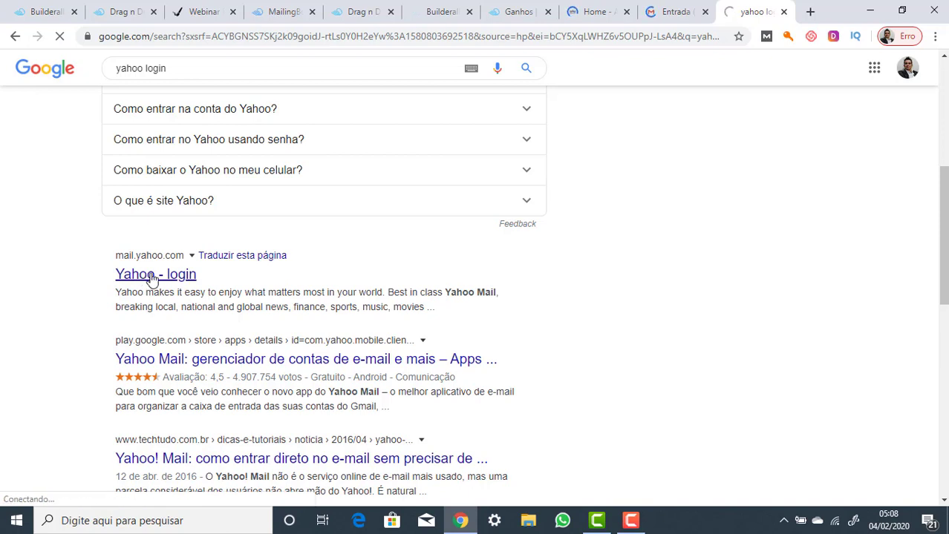
pyautogui.click(444, 40)
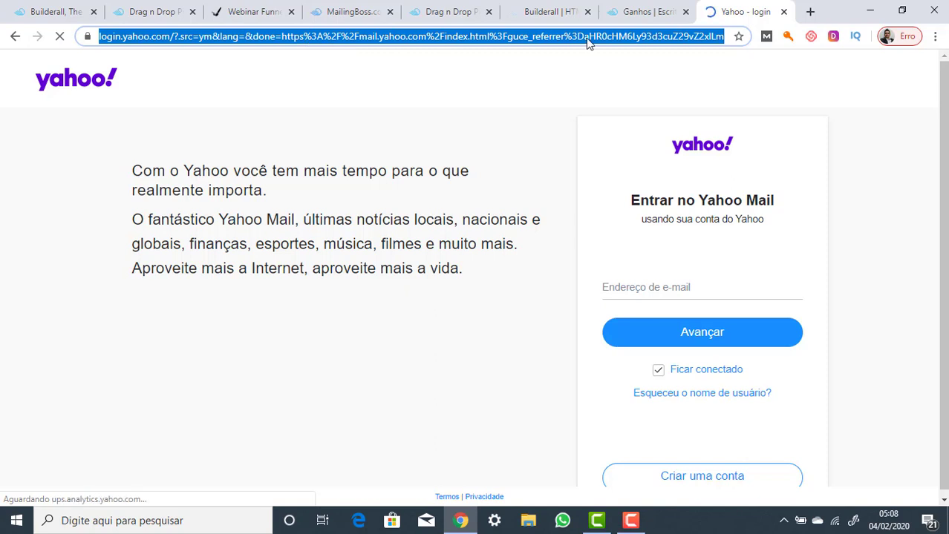
pyautogui.rightClick(226, 42)
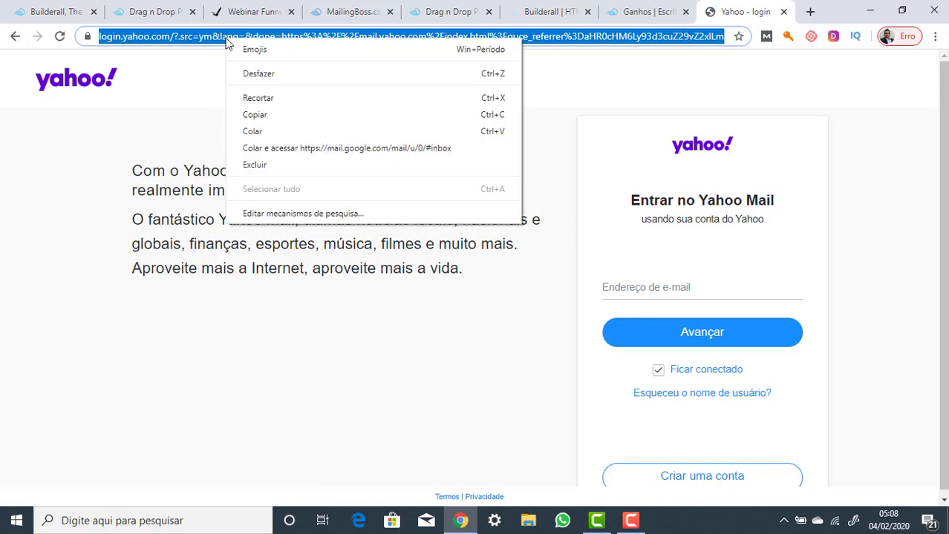
pyautogui.click(255, 115)
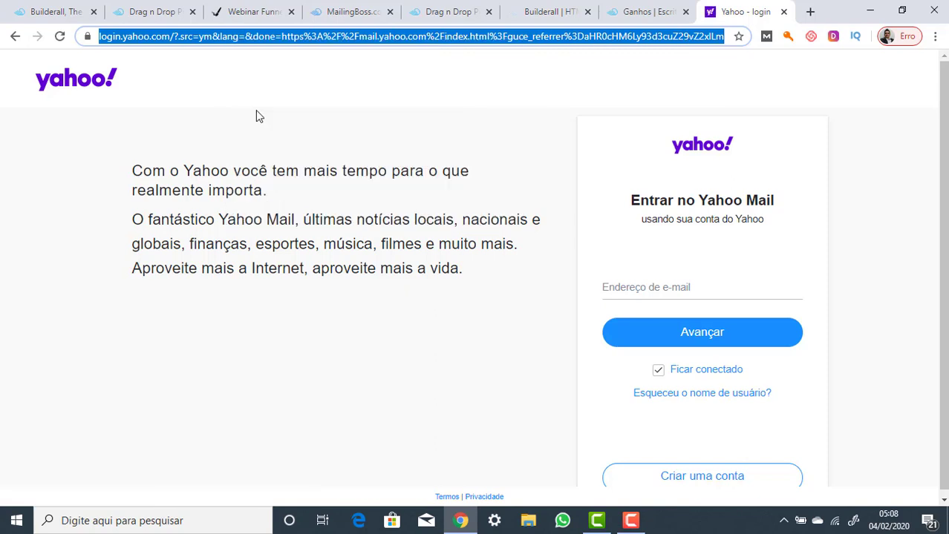
# Step: Link the Yahoo icon on the Confirmacao page to the copied Yahoo login web address, opening in the same tab
pyautogui.click(539, 15)
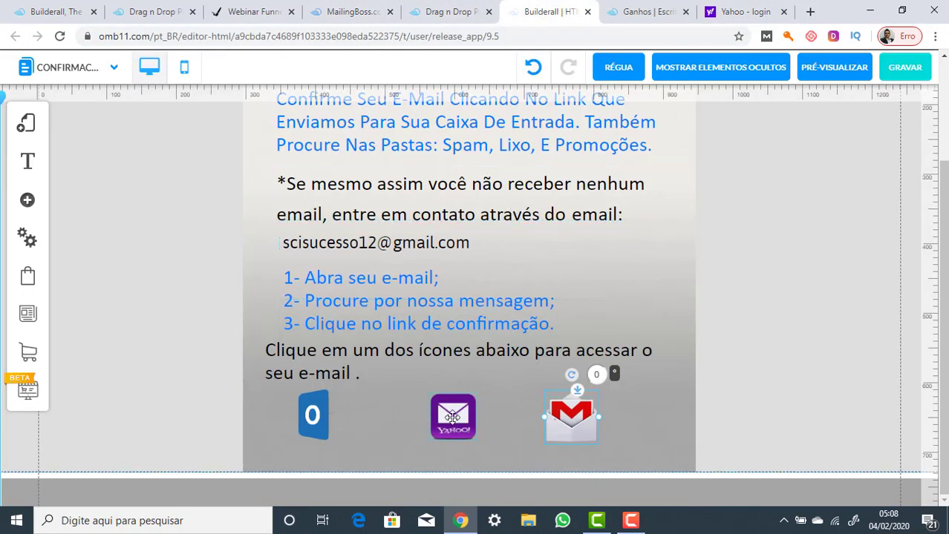
pyautogui.click(452, 417)
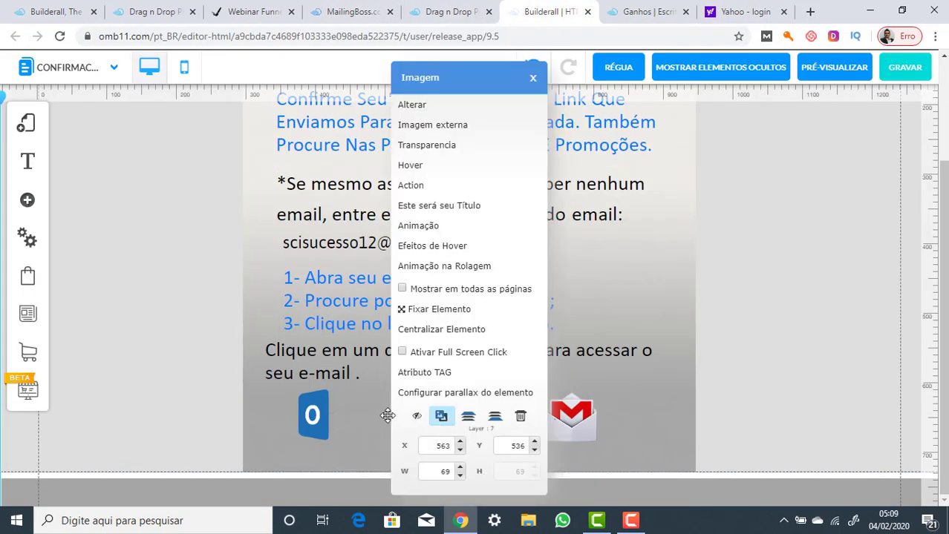
pyautogui.click(443, 416)
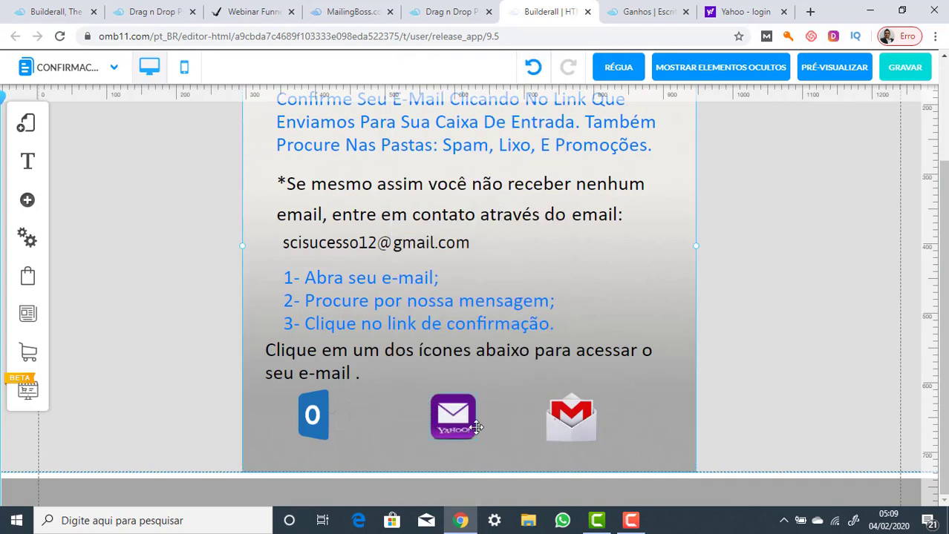
pyautogui.click(452, 420)
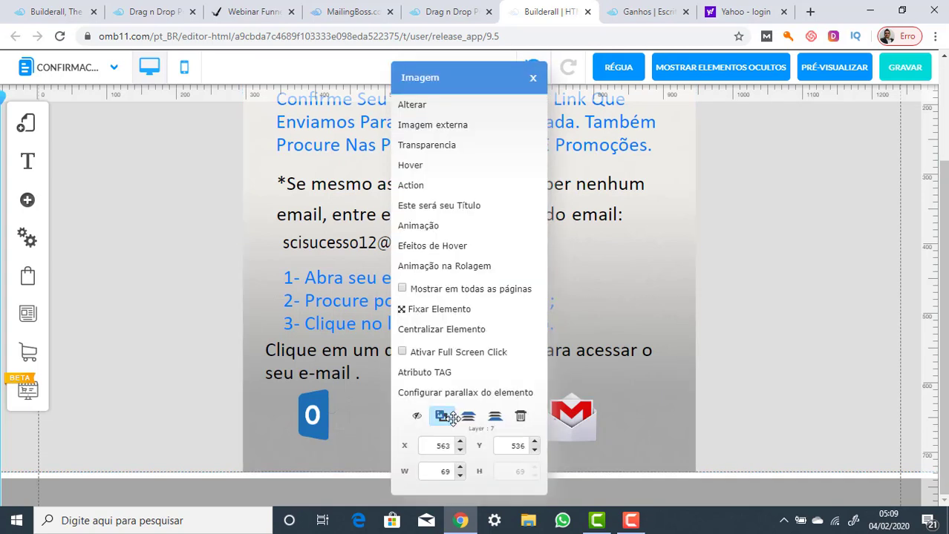
pyautogui.click(410, 187)
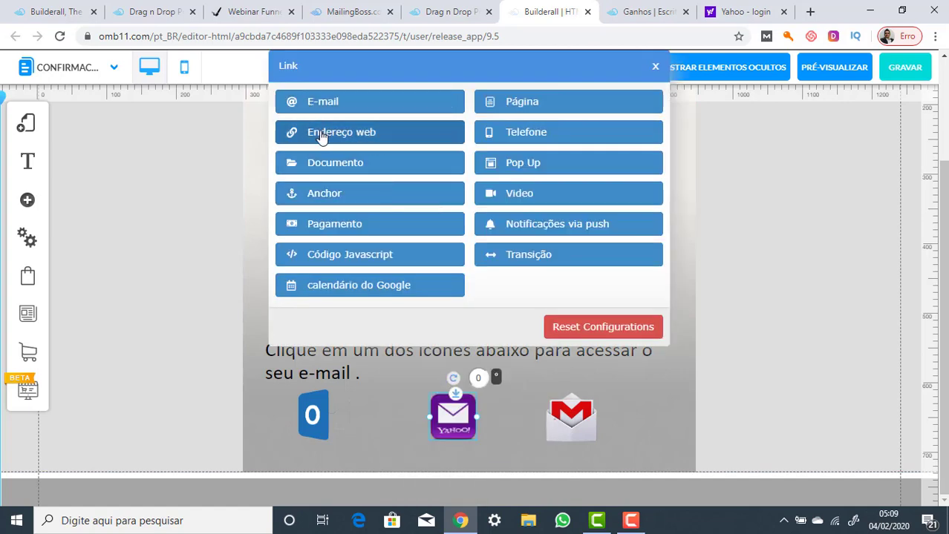
pyautogui.click(342, 137)
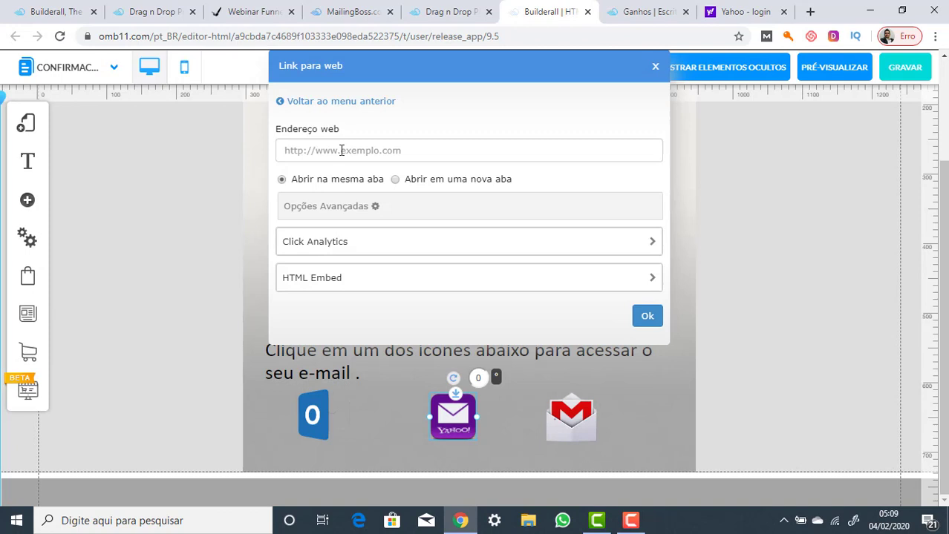
pyautogui.click(341, 150)
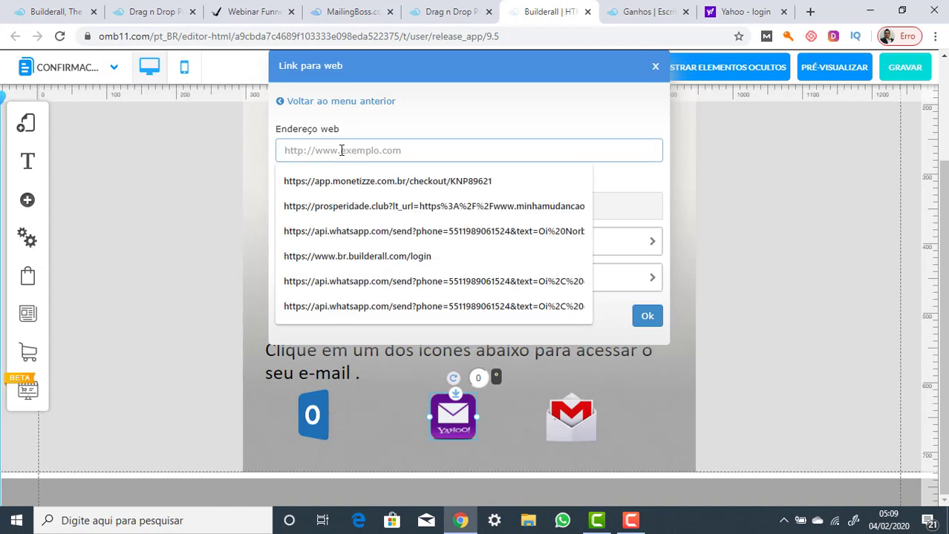
pyautogui.hotkey('ctrl', 'v')
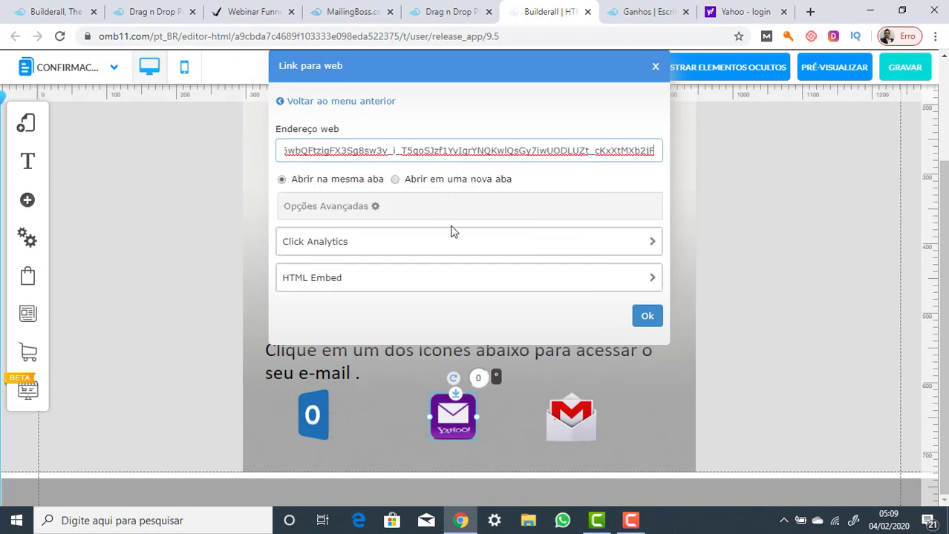
pyautogui.click(644, 317)
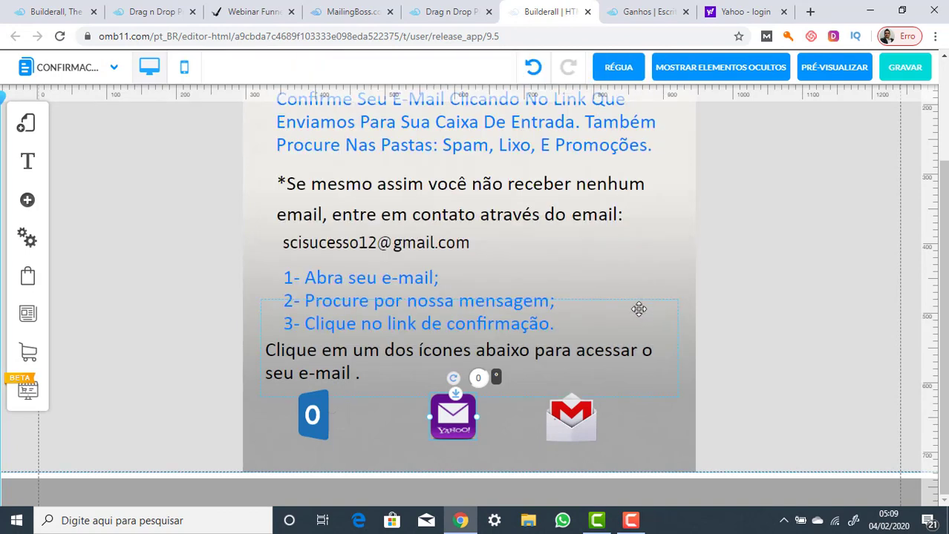
# Step: Save the site changes with the modified Confirmacao page included
pyautogui.scroll(3, 765, 334)
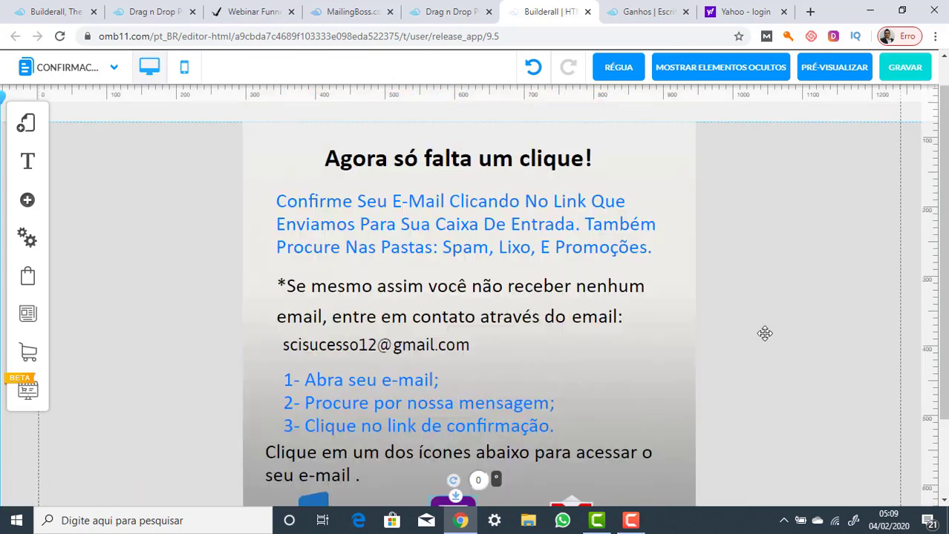
pyautogui.click(906, 68)
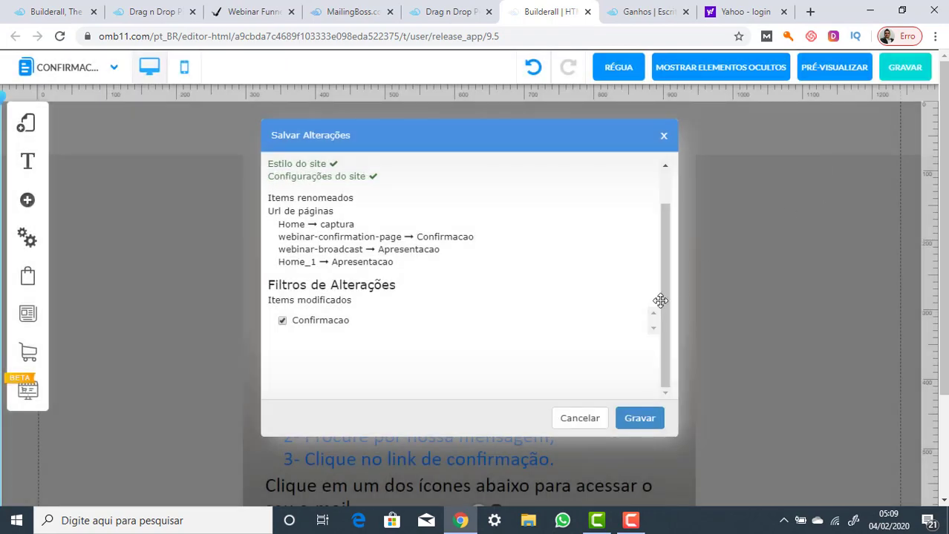
pyautogui.click(637, 420)
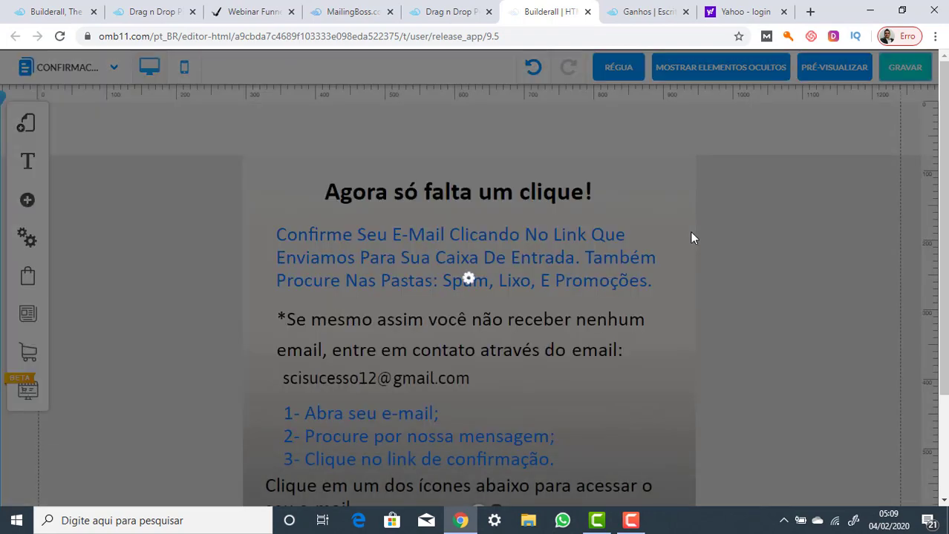
pyautogui.click(616, 256)
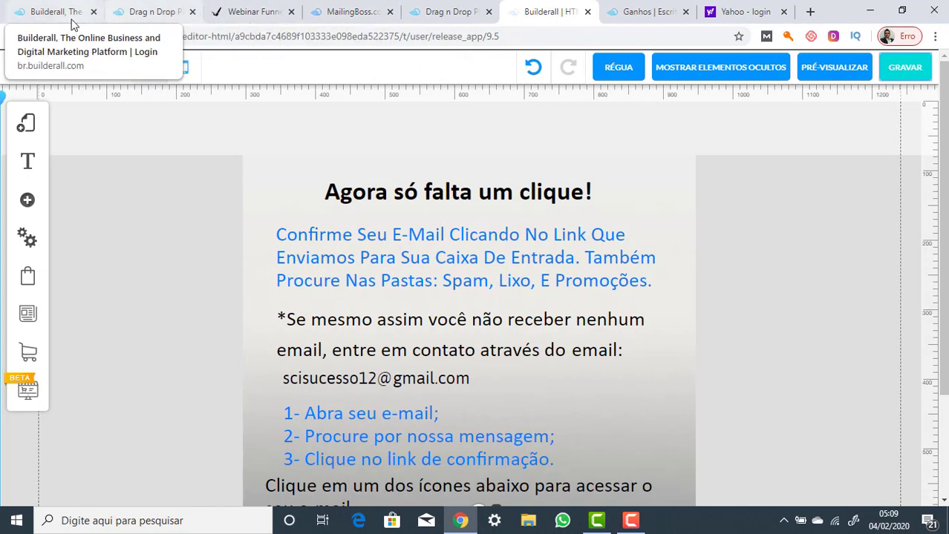
# Step: Return the published confirmation page to the capture form, and check the Amakha paris subscriber list in MailingBoss
pyautogui.click(245, 12)
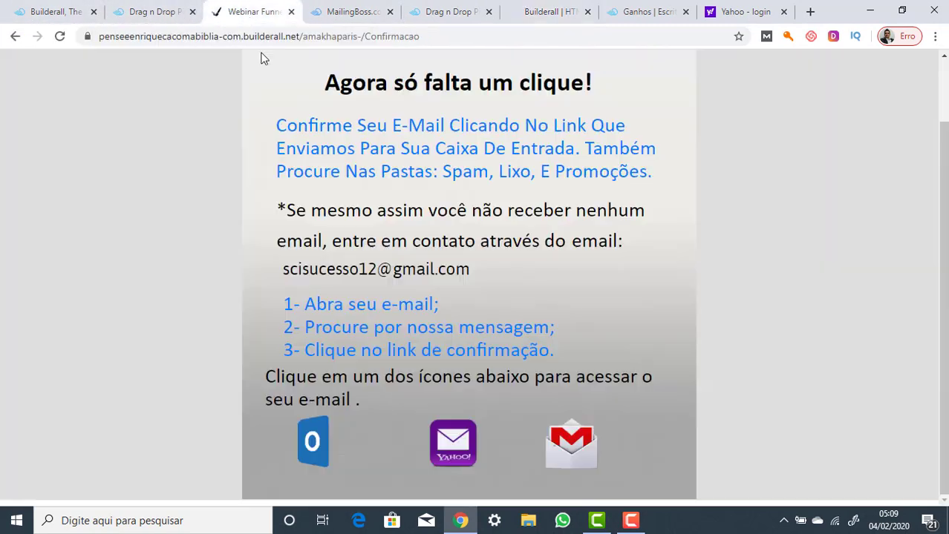
pyautogui.click(14, 37)
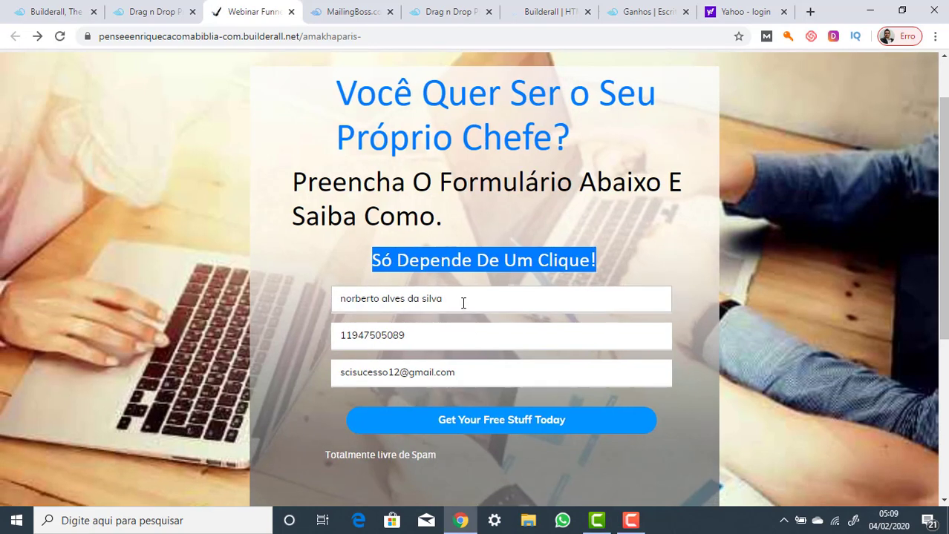
pyautogui.click(356, 16)
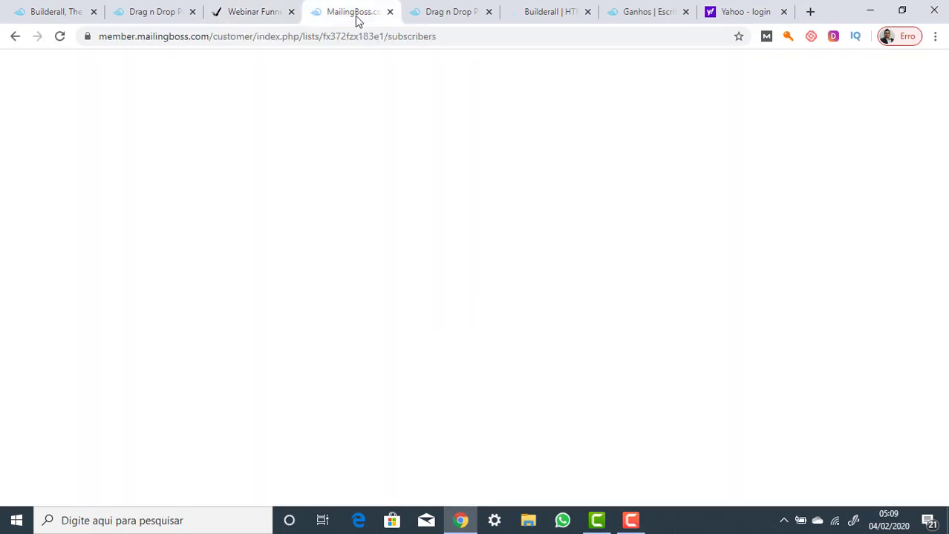
pyautogui.scroll(-3, 223, 308)
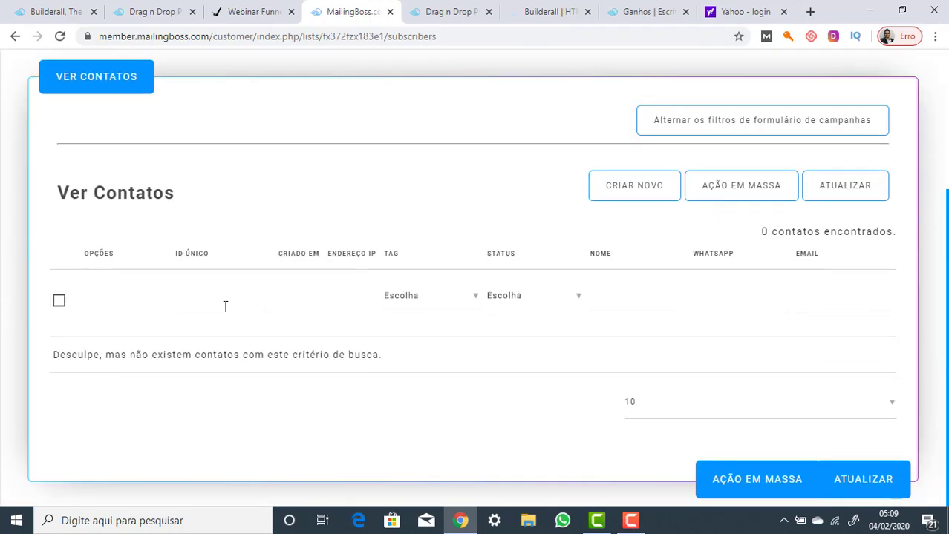
pyautogui.scroll(3, 225, 306)
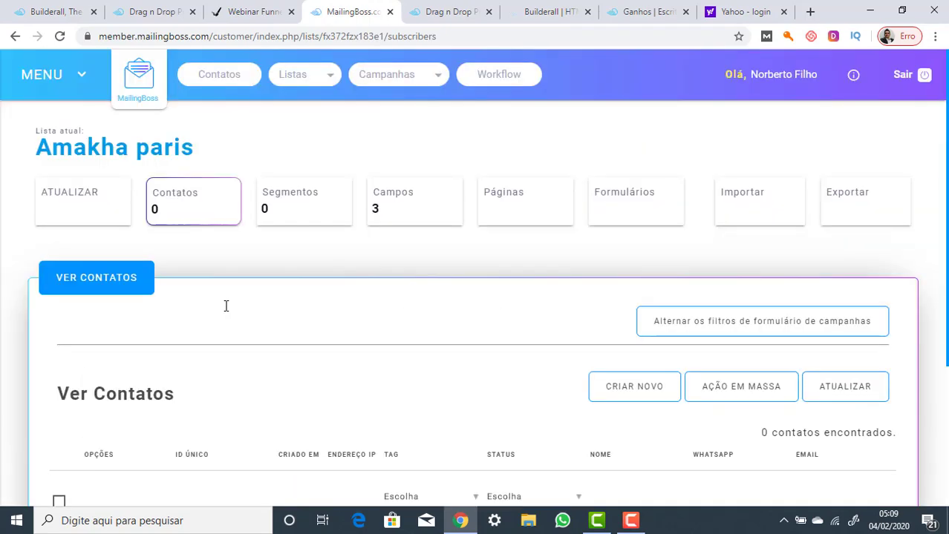
# Step: Go to the MailingBoss lists overview and open the contacts of the Amakha paris list
pyautogui.click(331, 77)
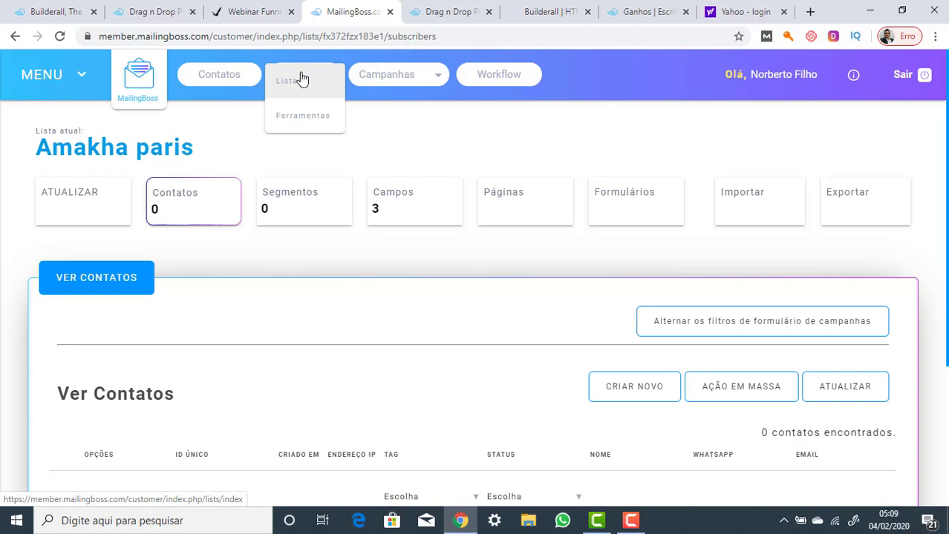
pyautogui.click(303, 79)
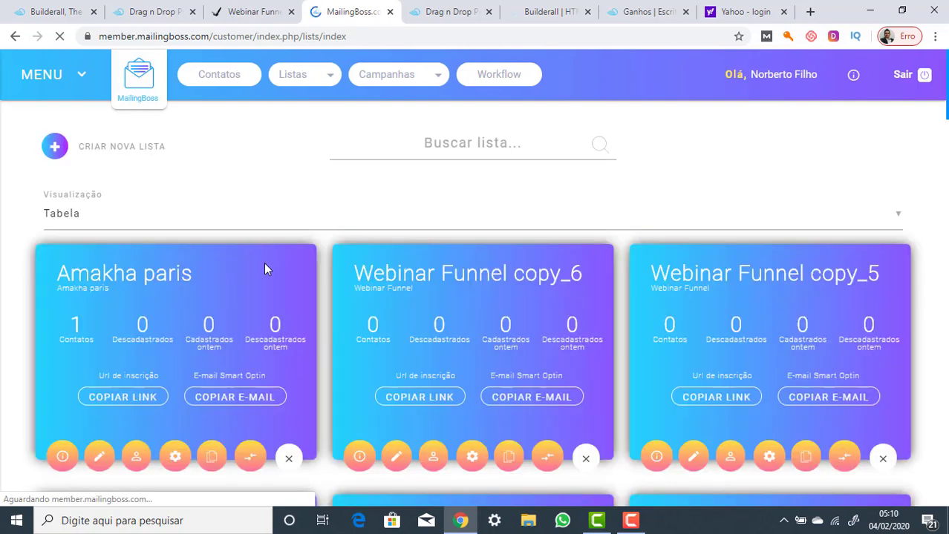
pyautogui.scroll(-3, 265, 267)
pyautogui.scroll(1, 263, 273)
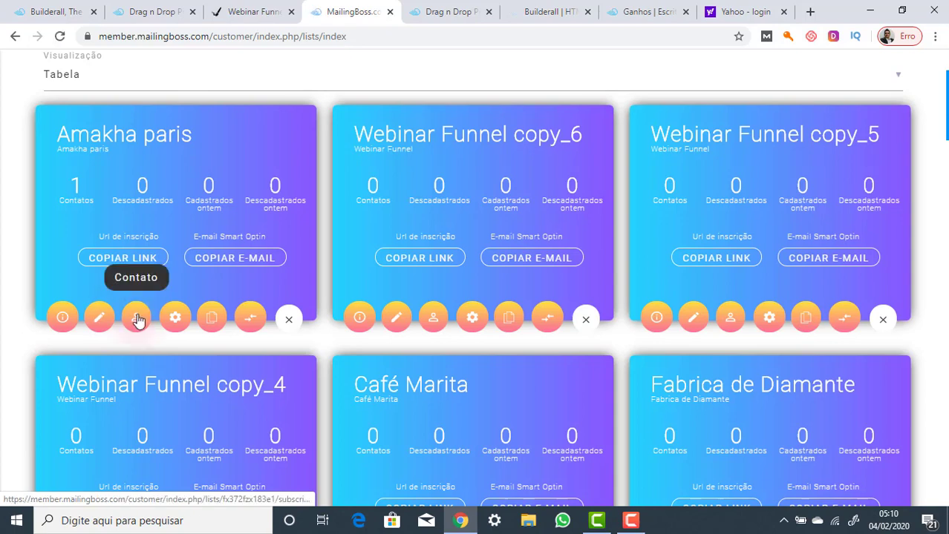
pyautogui.click(137, 319)
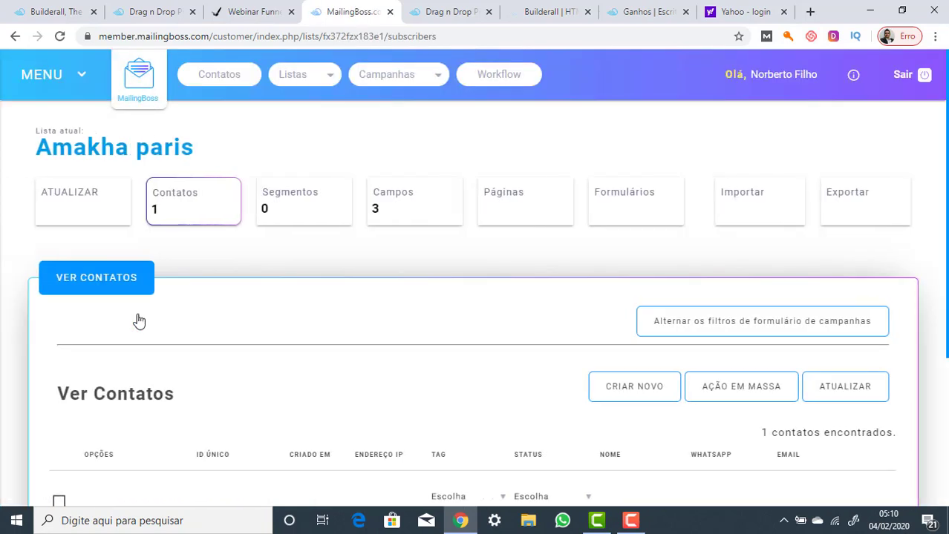
pyautogui.scroll(-3, 186, 319)
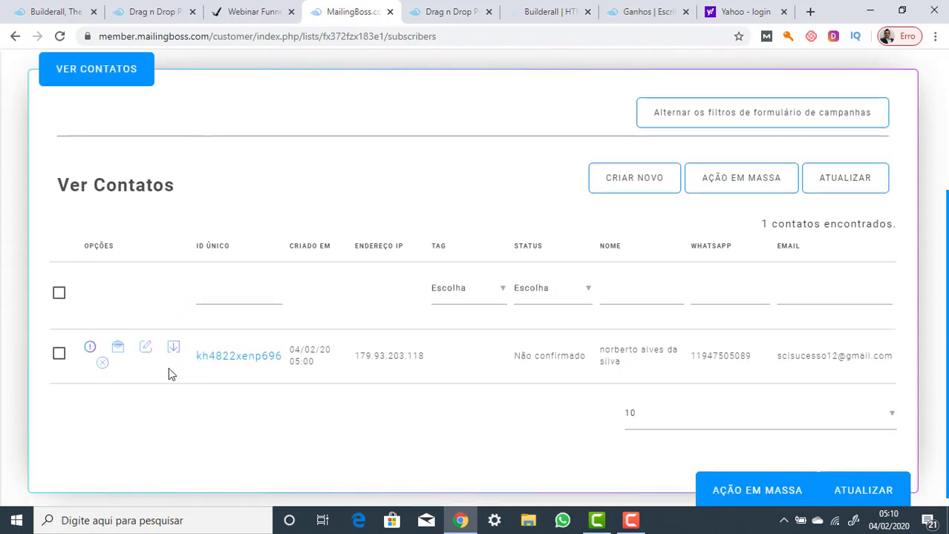
# Step: Delete the unconfirmed test contact from the Amakha paris list and accept the deletion
pyautogui.click(60, 356)
pyautogui.scroll(-2, 75, 386)
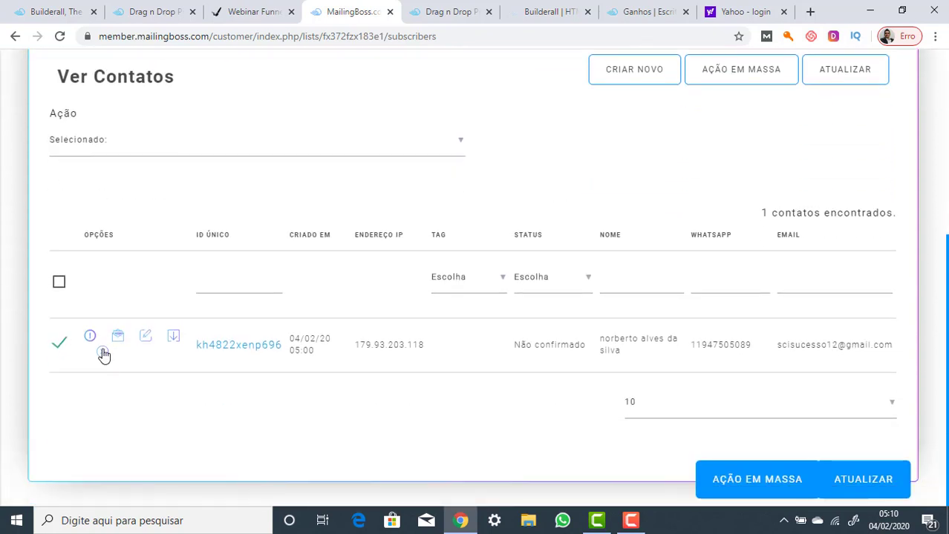
pyautogui.click(103, 353)
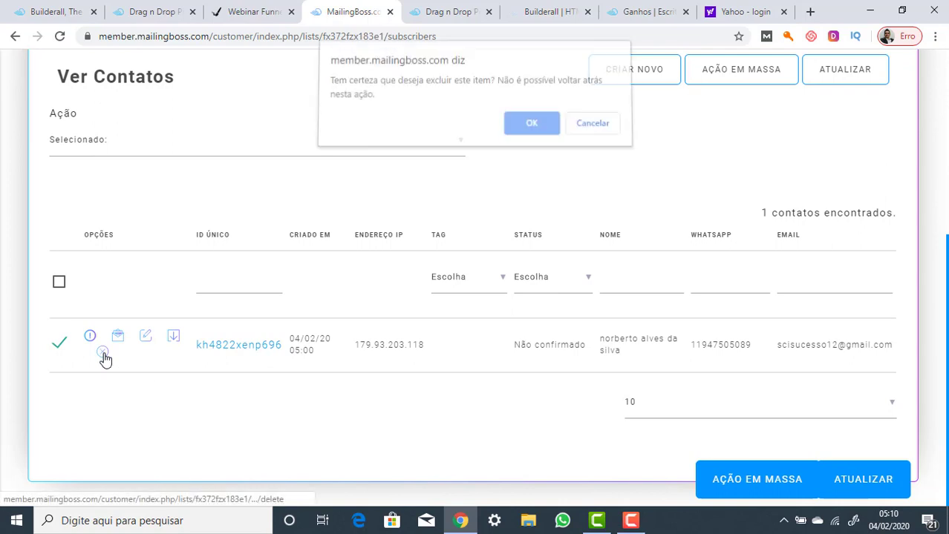
pyautogui.click(540, 128)
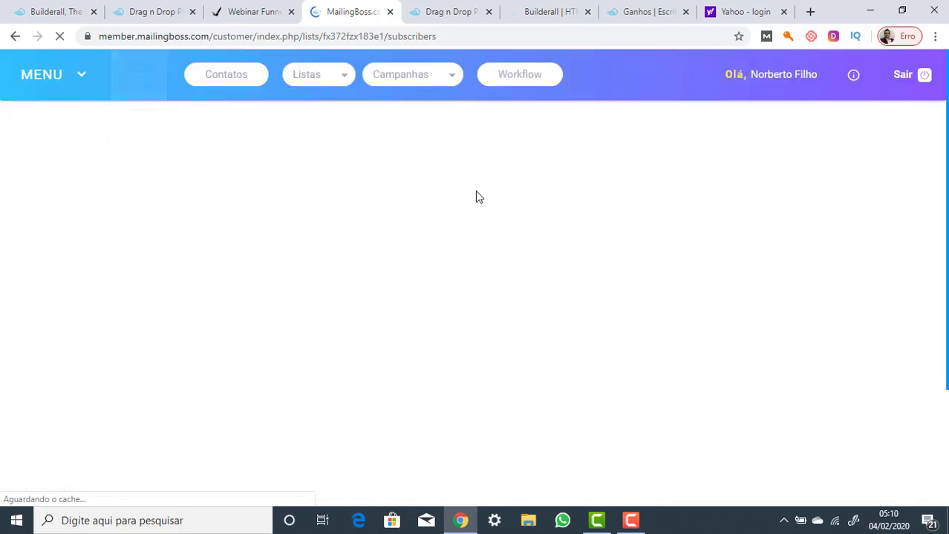
# Step: Resubmit the prefilled sign-up form on the published capture page to reach the confirmation page's mail icons
pyautogui.click(263, 12)
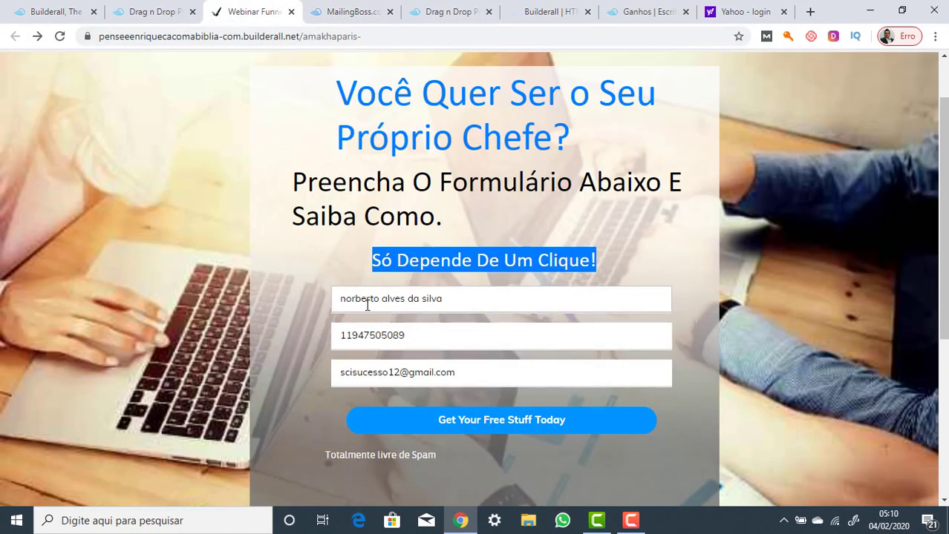
pyautogui.click(486, 422)
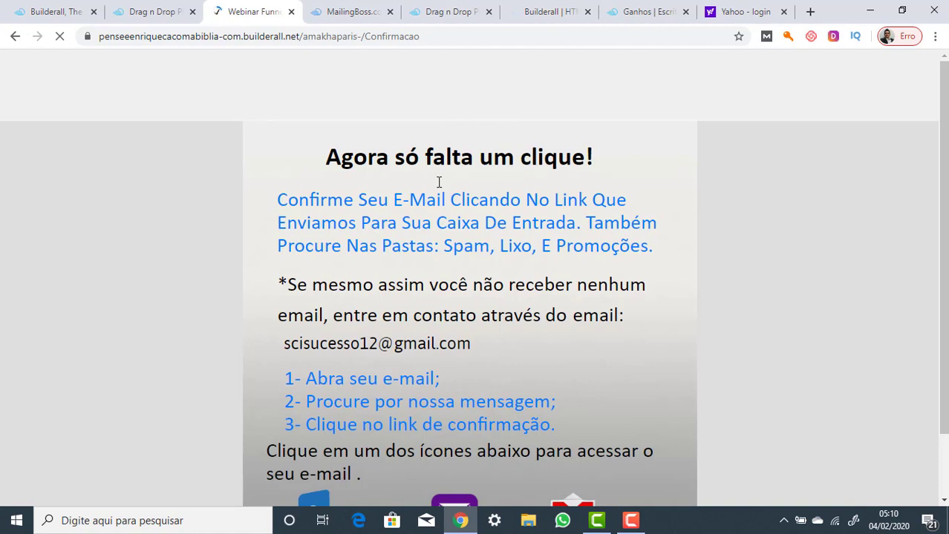
pyautogui.scroll(-1, 443, 233)
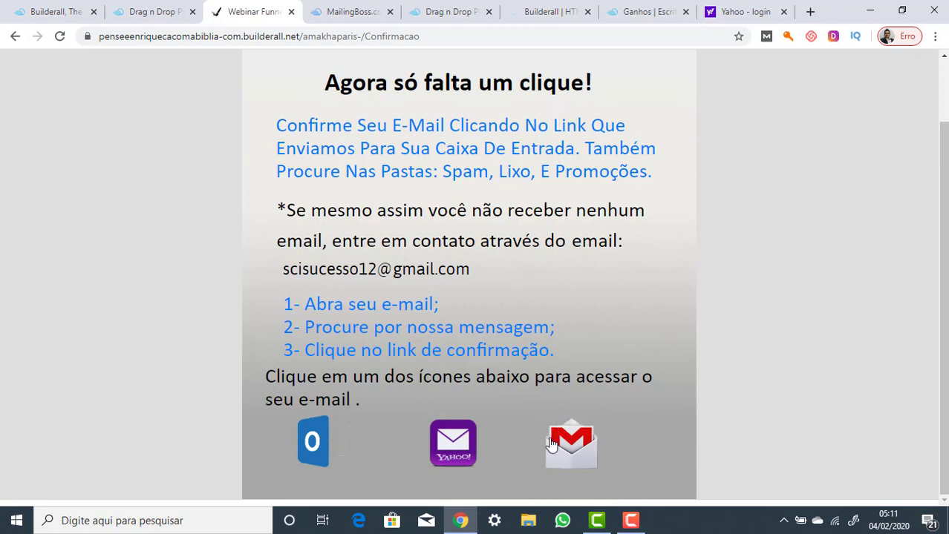
# Step: Open Gmail through the confirmation page's icon, try the "clique aqui" link in the "Por favor, confirme sua inscrição." email, and close its tab
pyautogui.click(570, 453)
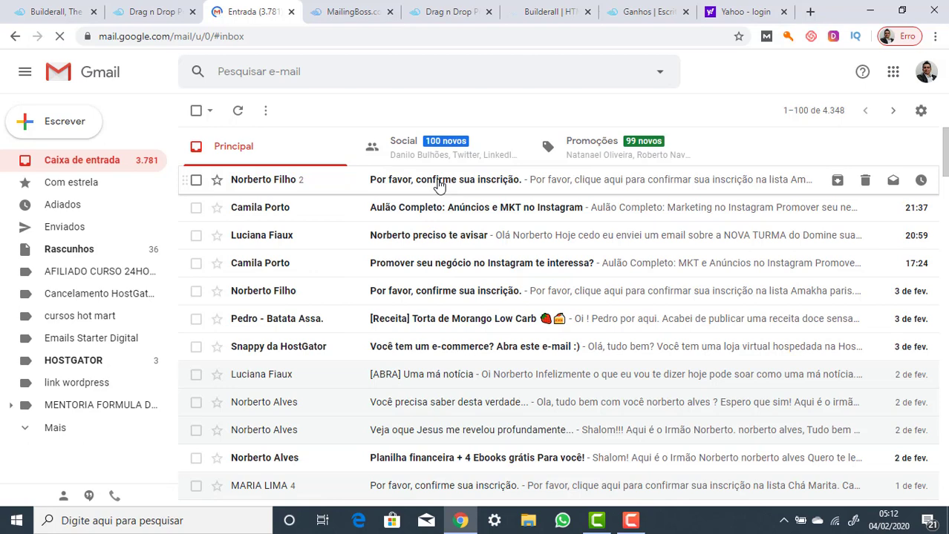
pyautogui.click(439, 185)
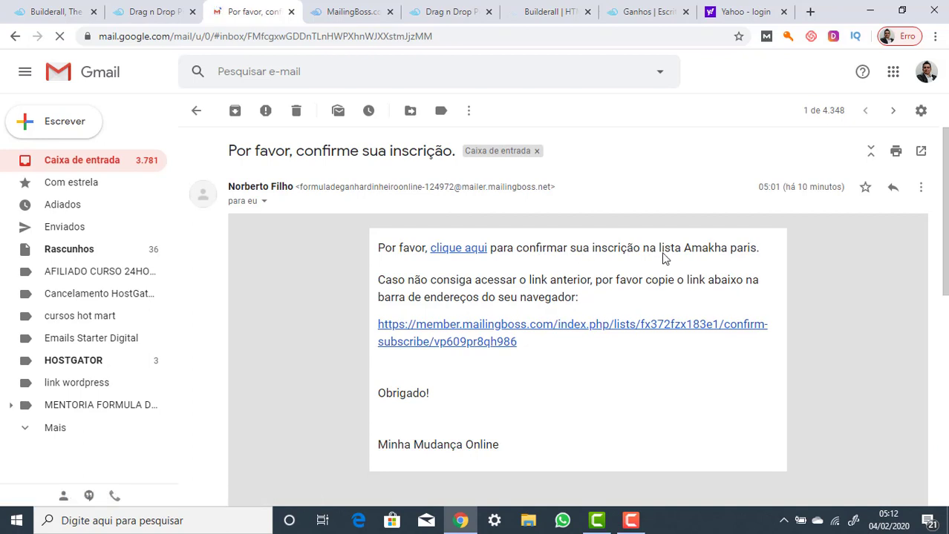
pyautogui.click(454, 250)
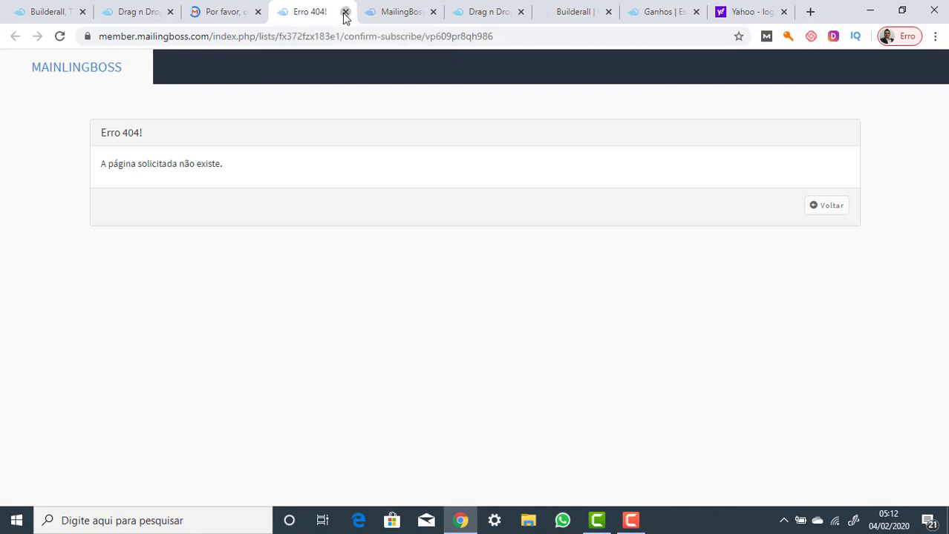
pyautogui.hotkey('ctrl', 'w')
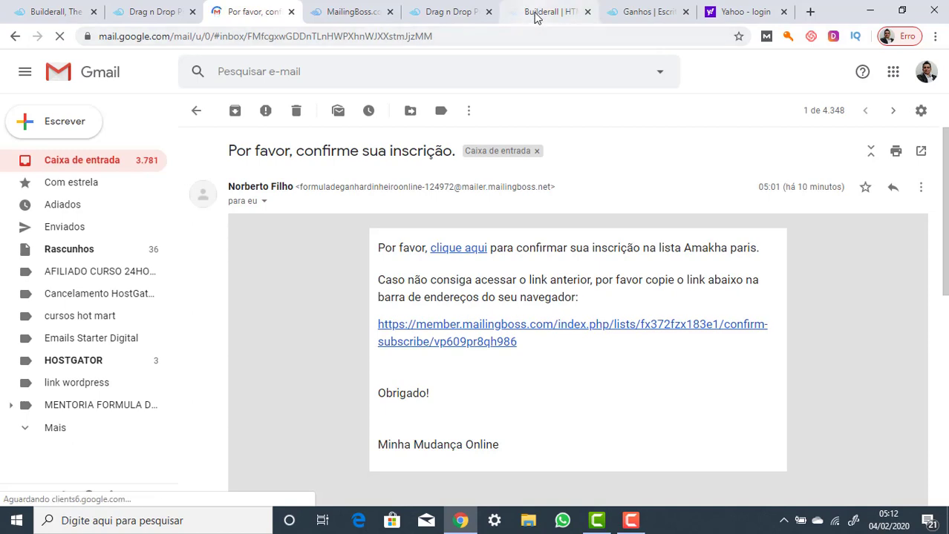
# Step: Switch back to the Builderall editor and open the settings and SEO options of the Webinar Funnel - 002 layout
pyautogui.click(535, 15)
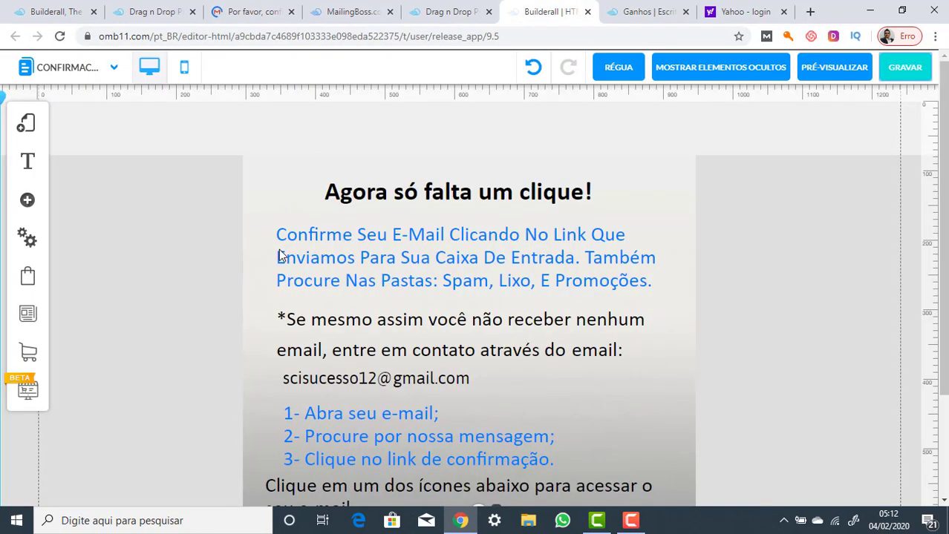
pyautogui.click(26, 128)
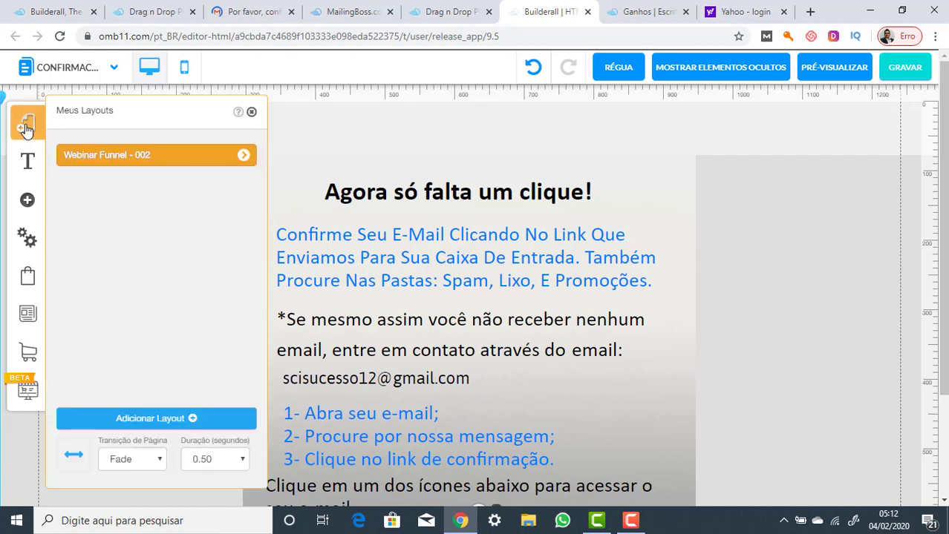
pyautogui.click(121, 161)
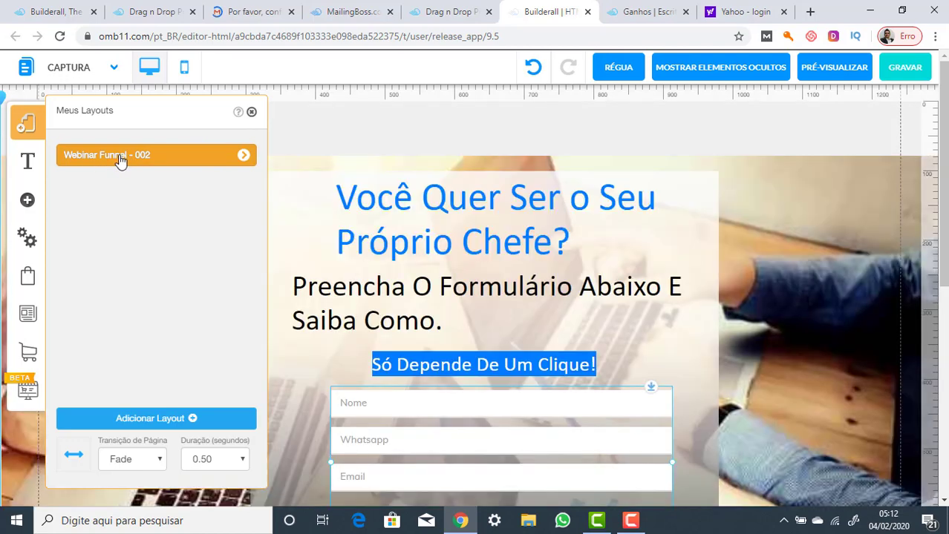
pyautogui.click(242, 156)
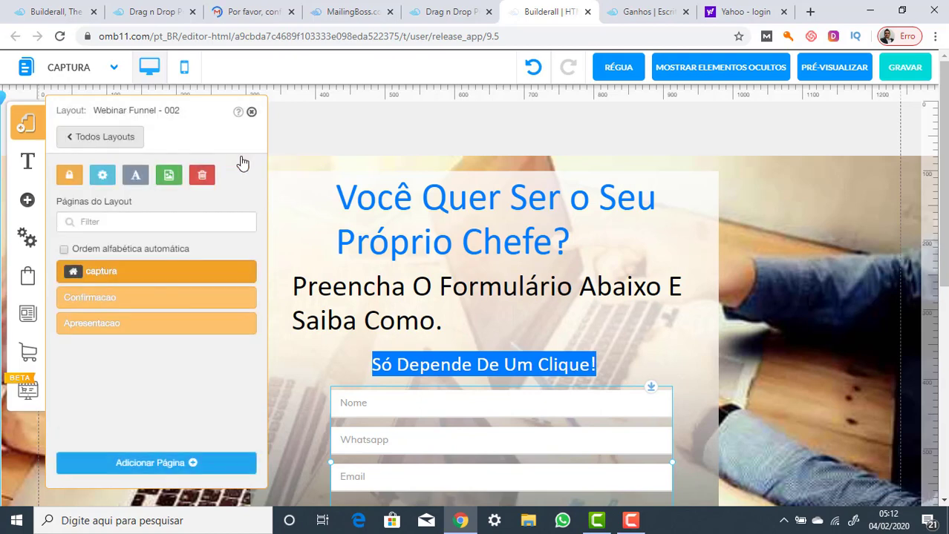
pyautogui.click(104, 177)
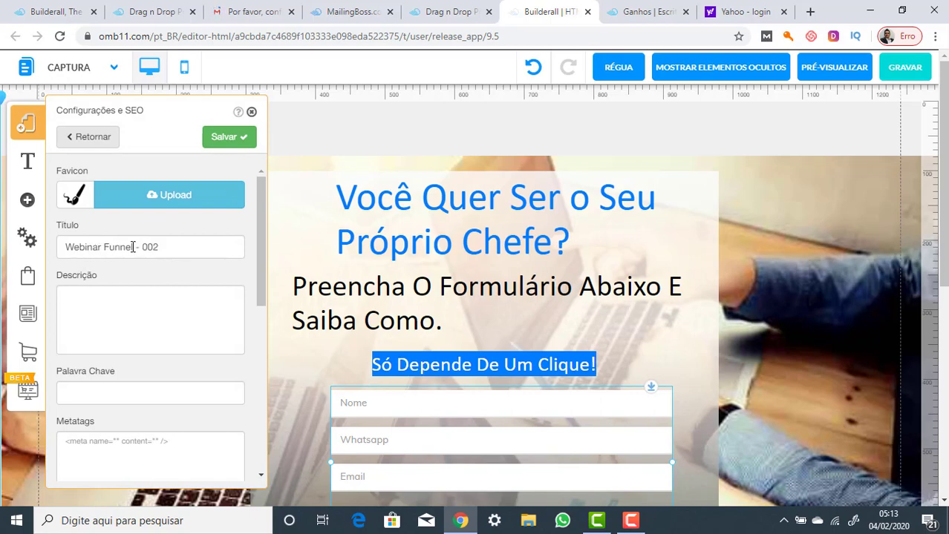
# Step: Replace the layout's title with "amakhaparis"
pyautogui.moveTo(160, 247); pyautogui.dragTo(46, 256)
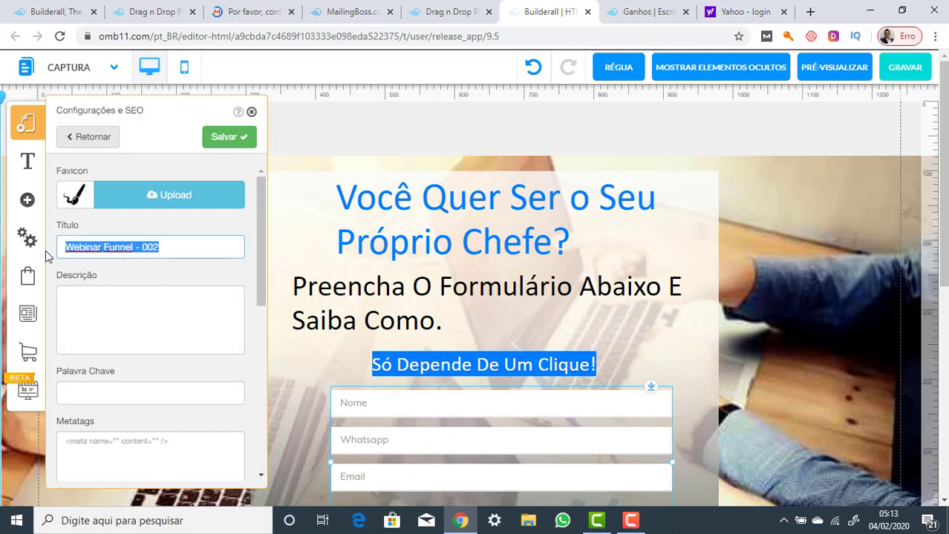
pyautogui.press('BackSpace')
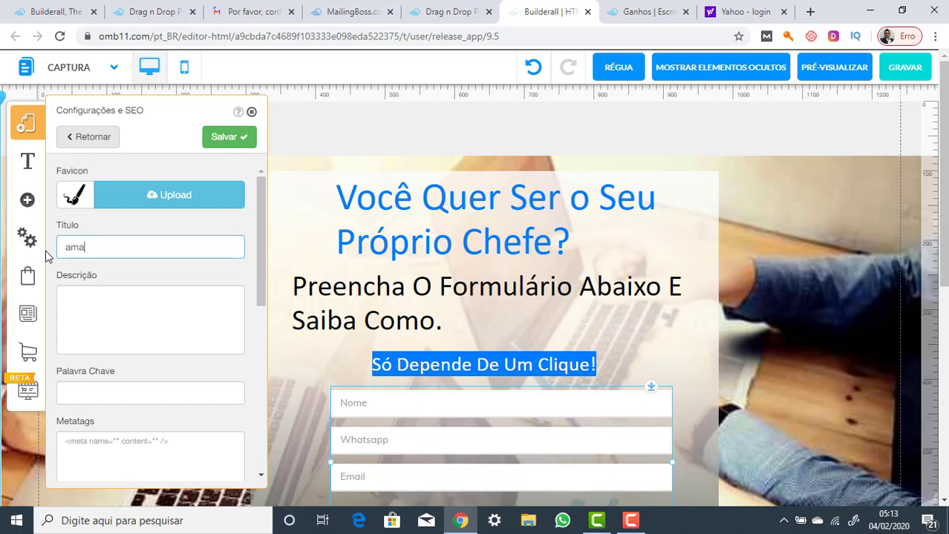
pyautogui.write('amakhaparis')
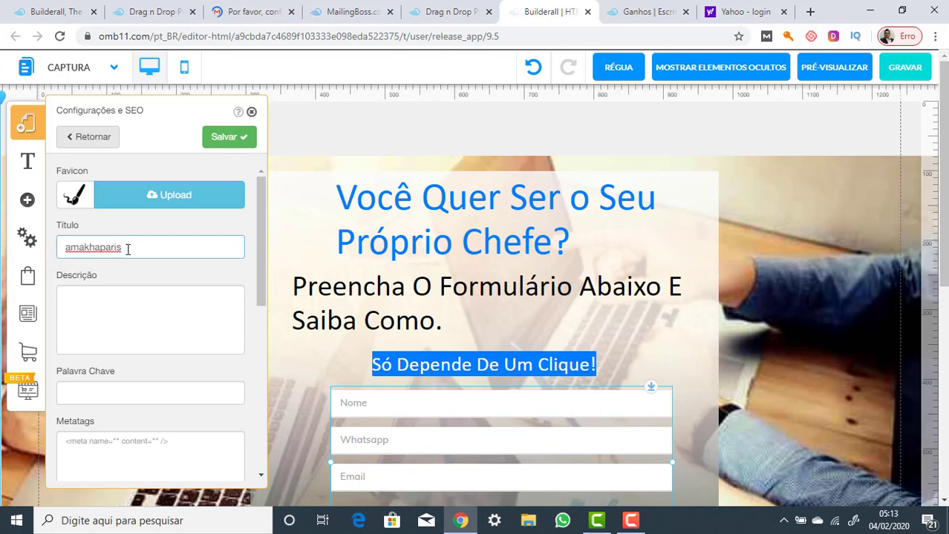
# Step: Copy the title text "amakhaparis" into the layout's description and keyword fields
pyautogui.moveTo(127, 250); pyautogui.dragTo(61, 249)
pyautogui.hotkey('ctrl', 'c')
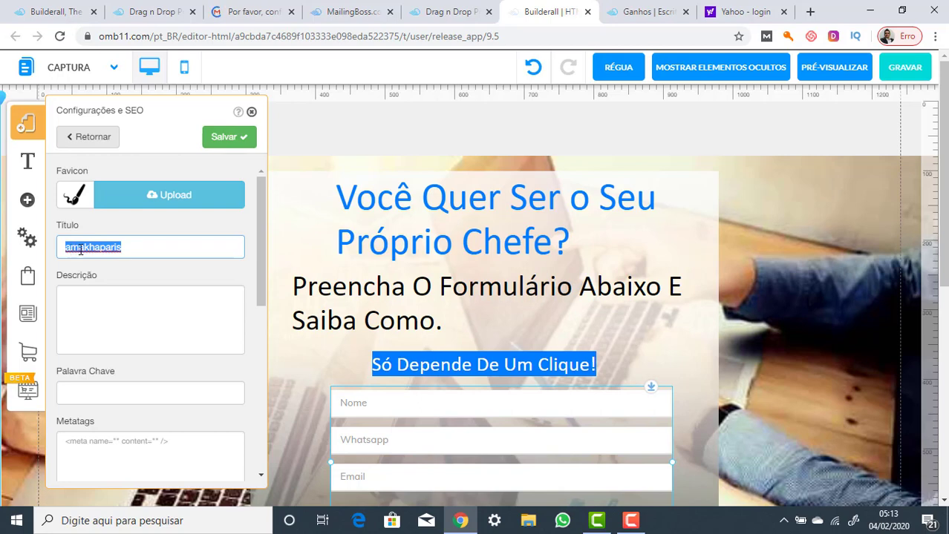
pyautogui.click(84, 300)
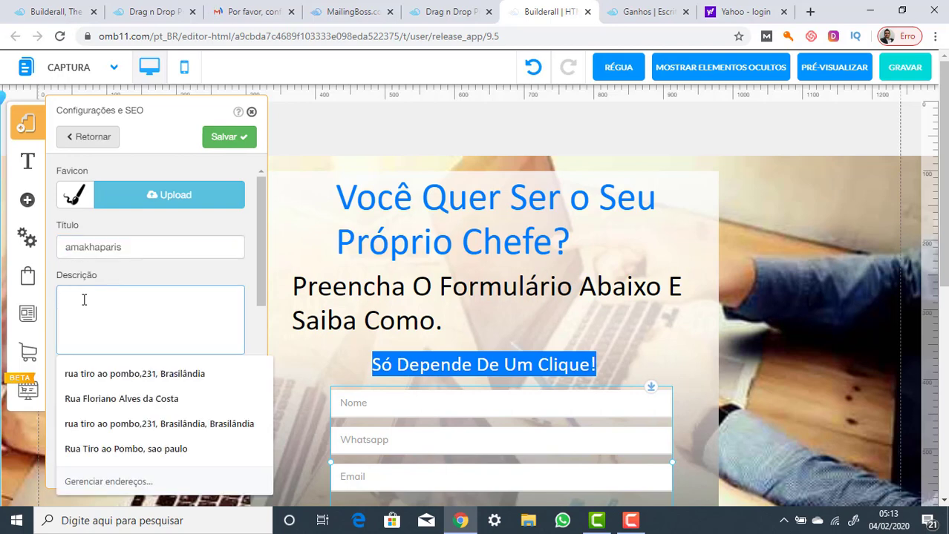
pyautogui.hotkey('ctrl', 'v')
pyautogui.click(146, 251)
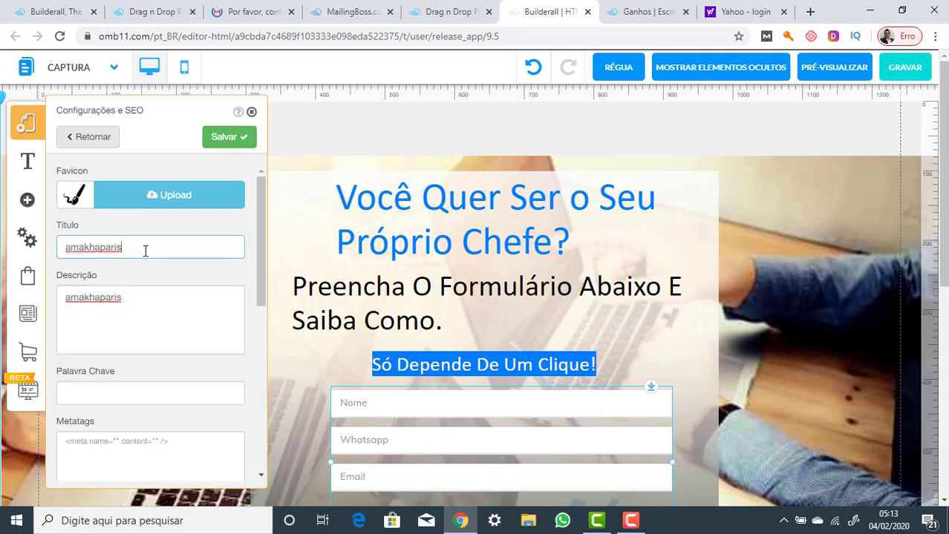
pyautogui.click(85, 395)
pyautogui.hotkey('ctrl', 'v')
pyautogui.scroll(-2, 134, 396)
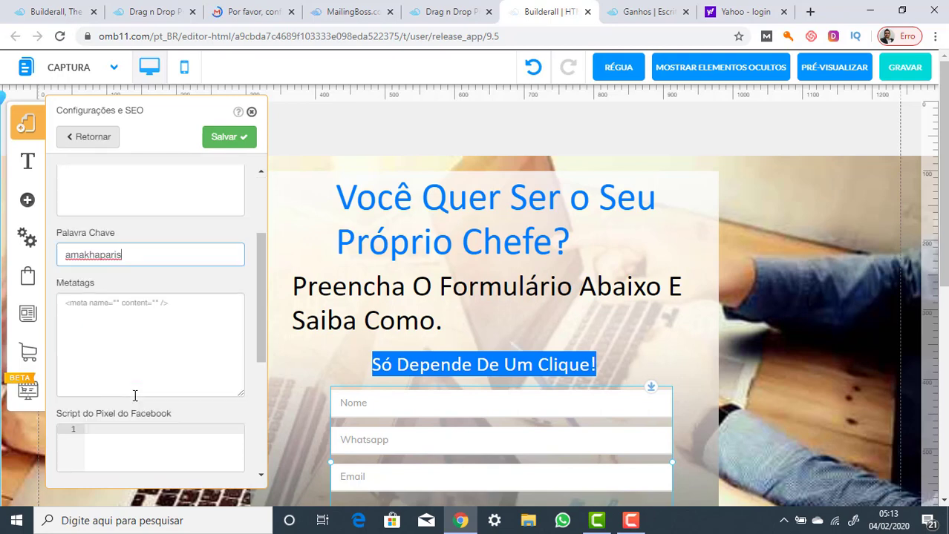
pyautogui.scroll(-1, 134, 396)
pyautogui.scroll(3, 132, 391)
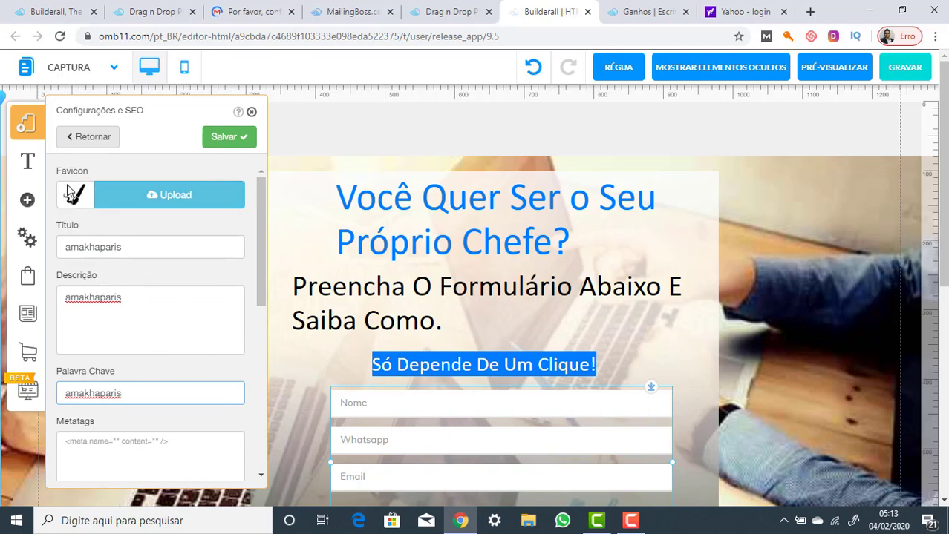
# Step: Search Google for photopea in a new tab and open the Photopea online photo editor
pyautogui.click(810, 12)
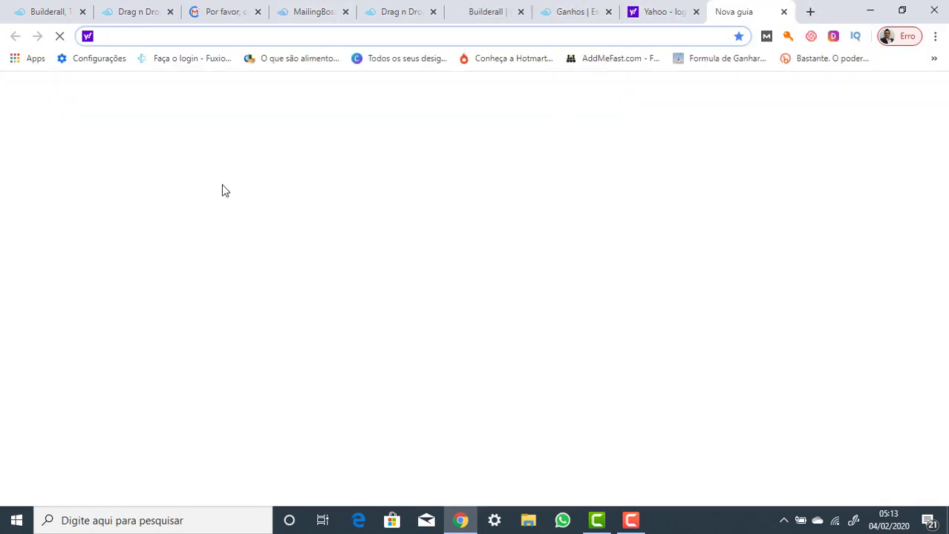
pyautogui.click(364, 226)
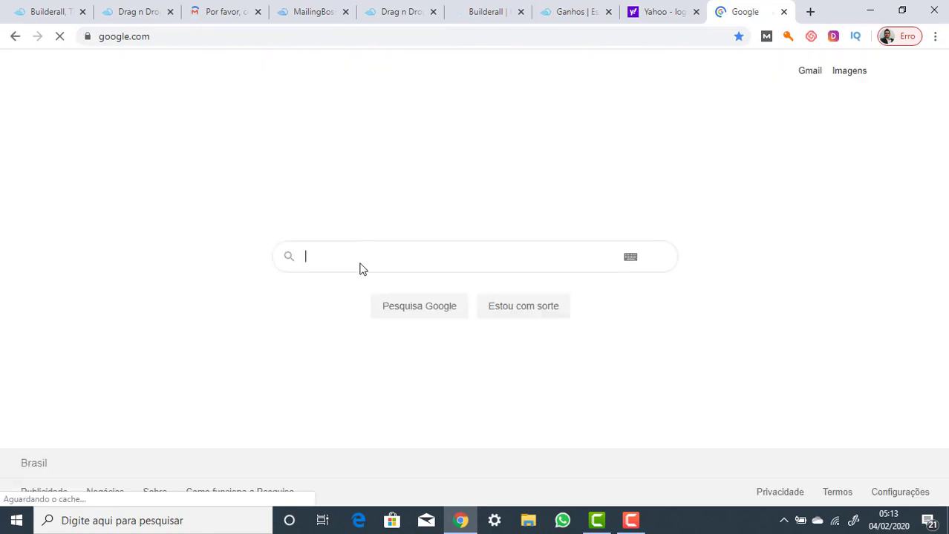
pyautogui.write('p')
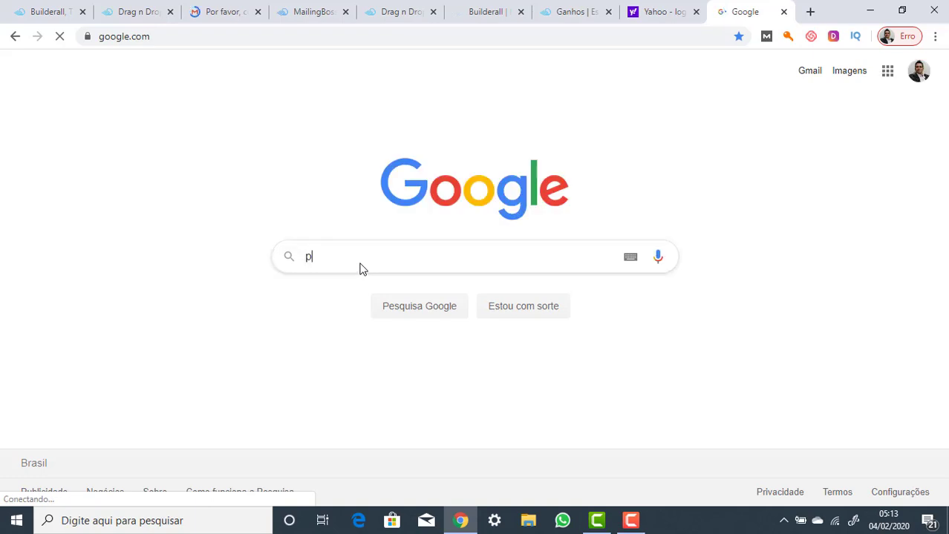
pyautogui.write('h')
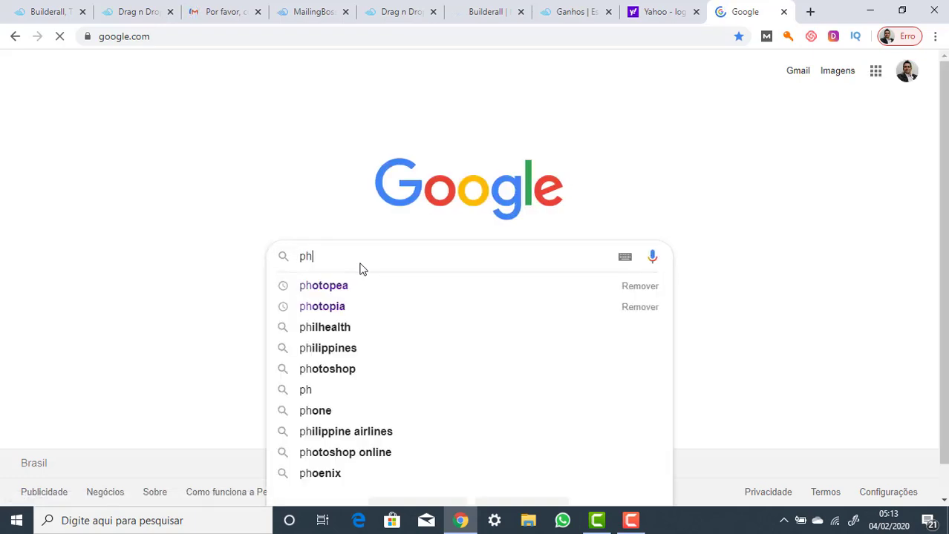
pyautogui.write('oto')
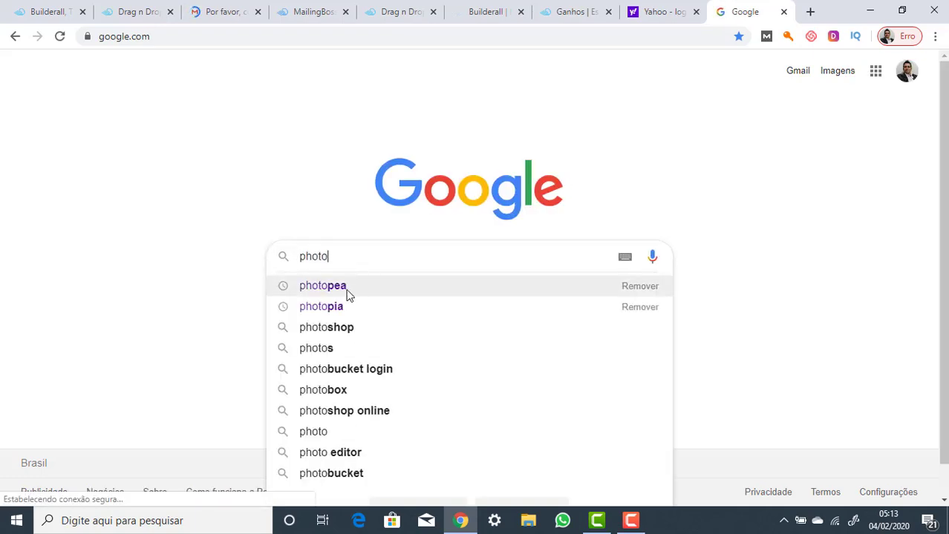
pyautogui.click(348, 288)
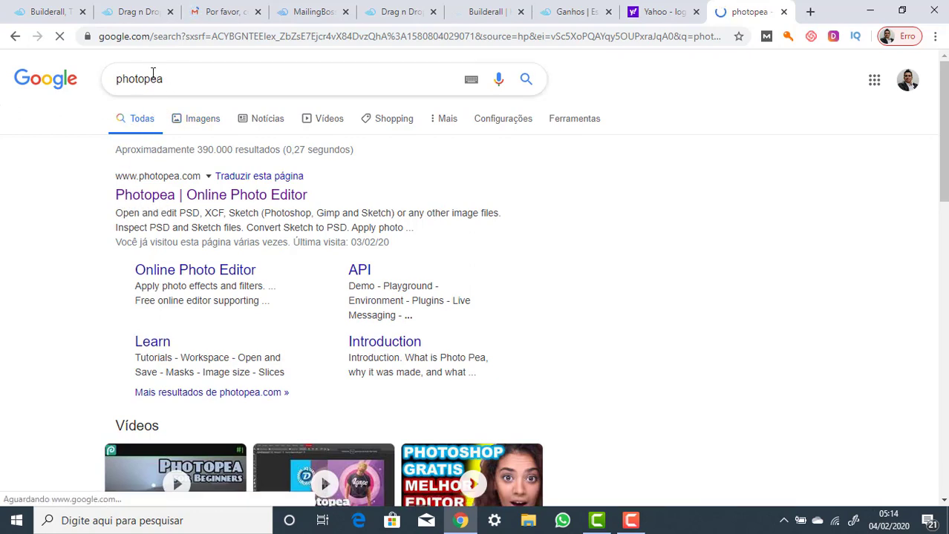
pyautogui.click(211, 196)
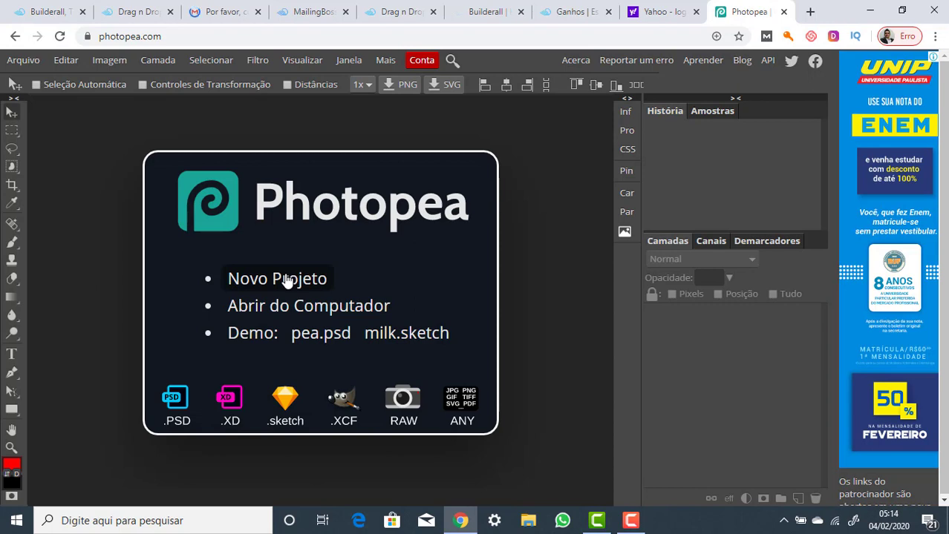
# Step: Create a new Photopea project 90 px wide and 90 px high at 72 DPI with a white background
pyautogui.click(287, 280)
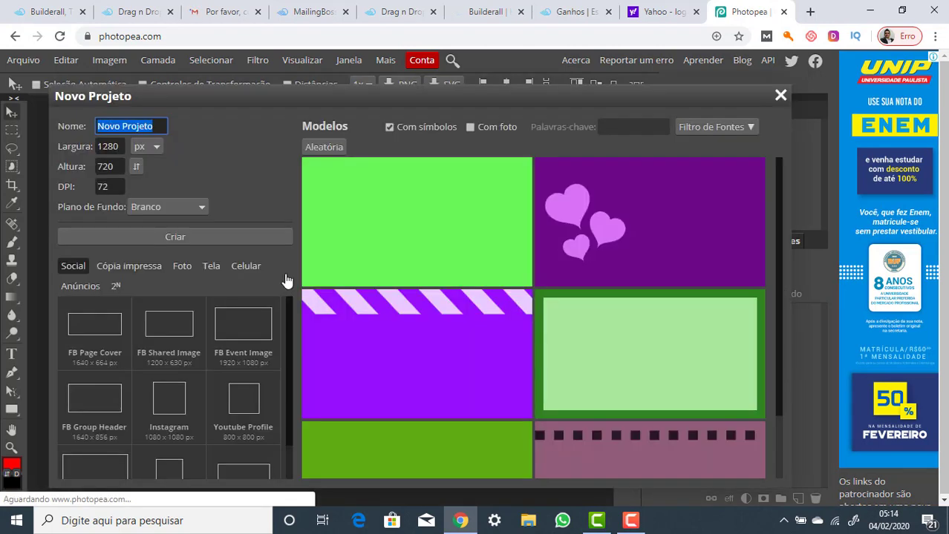
pyautogui.click(117, 146)
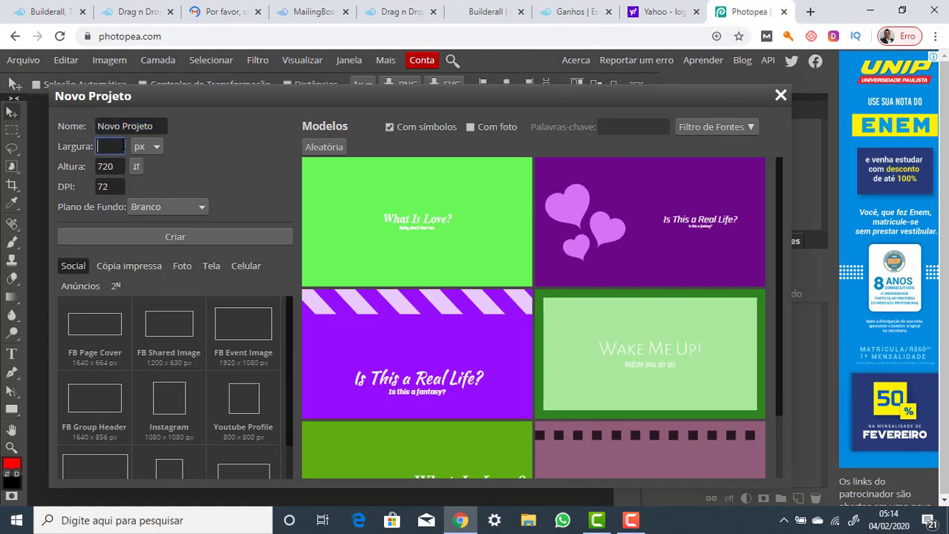
pyautogui.click(119, 164)
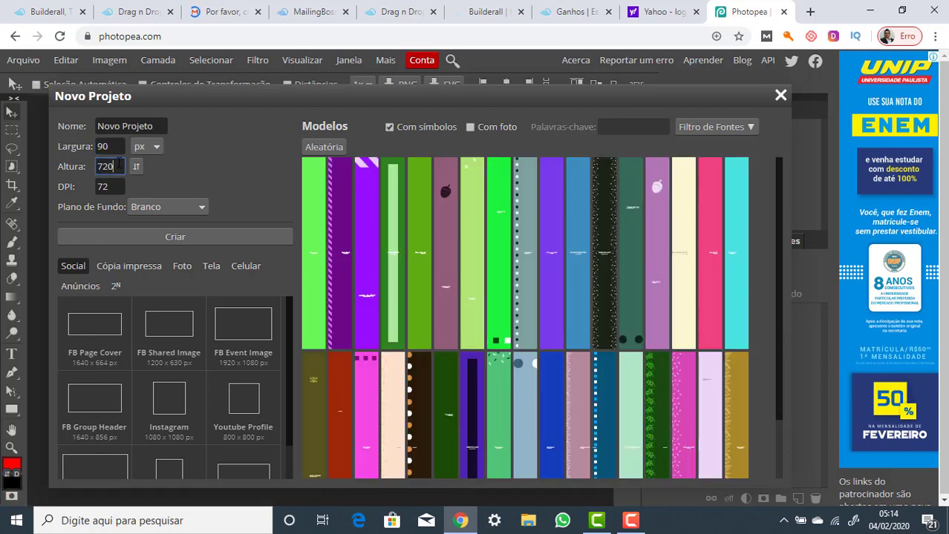
pyautogui.click(111, 166)
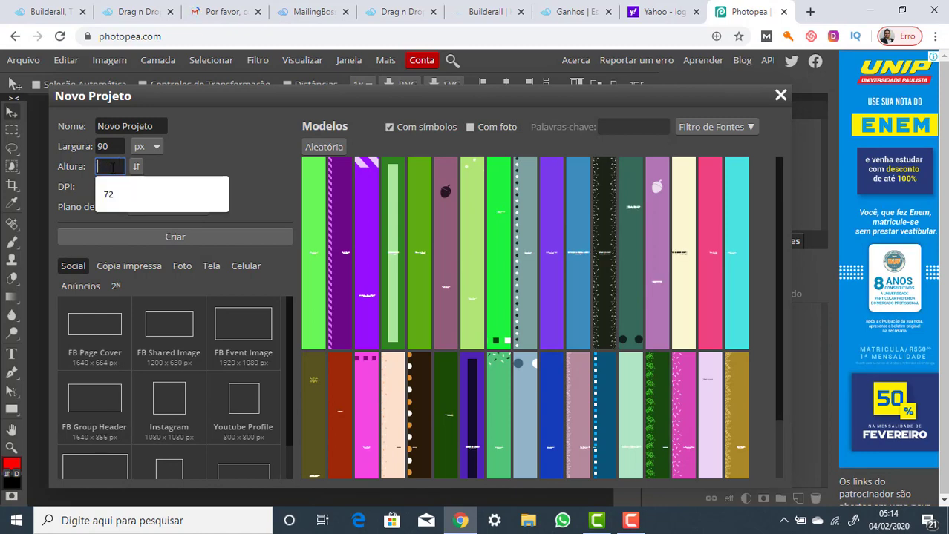
pyautogui.click(111, 166)
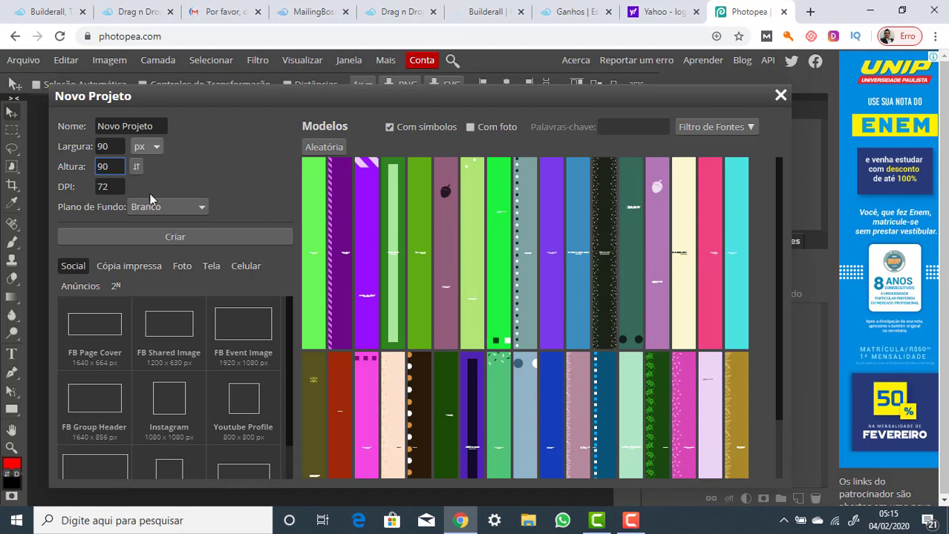
pyautogui.click(176, 238)
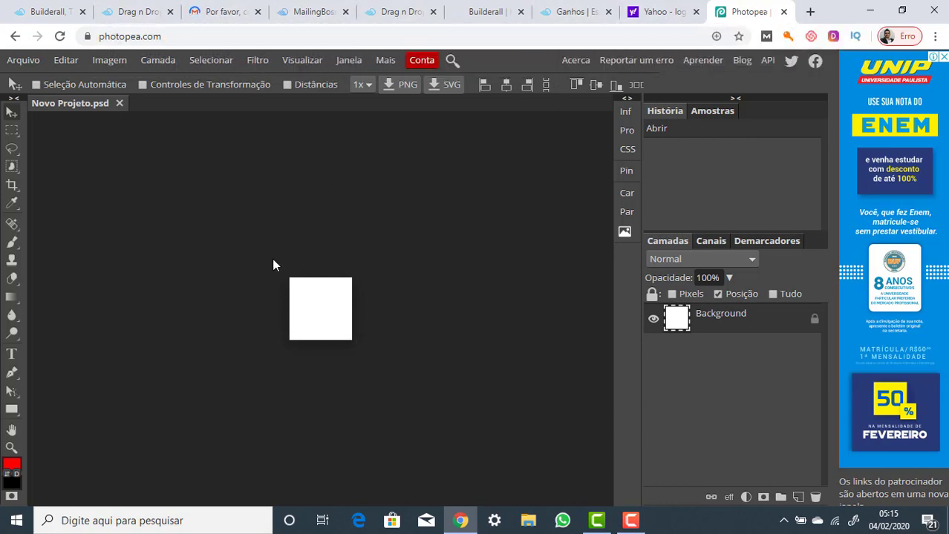
# Step: Search Google in another new tab for "logo amakha paris png"
pyautogui.click(809, 12)
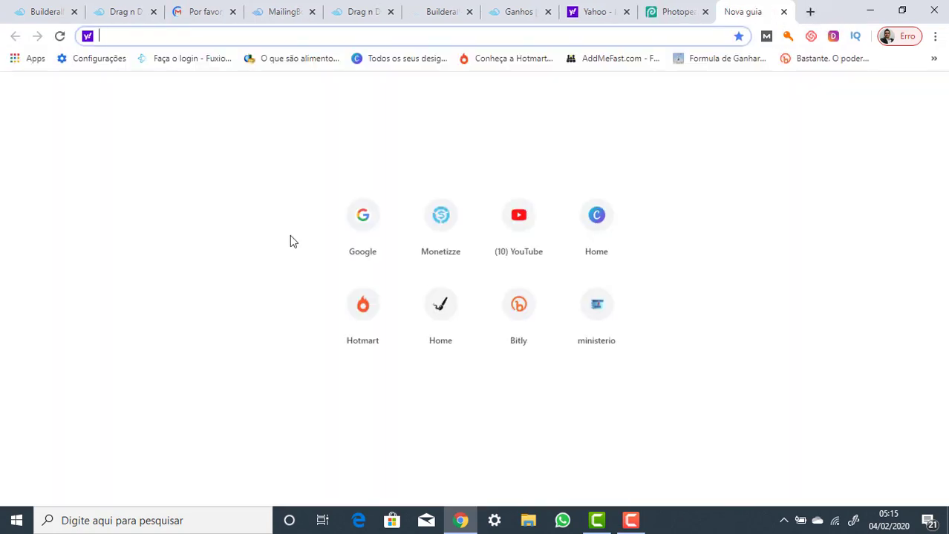
pyautogui.click(362, 221)
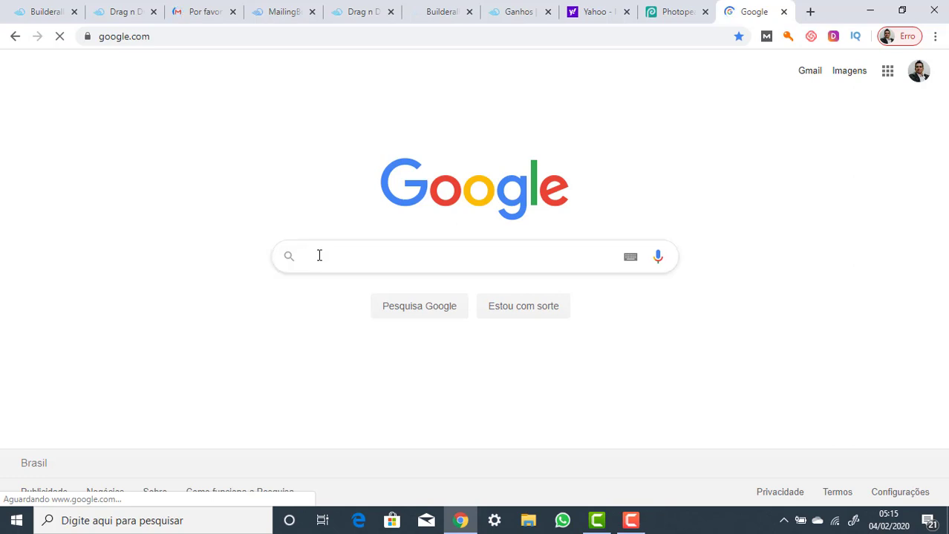
pyautogui.write('logo ama')
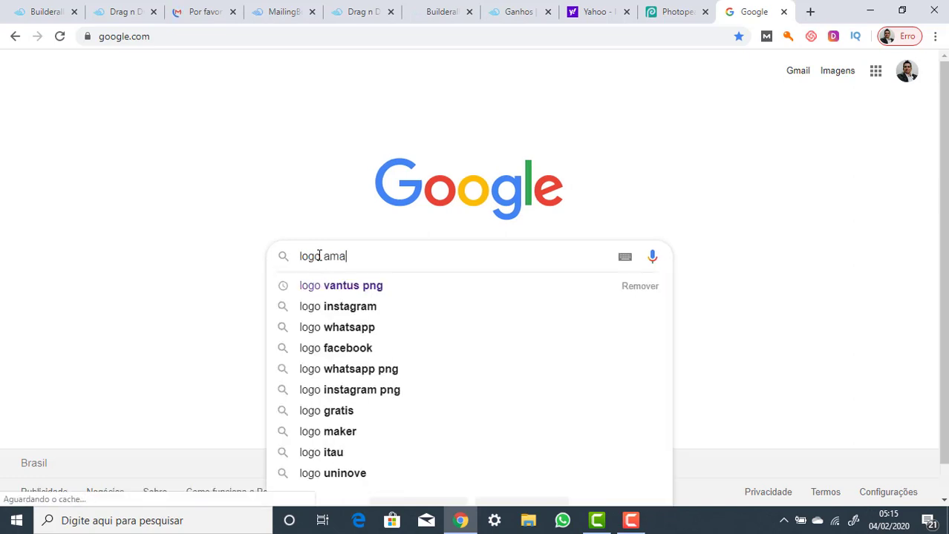
pyautogui.write('kha')
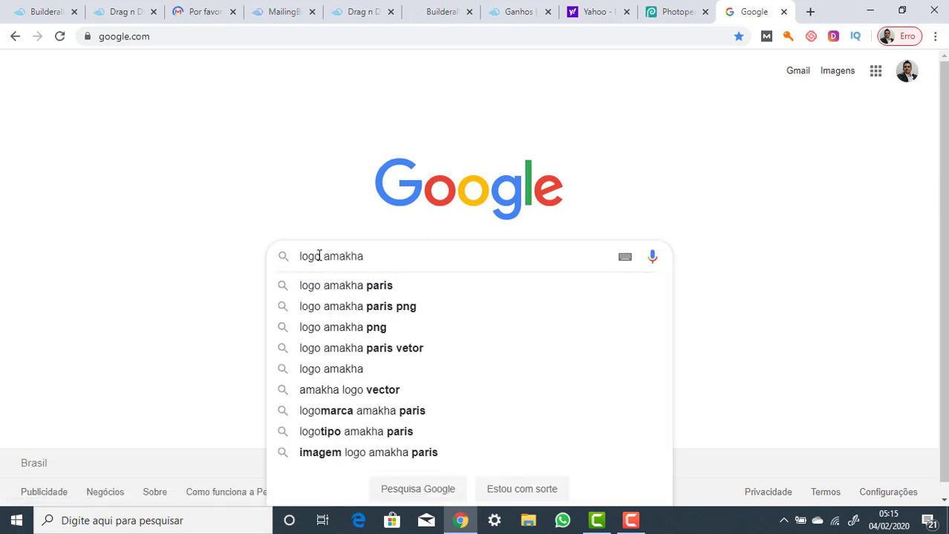
pyautogui.write(' paris')
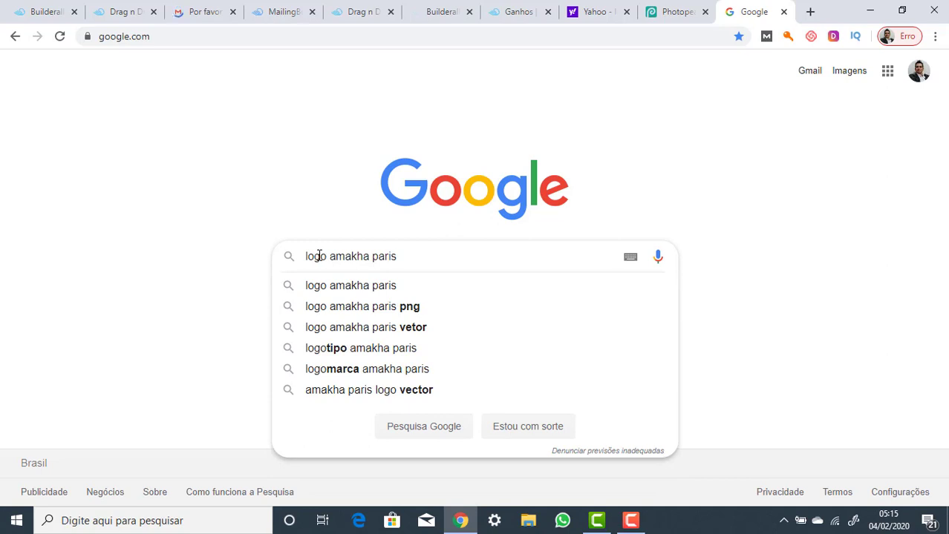
pyautogui.click(366, 313)
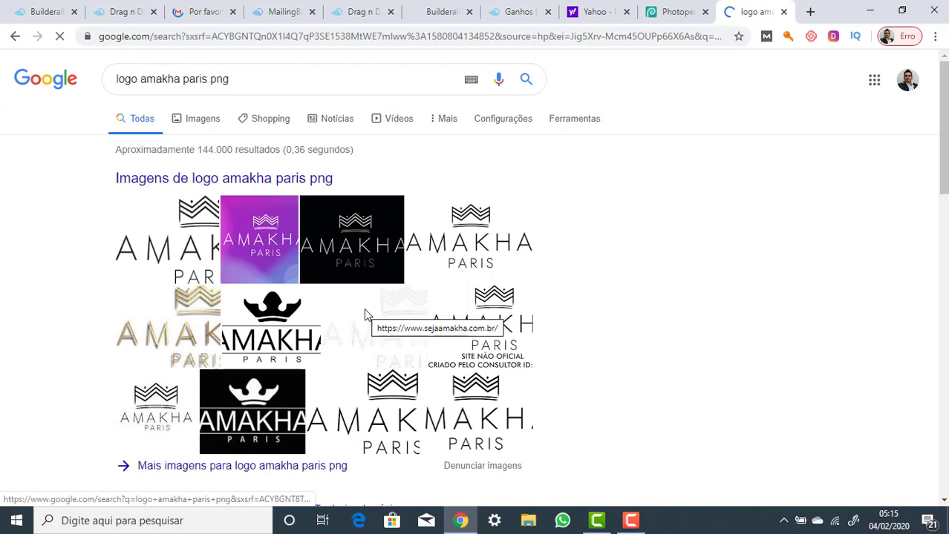
# Step: Browse the image results and open the preview of the gold Amakha Paris logo titled "Amakha Paris start - Masculino"
pyautogui.click(207, 122)
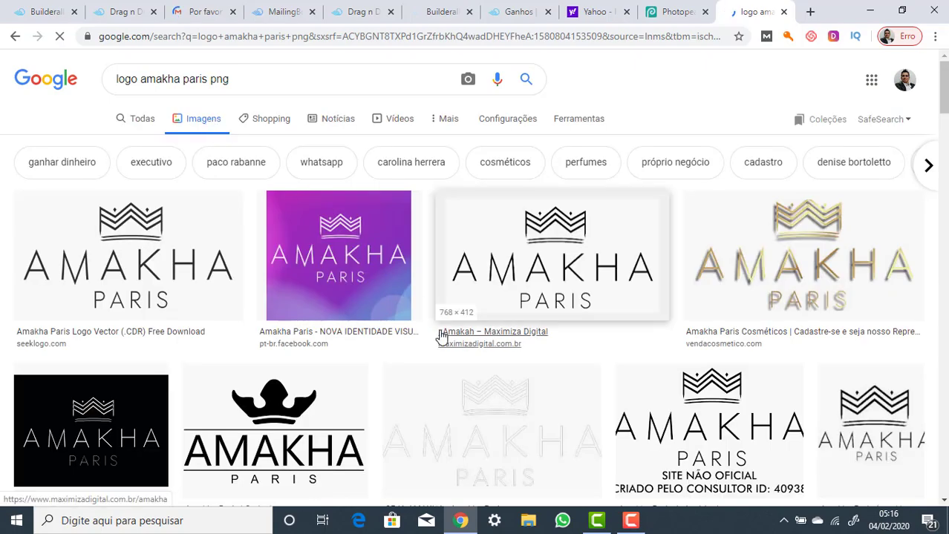
pyautogui.scroll(-5, 441, 336)
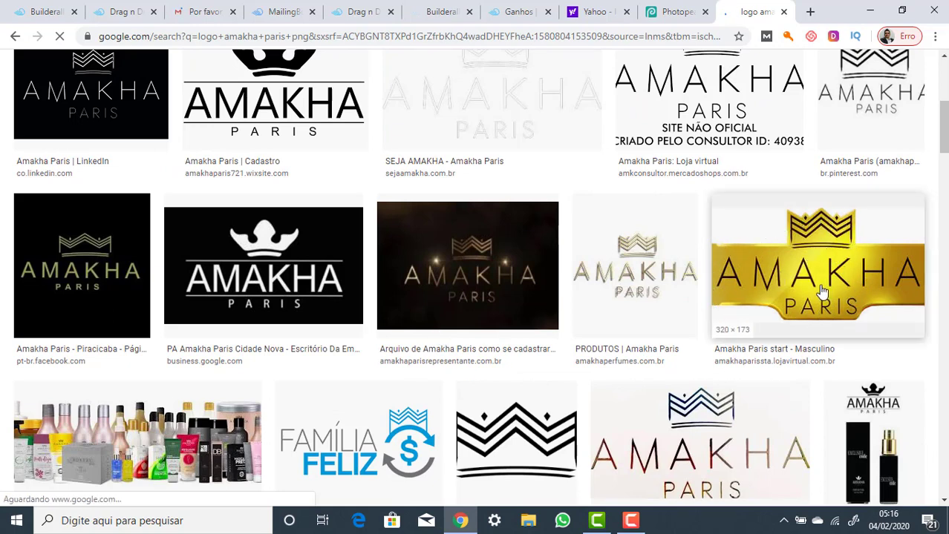
pyautogui.click(791, 248)
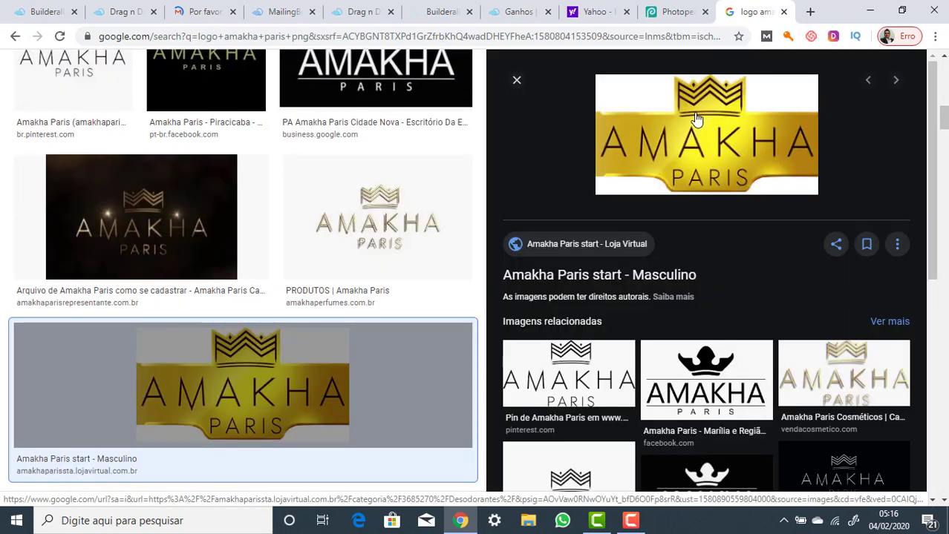
# Step: Save the gold Amakha Paris logo as the JPEG "pavico amakha" in Área de Trabalho and switch back to Photopea
pyautogui.rightClick(686, 111)
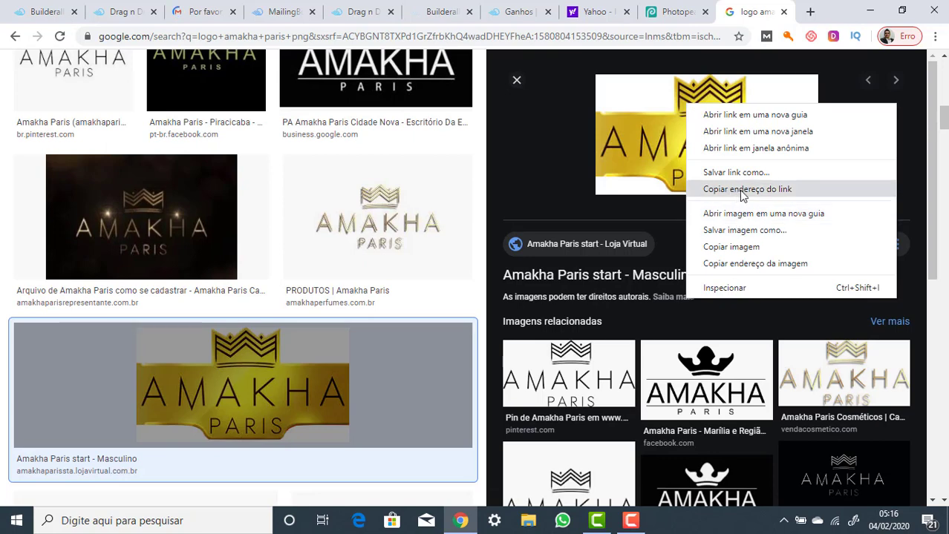
pyautogui.click(744, 231)
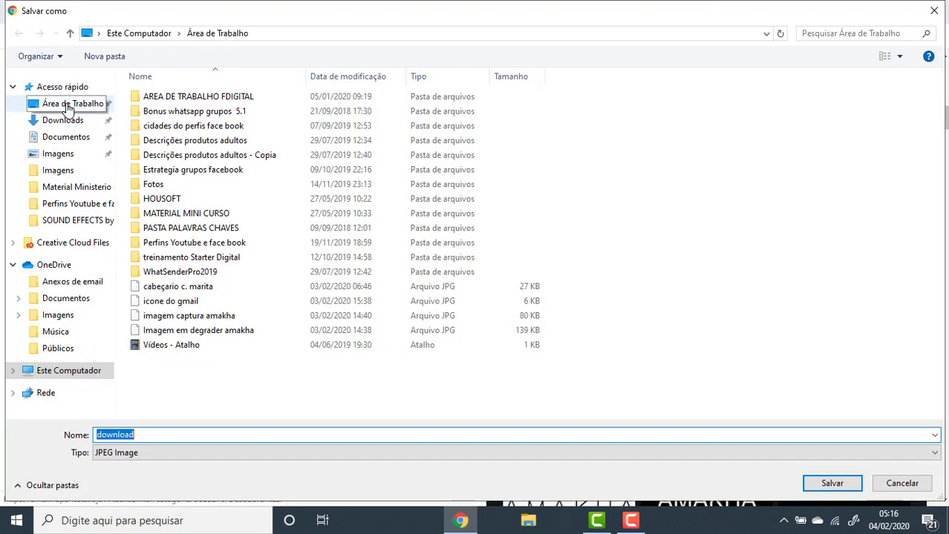
pyautogui.click(69, 108)
pyautogui.click(169, 435)
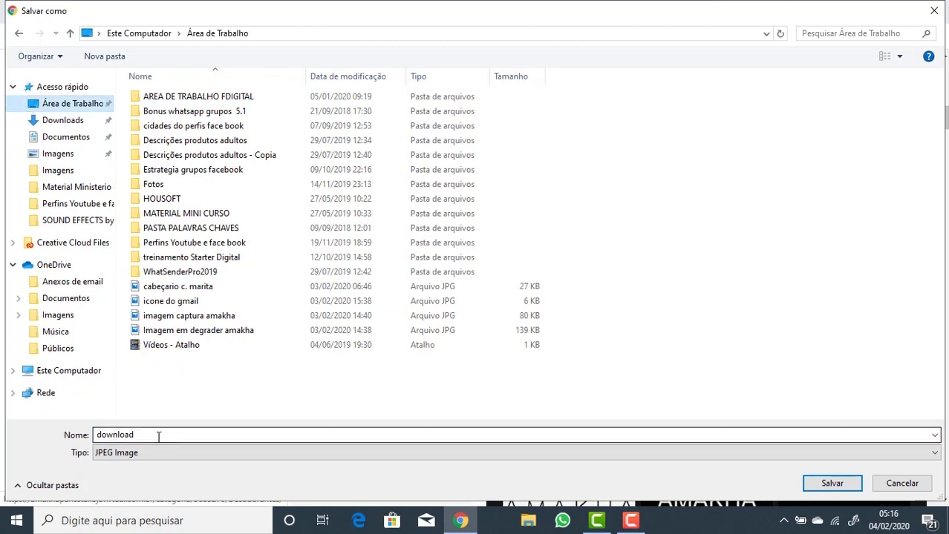
pyautogui.doubleClick(153, 435)
pyautogui.press('BackSpace')
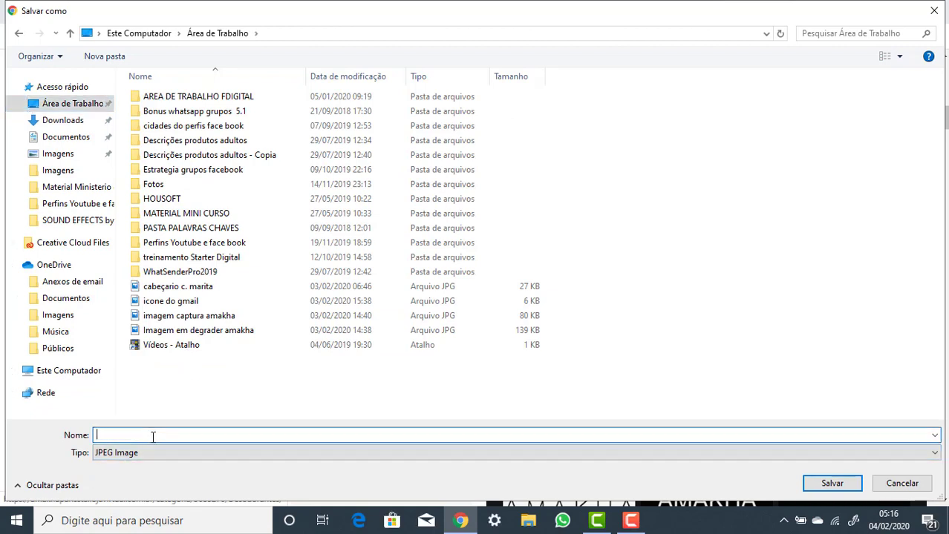
pyautogui.write('pav')
pyautogui.press('BackSpace')
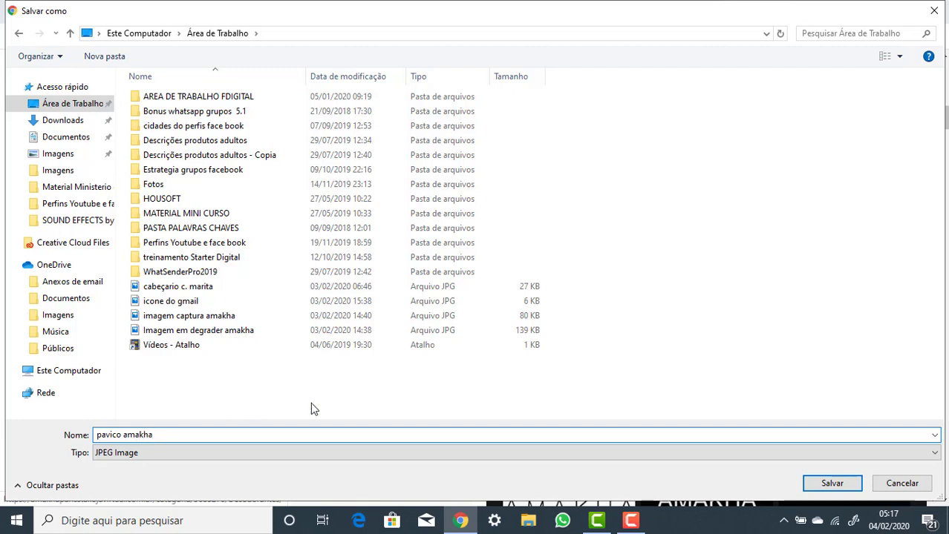
pyautogui.click(830, 482)
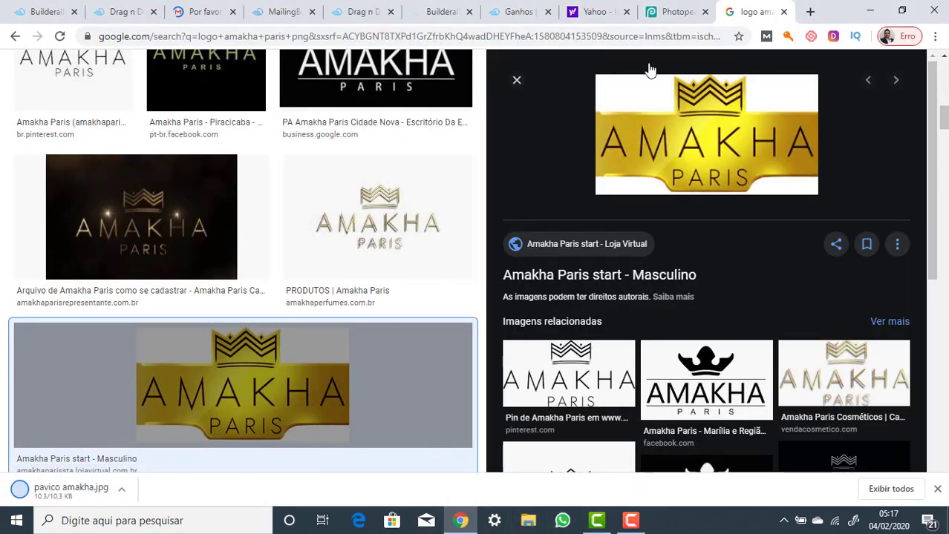
pyautogui.click(675, 14)
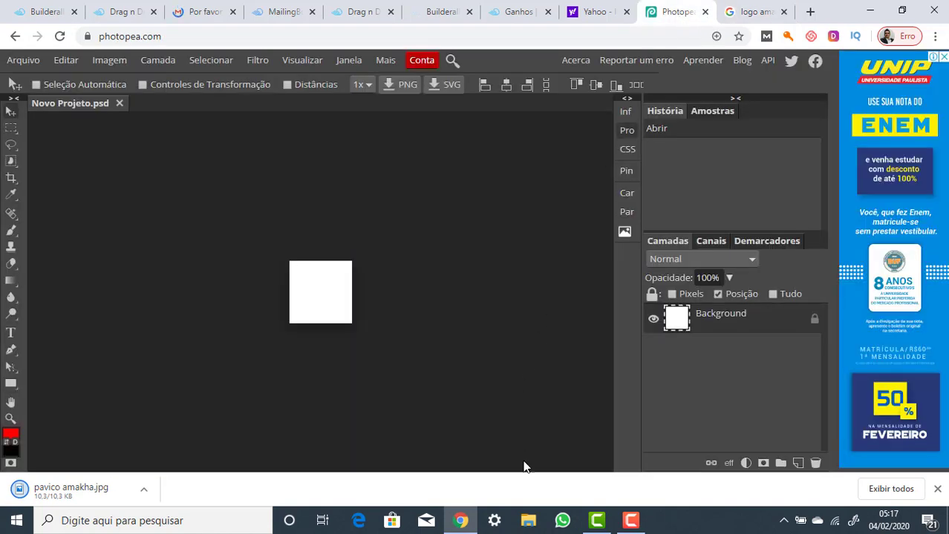
pyautogui.click(529, 523)
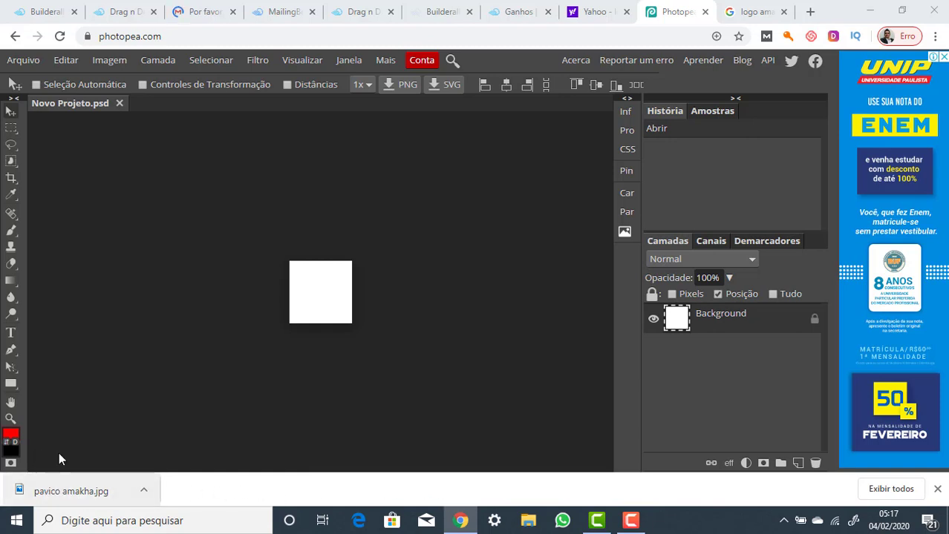
pyautogui.press('super+e')
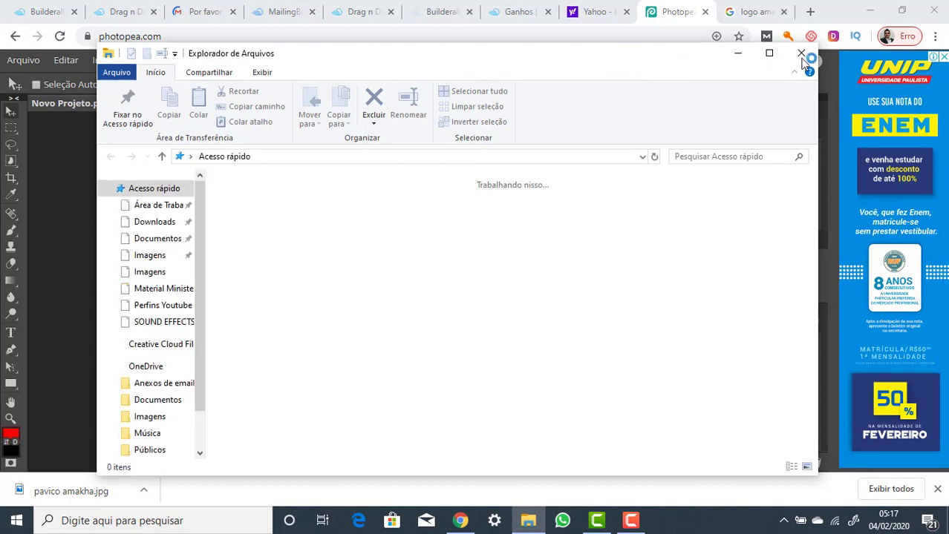
pyautogui.click(801, 53)
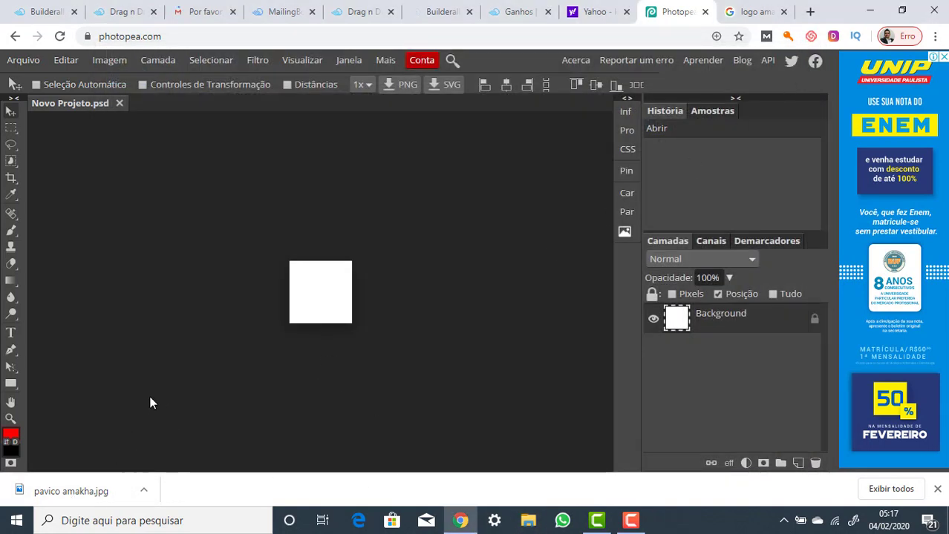
# Step: Place pavico amakha.jpg in the new project and stretch its height to 194% so the logo fills the square canvas
pyautogui.click(43, 495)
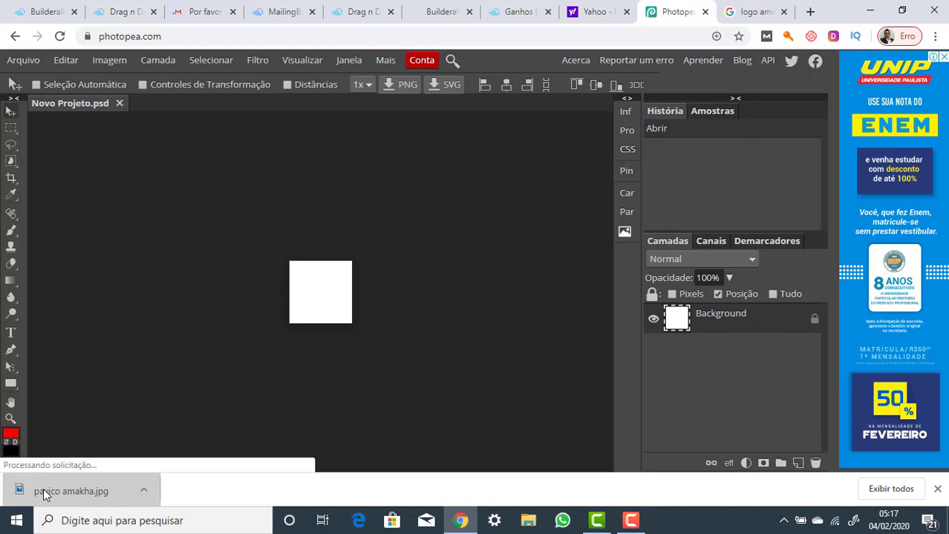
pyautogui.moveTo(43, 495); pyautogui.dragTo(315, 269)
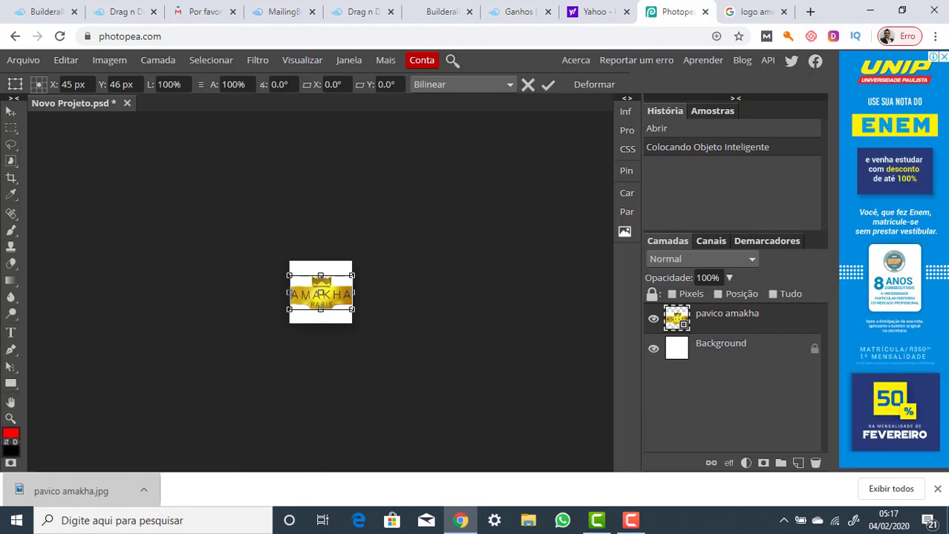
pyautogui.moveTo(320, 309); pyautogui.dragTo(321, 261)
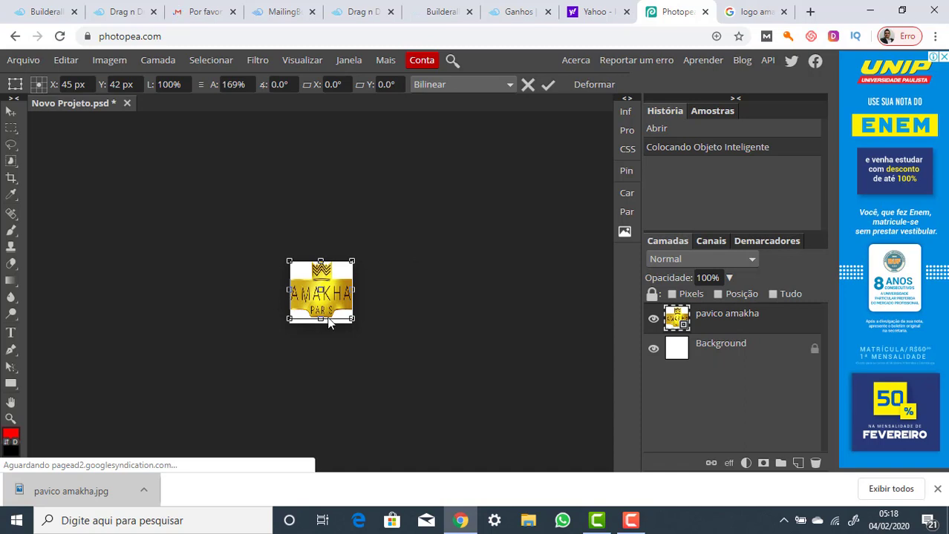
pyautogui.moveTo(321, 319); pyautogui.dragTo(321, 323)
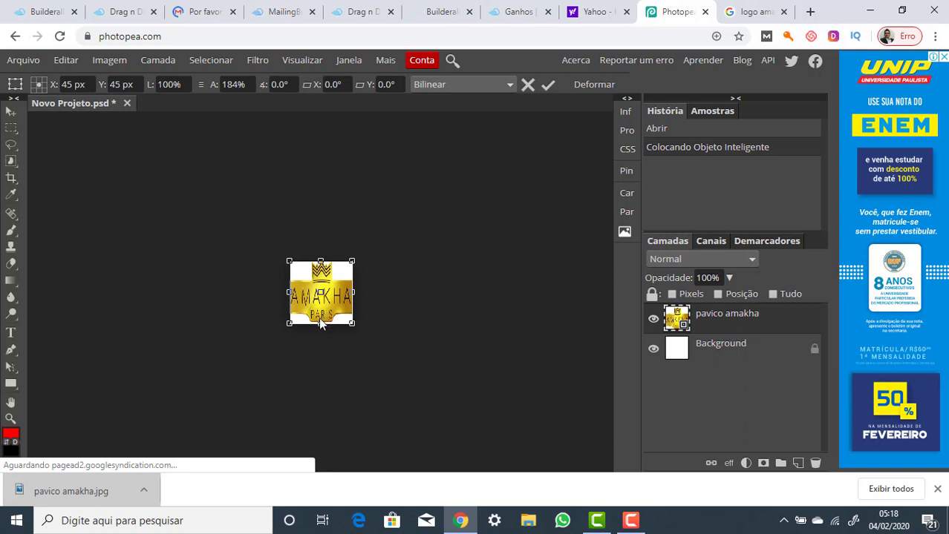
pyautogui.moveTo(320, 314)
pyautogui.mouseDown()
pyautogui.moveTo(320, 304)
pyautogui.moveTo(320, 327)
pyautogui.mouseUp()
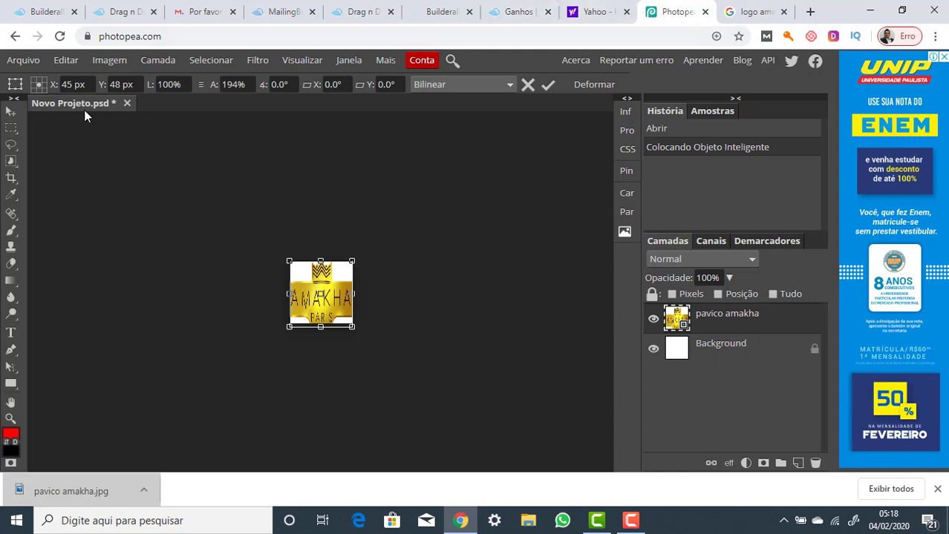
# Step: Export the project as a 90 x 90 px PNG at 100% quality
pyautogui.click(22, 61)
pyautogui.moveTo(59, 267)
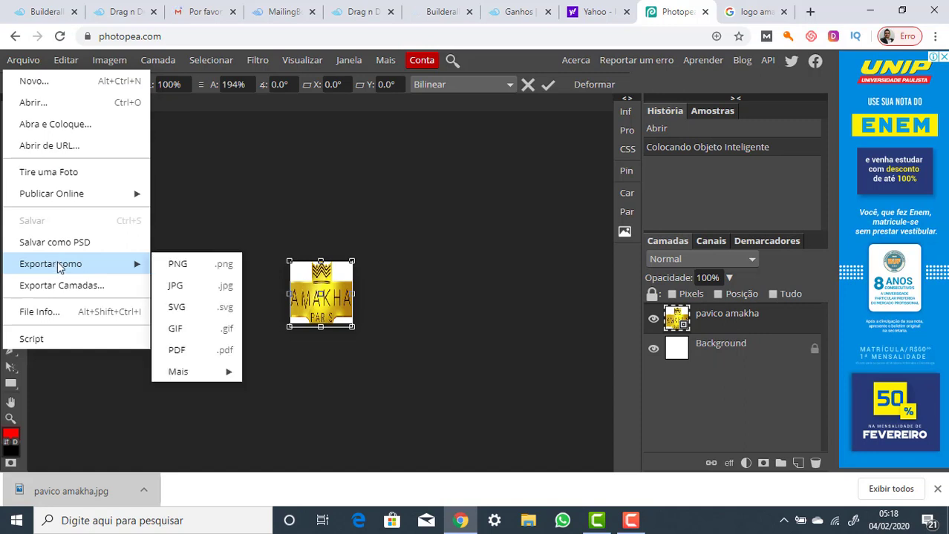
pyautogui.click(180, 269)
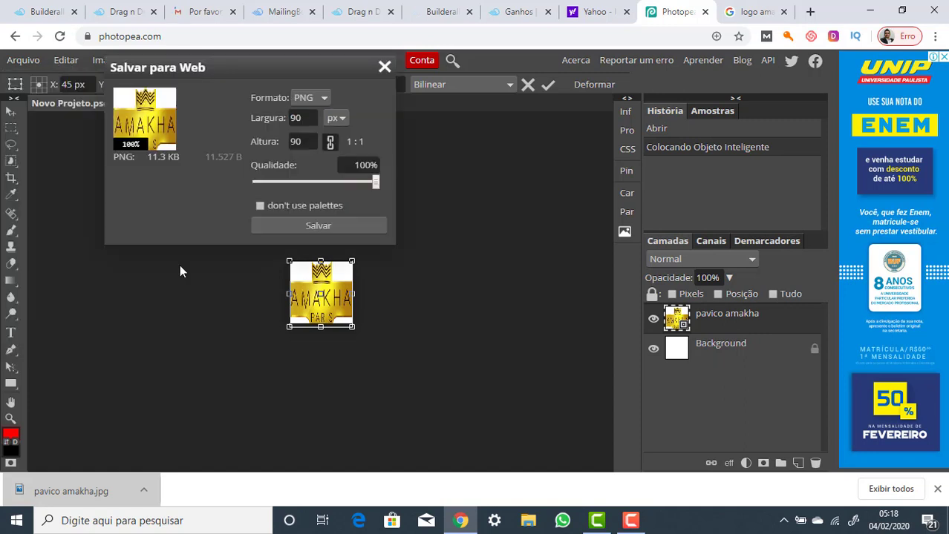
pyautogui.click(307, 227)
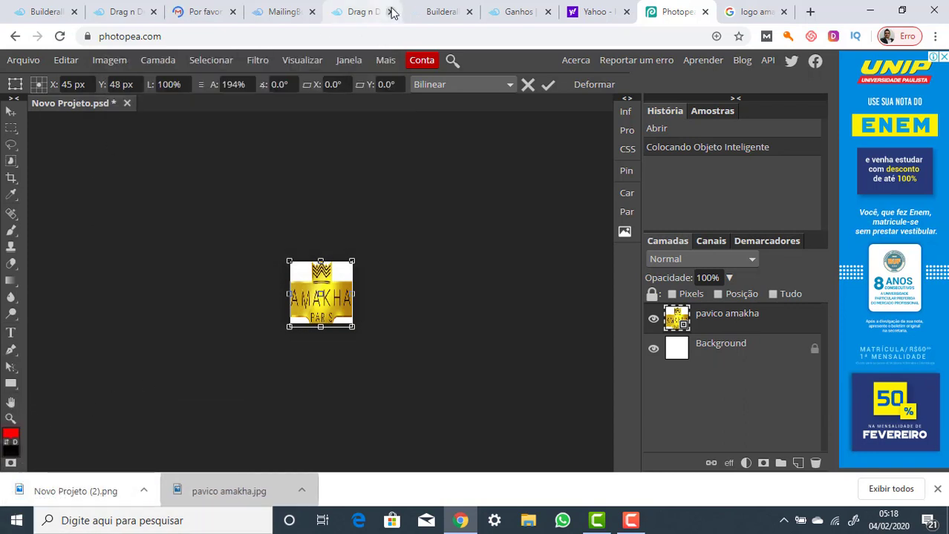
# Step: Switch to the Builderall editor and upload Novo Projeto (2).png to the file repository for the favicon
pyautogui.click(439, 15)
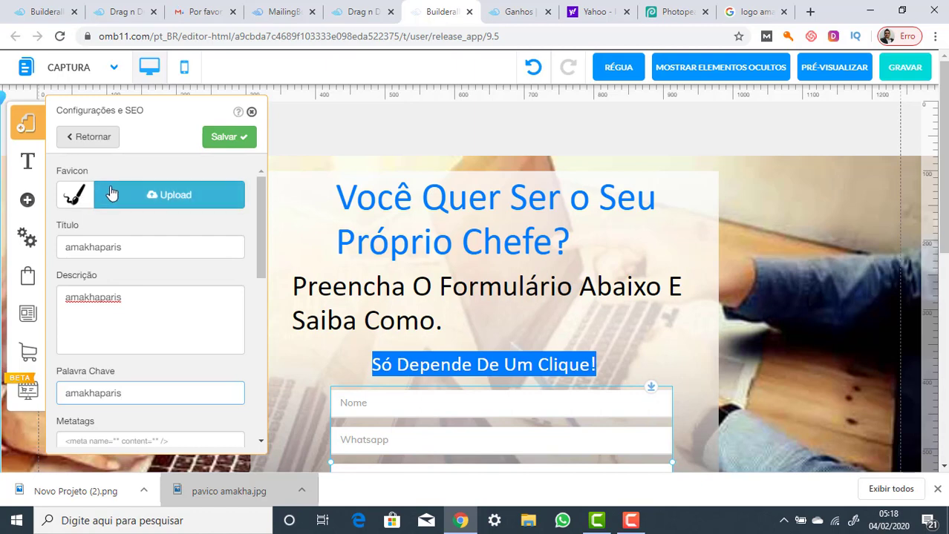
pyautogui.click(168, 197)
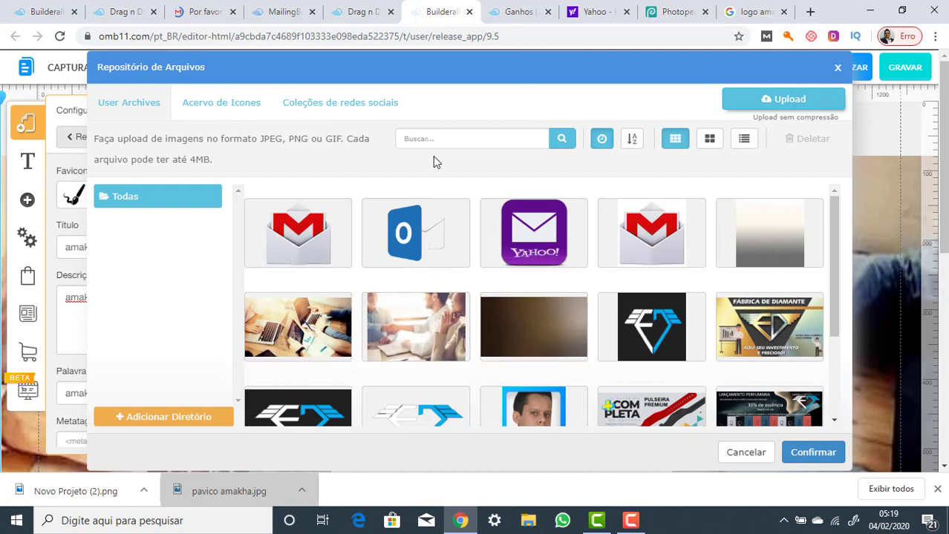
pyautogui.click(789, 100)
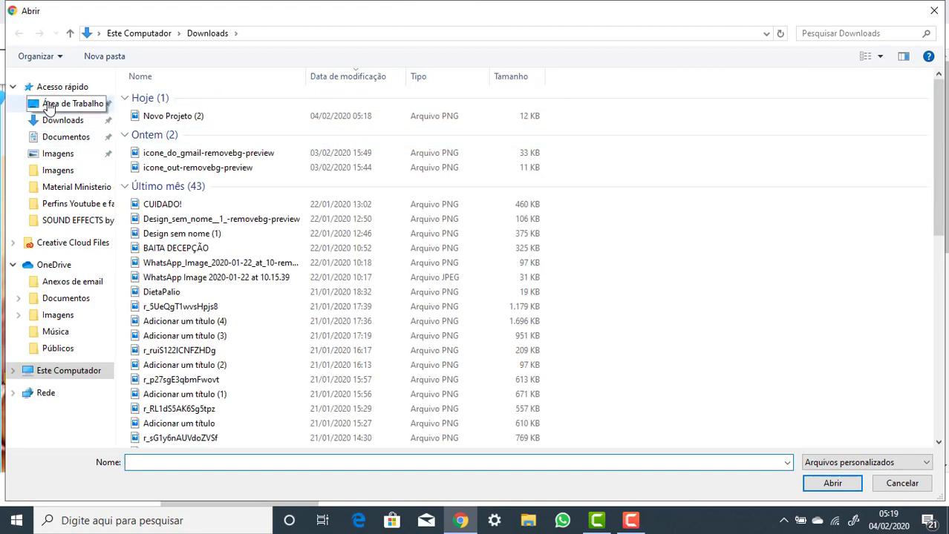
pyautogui.click(178, 117)
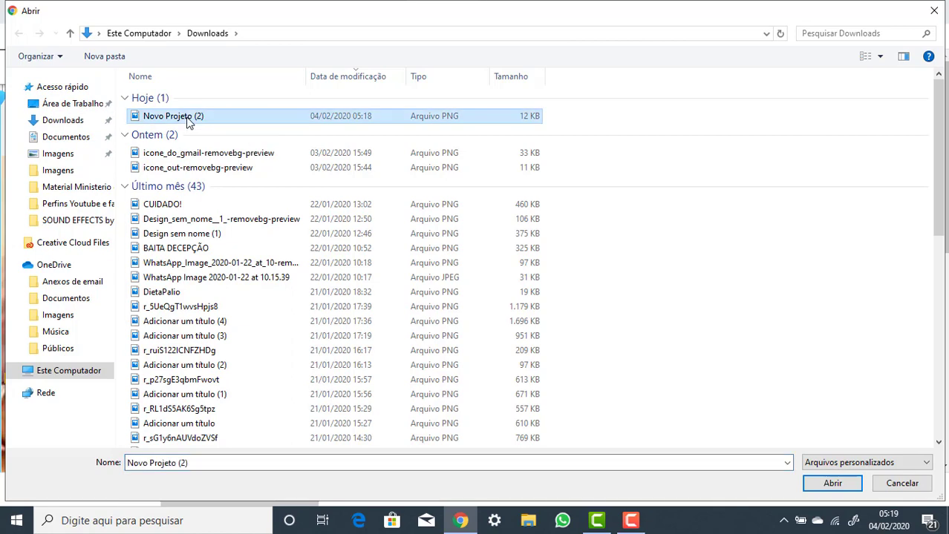
pyautogui.click(833, 483)
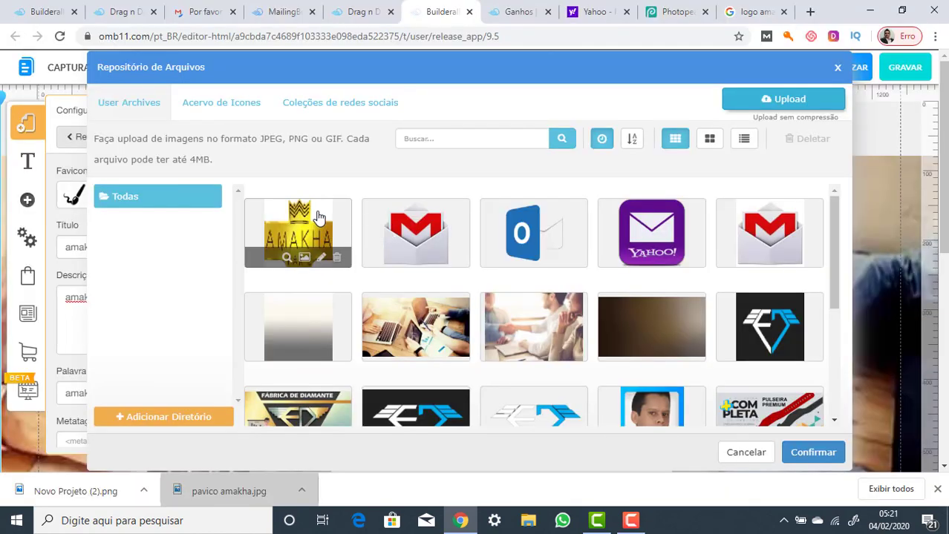
# Step: Set the uploaded Amakha logo as the layout's favicon and save the SEO settings
pyautogui.click(318, 218)
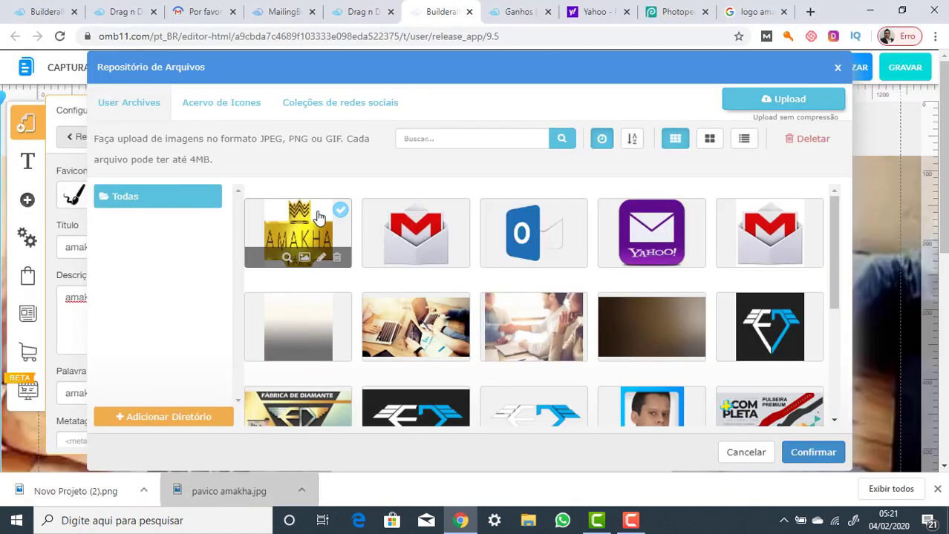
pyautogui.click(814, 454)
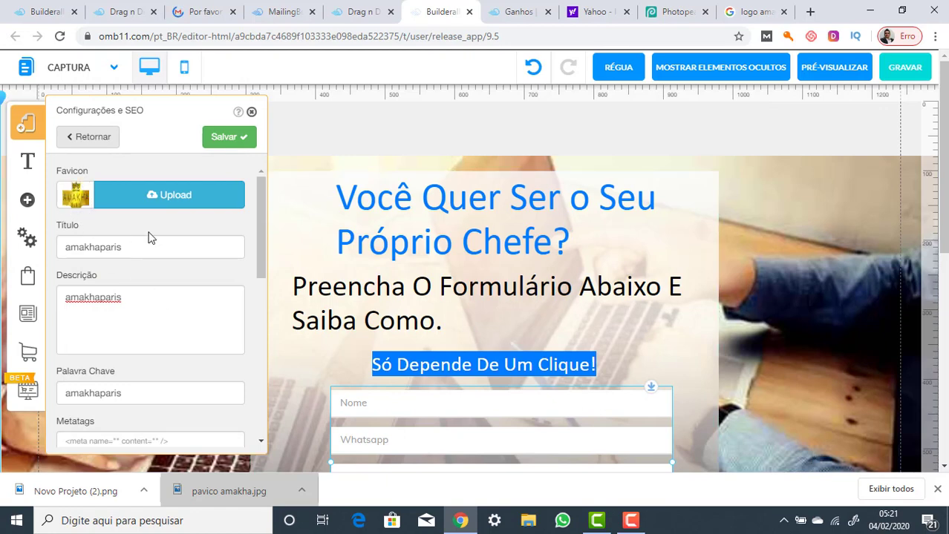
pyautogui.click(220, 138)
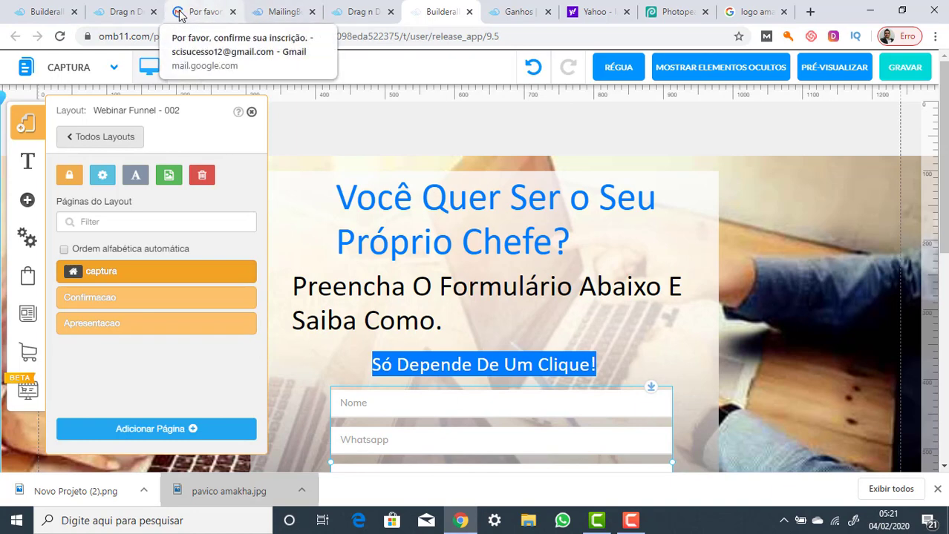
# Step: Open the captura page's SEO settings and examine its title, description, keyword, sharing image and head script fields
pyautogui.click(144, 281)
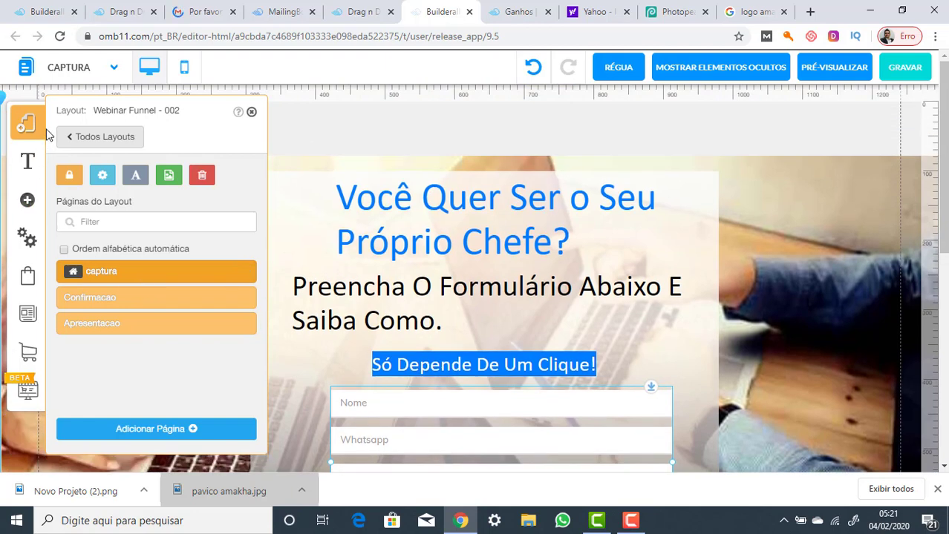
pyautogui.click(247, 273)
pyautogui.scroll(-2, 212, 299)
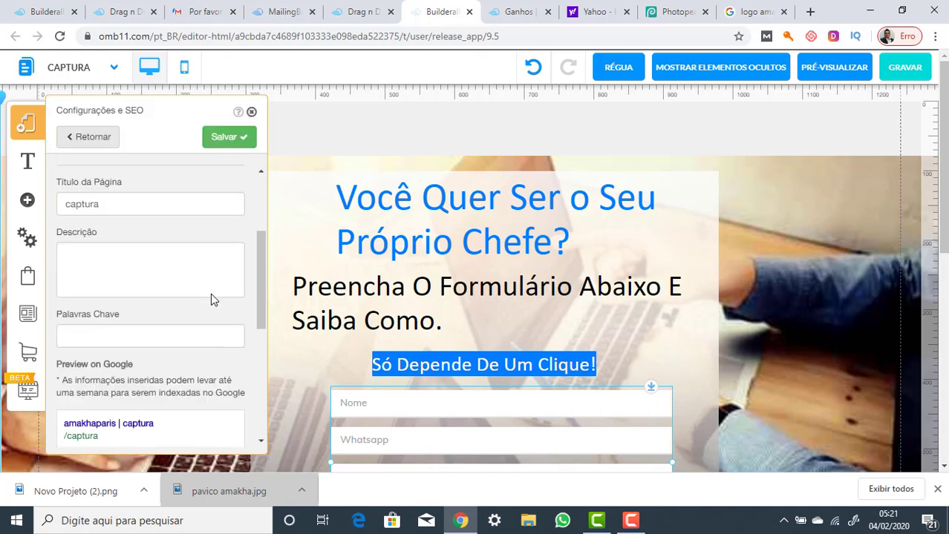
pyautogui.scroll(-4, 211, 297)
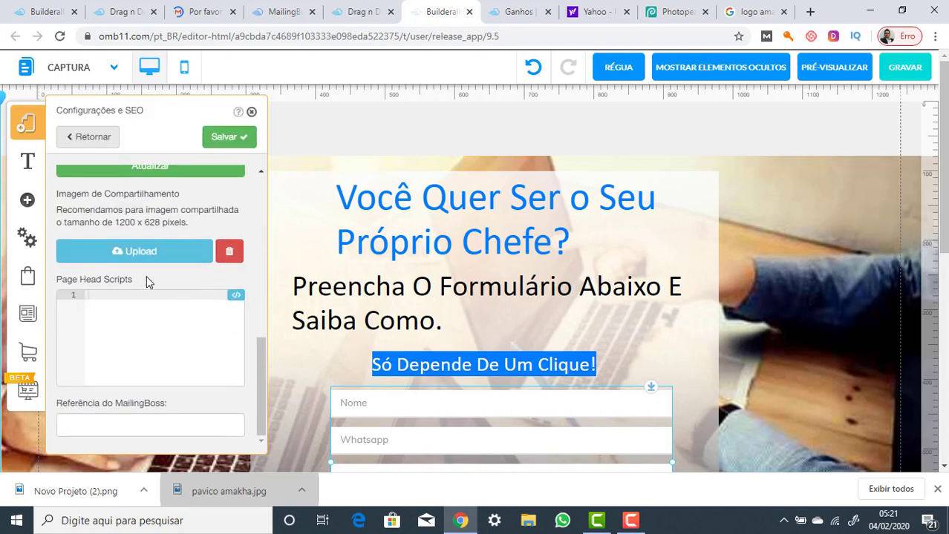
pyautogui.scroll(2, 147, 279)
pyautogui.scroll(-1, 145, 312)
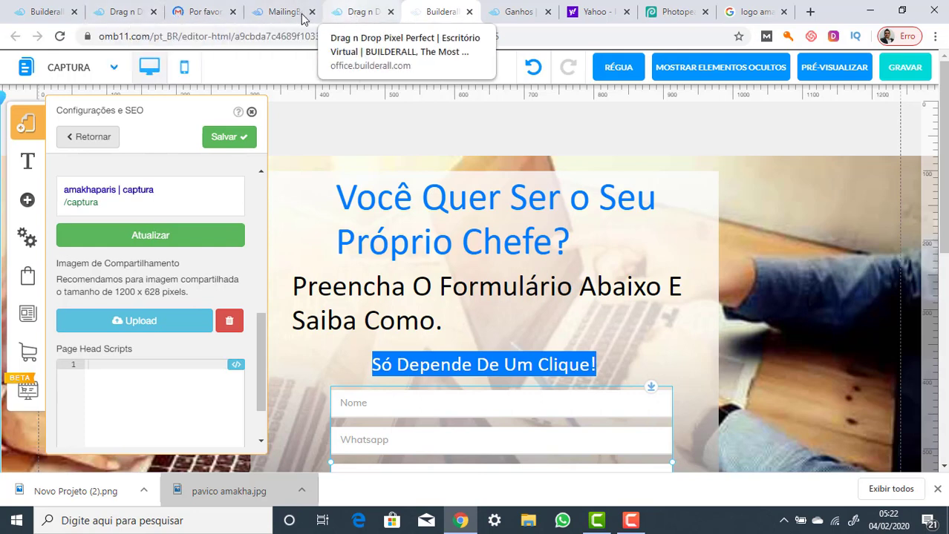
# Step: Examine the cover images of the sites in the Builderall site list and return to the page editor
pyautogui.click(348, 19)
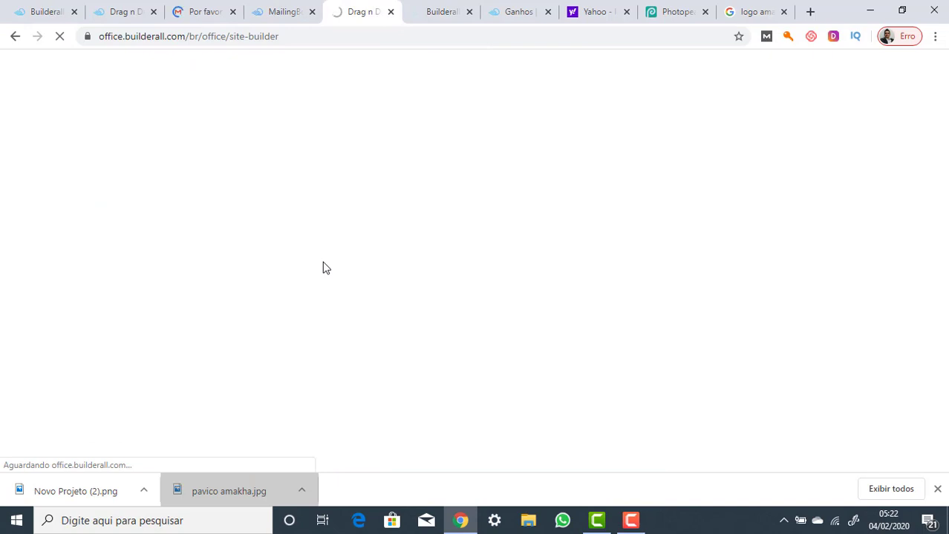
pyautogui.scroll(-1, 16, 275)
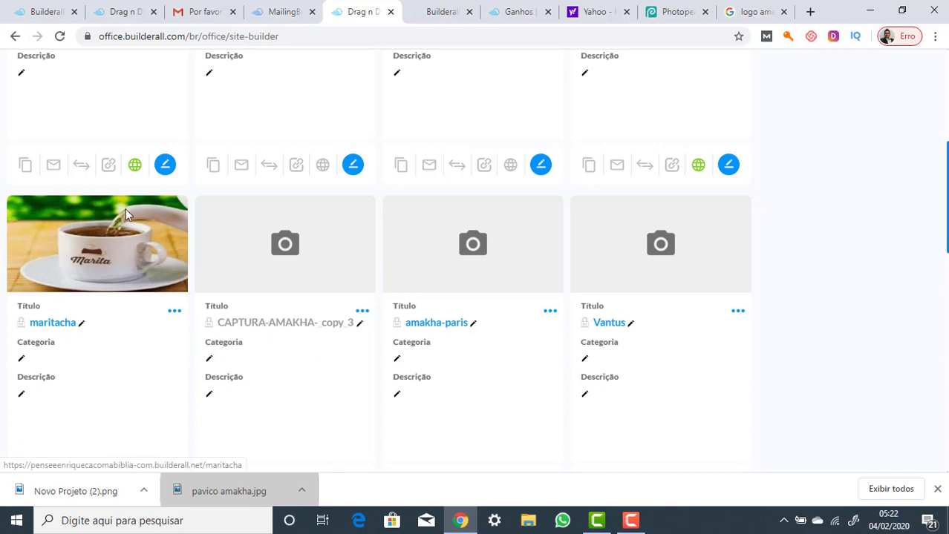
pyautogui.scroll(3, 132, 260)
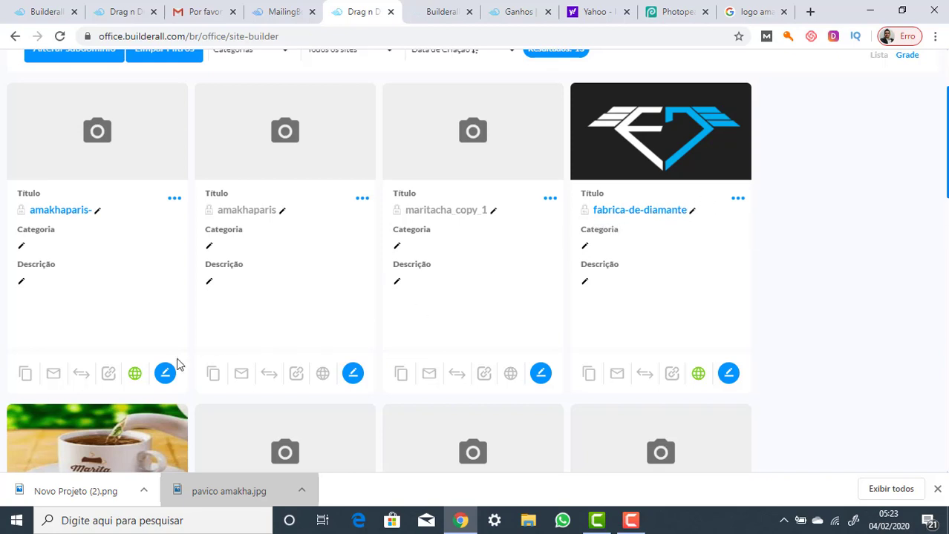
pyautogui.scroll(-2, 177, 364)
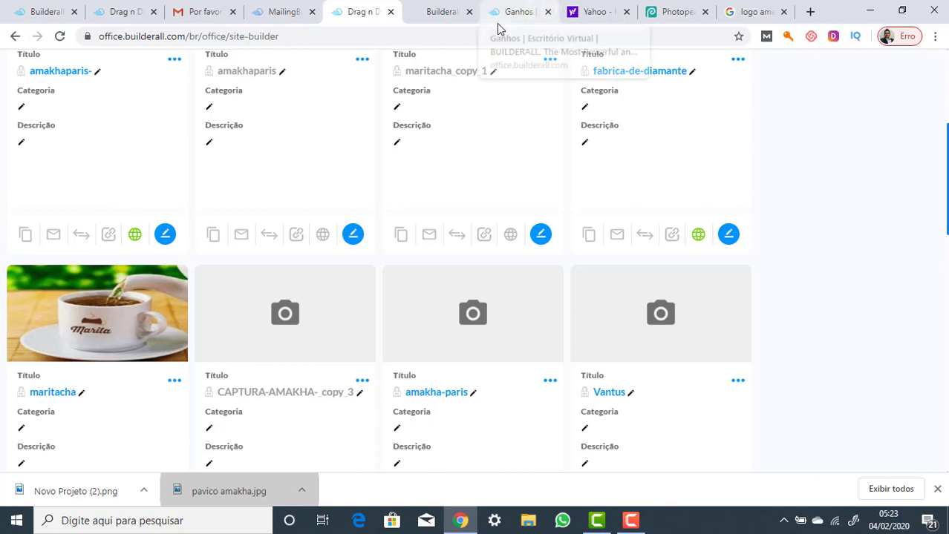
pyautogui.click(443, 16)
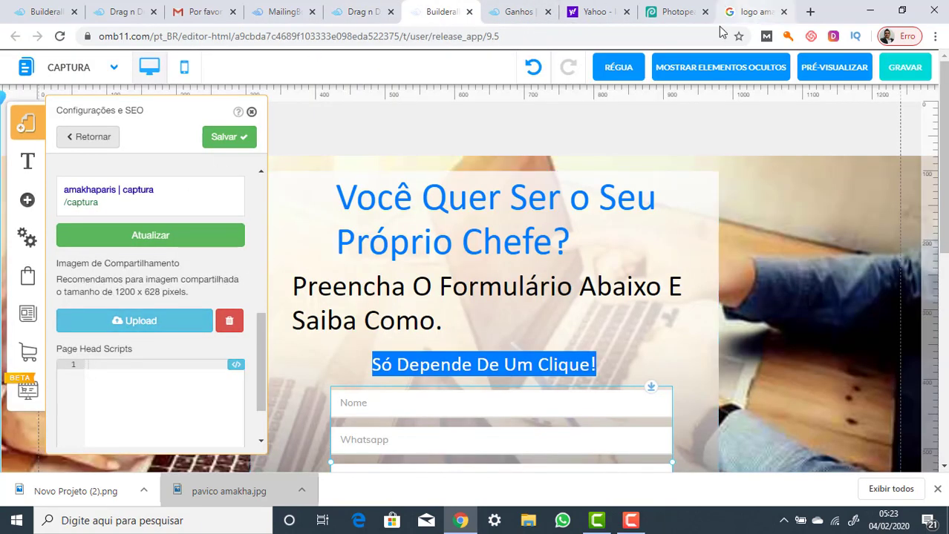
# Step: Switch to Photopea and close the favicon project Novo Projeto.psd
pyautogui.click(669, 15)
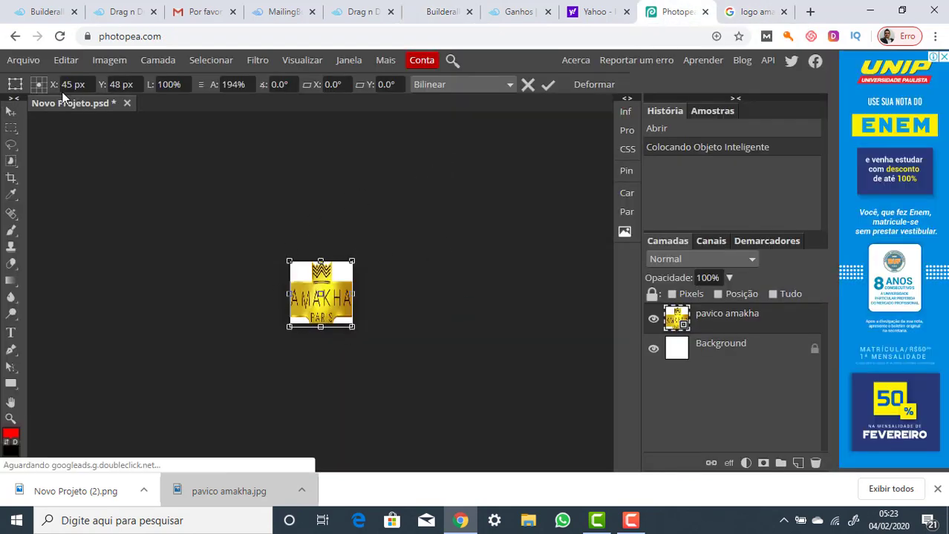
pyautogui.click(127, 104)
pyautogui.click(530, 134)
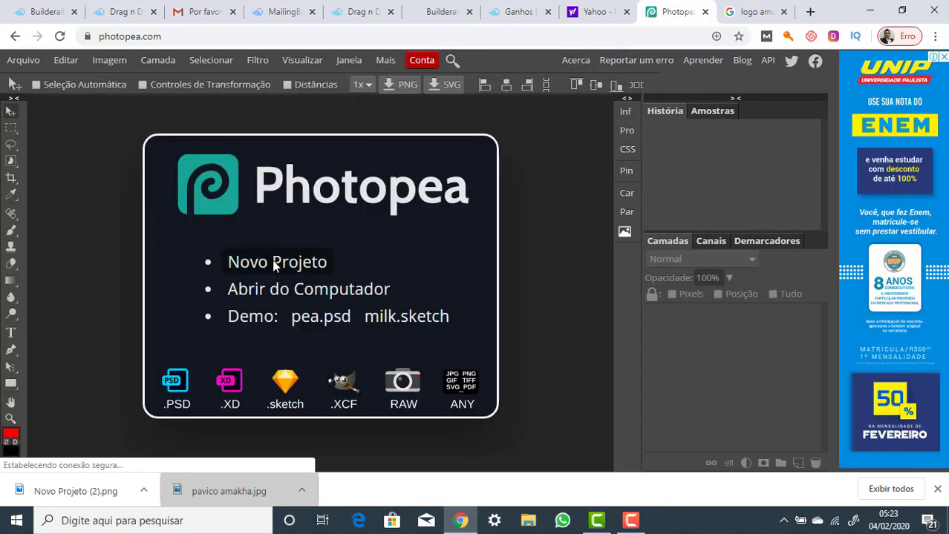
# Step: Create a new 1200 x 628 px project with a transparent background for the sharing image
pyautogui.click(277, 263)
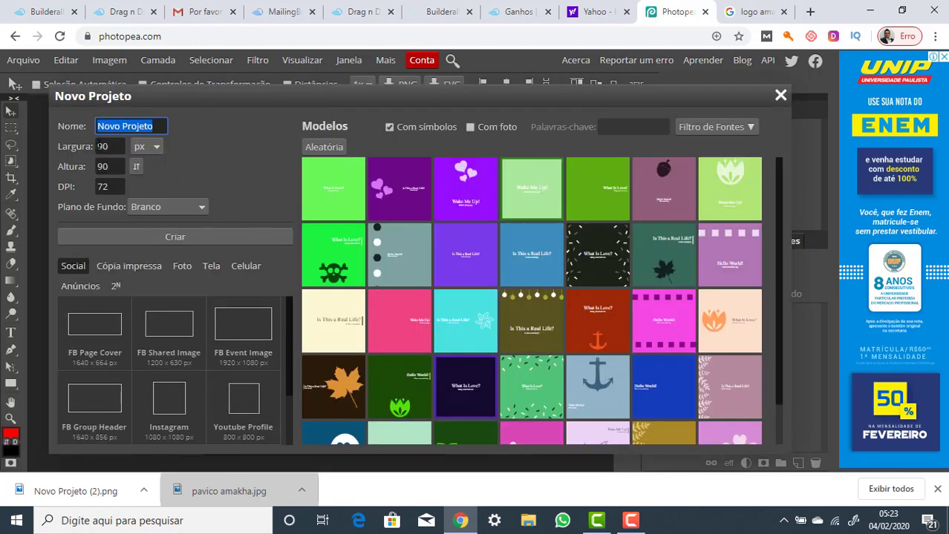
pyautogui.click(438, 11)
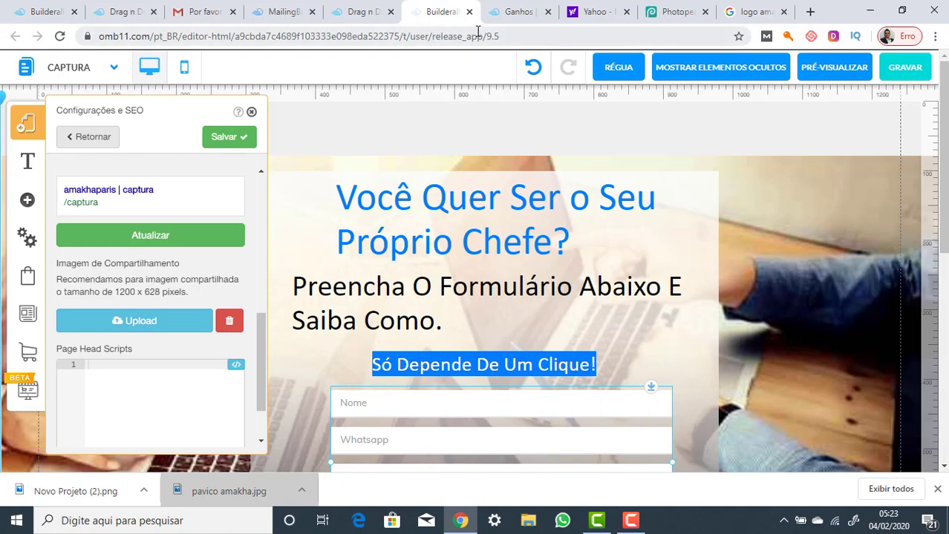
pyautogui.click(682, 13)
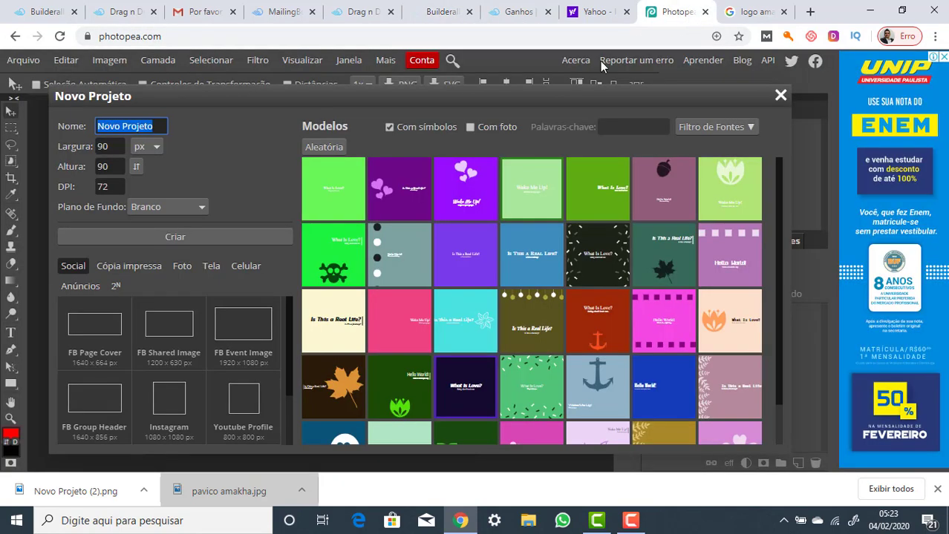
pyautogui.click(113, 147)
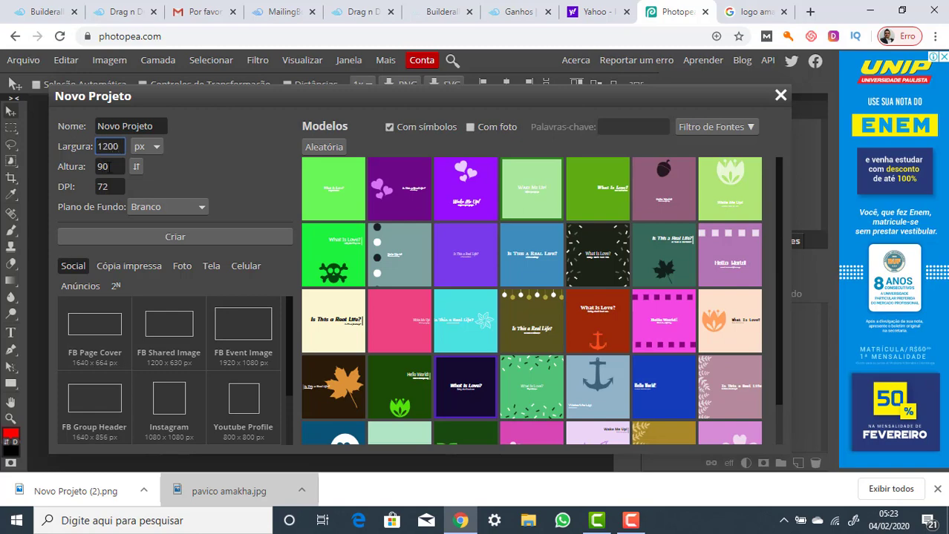
pyautogui.click(108, 167)
pyautogui.press('BackSpace')
pyautogui.press('BackSpace')
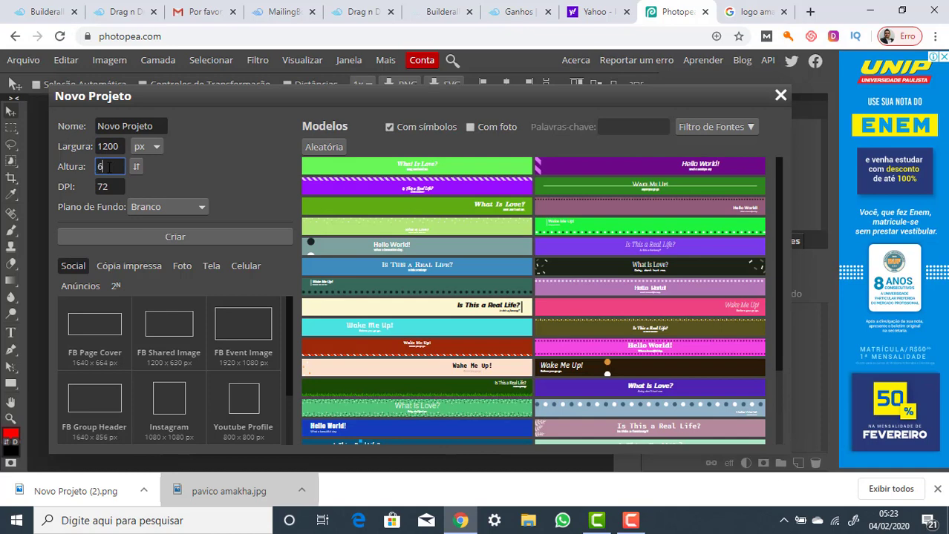
pyautogui.write('628')
pyautogui.click(204, 207)
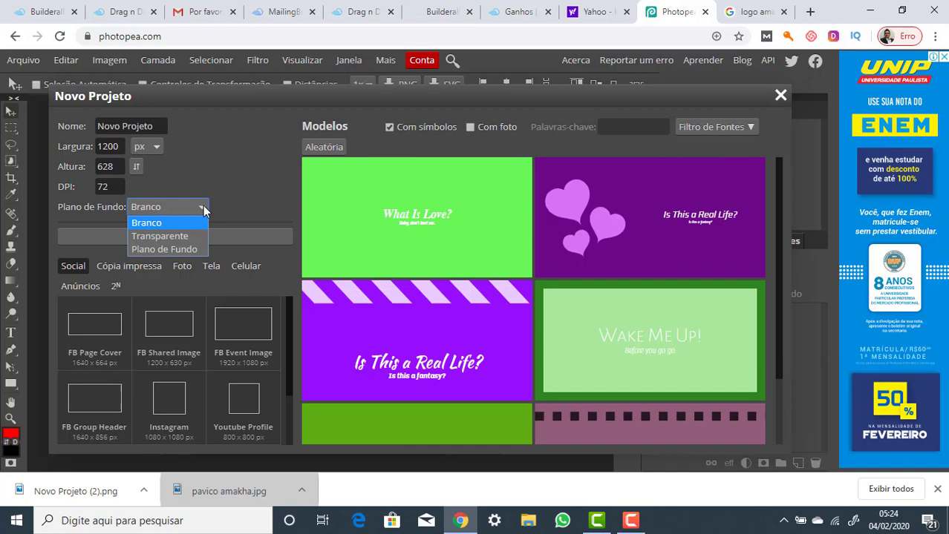
pyautogui.click(165, 236)
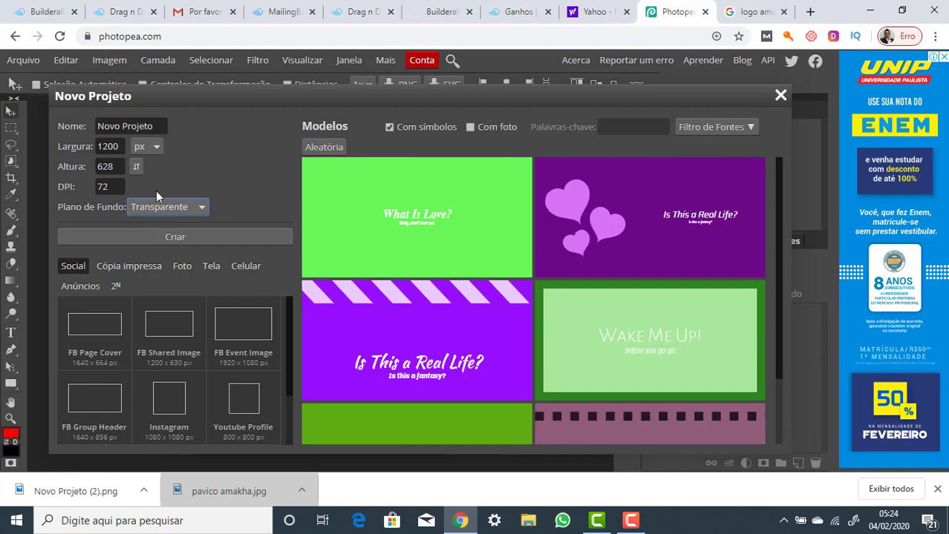
pyautogui.click(170, 236)
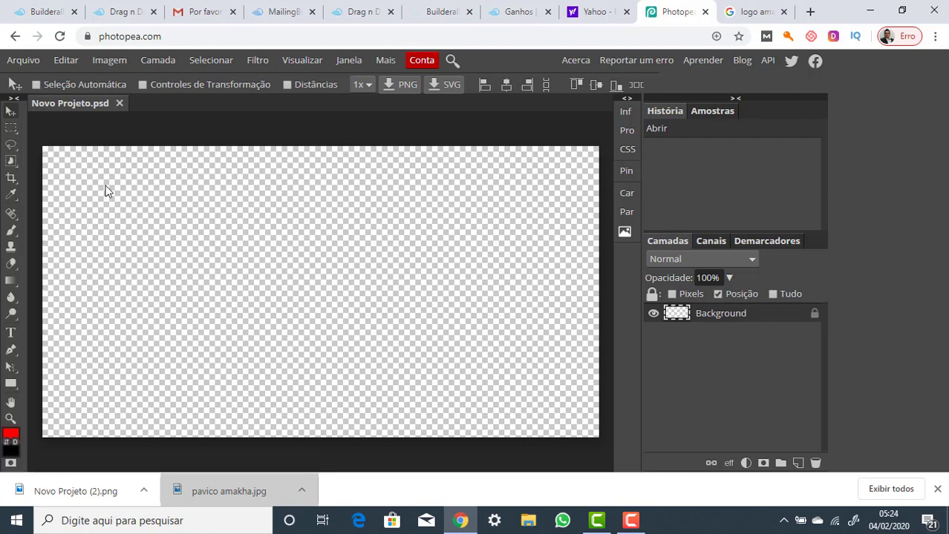
# Step: Place the downloaded pavico amakha.jpg logo on the new project's canvas
pyautogui.click(755, 12)
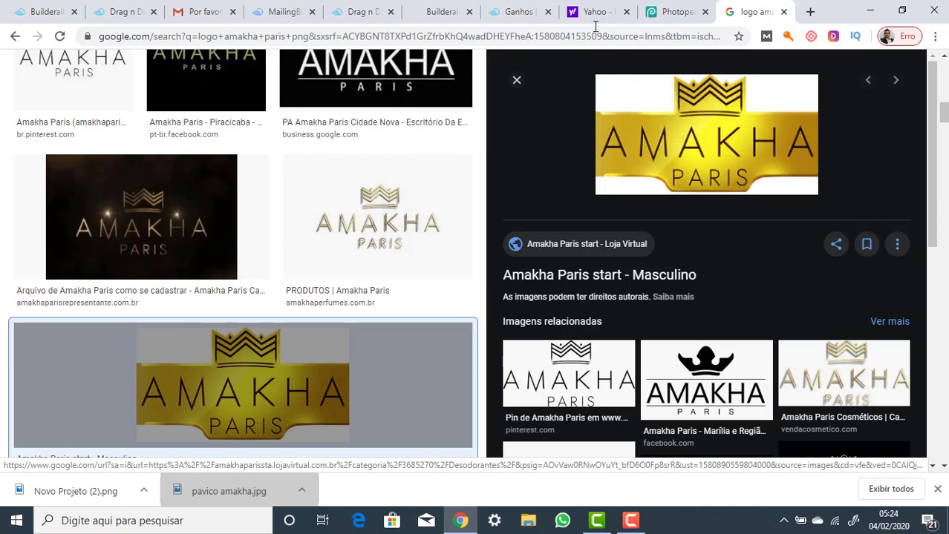
pyautogui.click(677, 13)
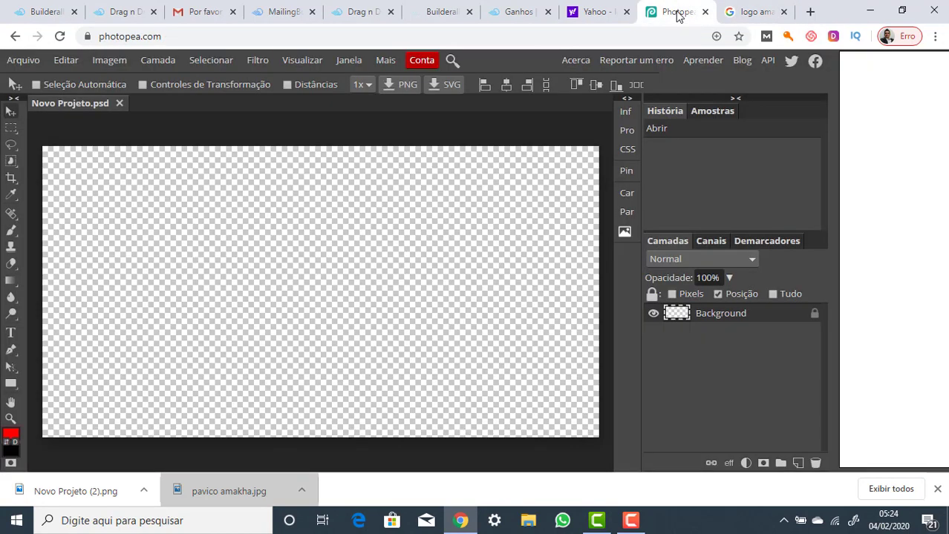
pyautogui.click(235, 490)
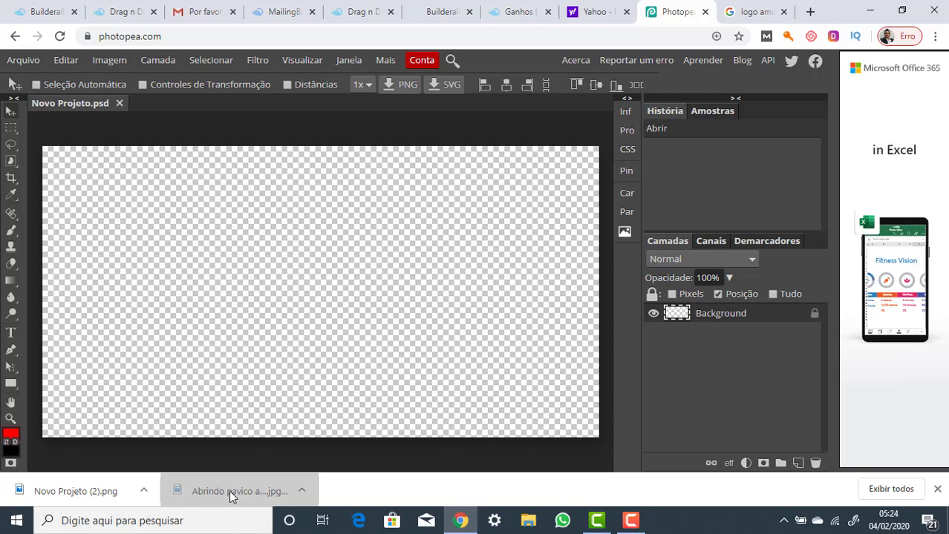
pyautogui.moveTo(229, 491); pyautogui.dragTo(312, 169)
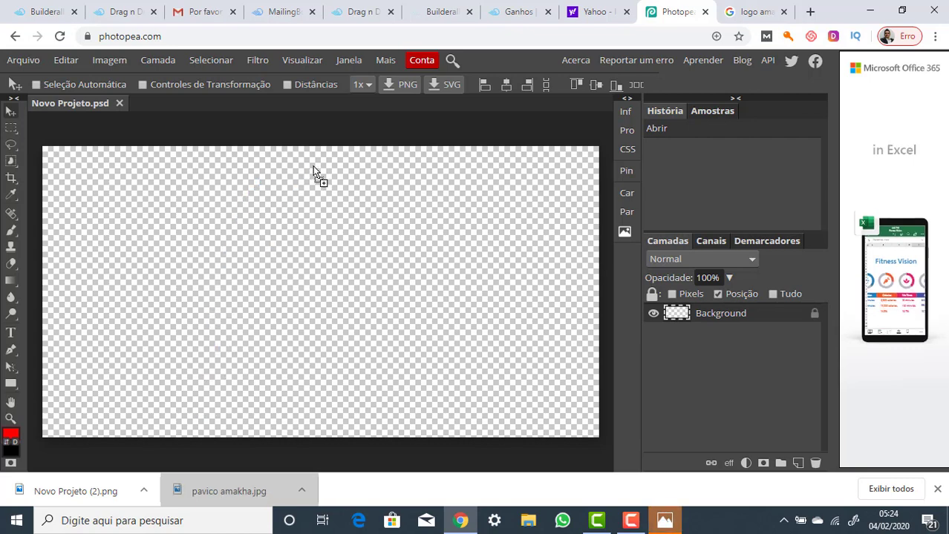
pyautogui.moveTo(313, 168); pyautogui.dragTo(313, 172)
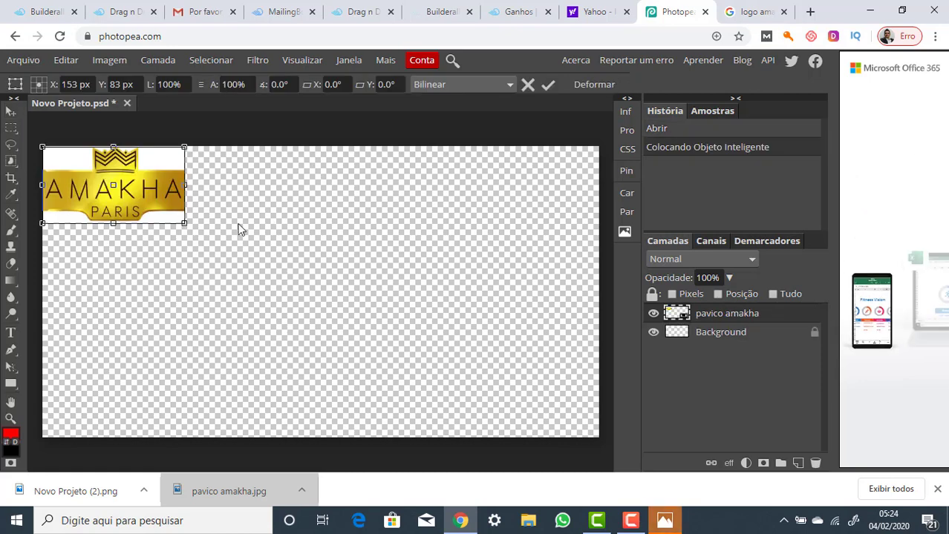
# Step: Stretch the placed Amakha logo to about 392% width and 381% height so it fills the whole canvas
pyautogui.moveTo(207, 239); pyautogui.dragTo(658, 429)
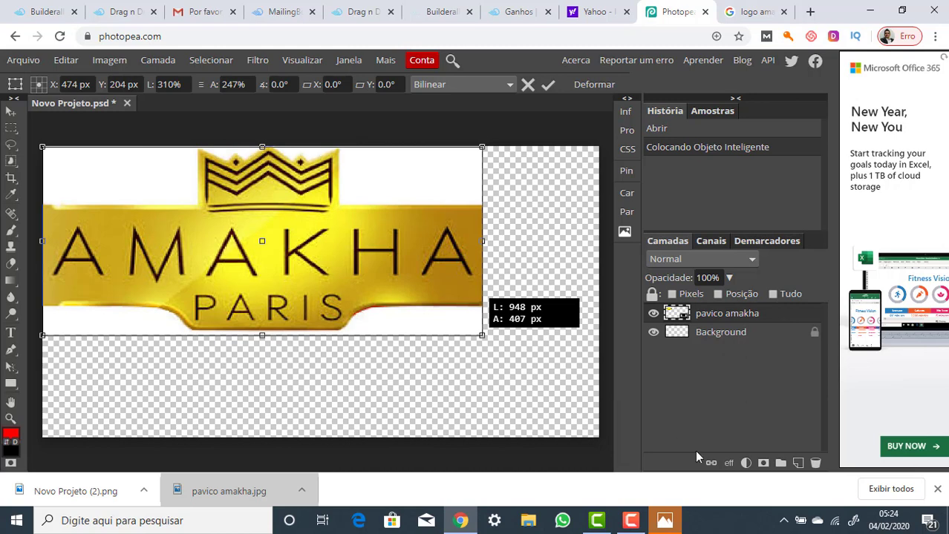
pyautogui.moveTo(696, 453); pyautogui.dragTo(735, 452)
pyautogui.moveTo(600, 442)
pyautogui.mouseDown()
pyautogui.moveTo(587, 435)
pyautogui.moveTo(598, 443)
pyautogui.moveTo(605, 432)
pyautogui.moveTo(602, 444)
pyautogui.mouseUp()
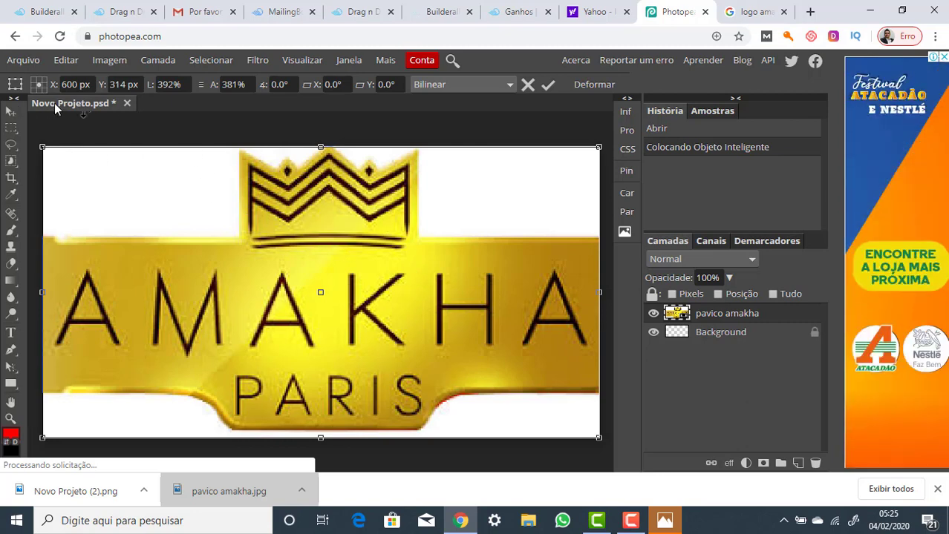
# Step: Export the stretched logo as a 1200 x 628 px PNG at 100% quality
pyautogui.click(26, 62)
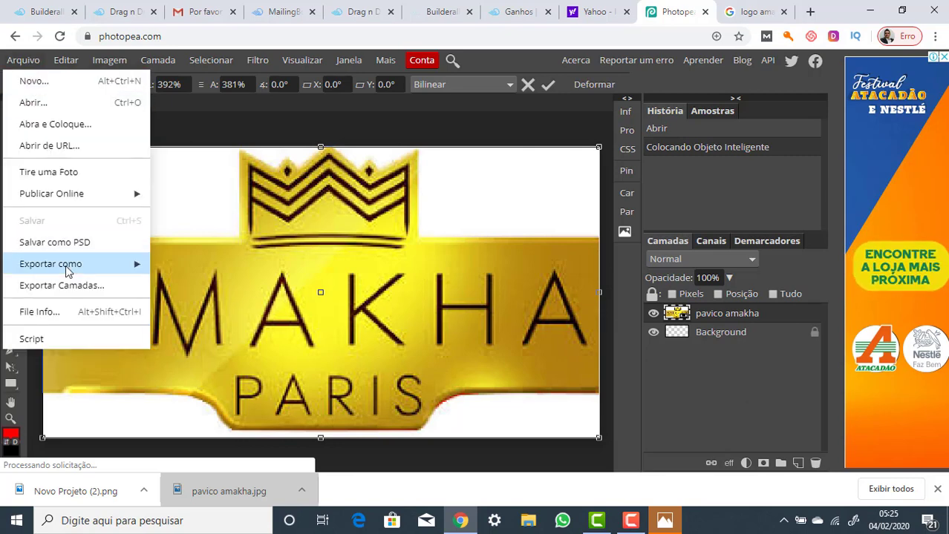
pyautogui.moveTo(81, 264)
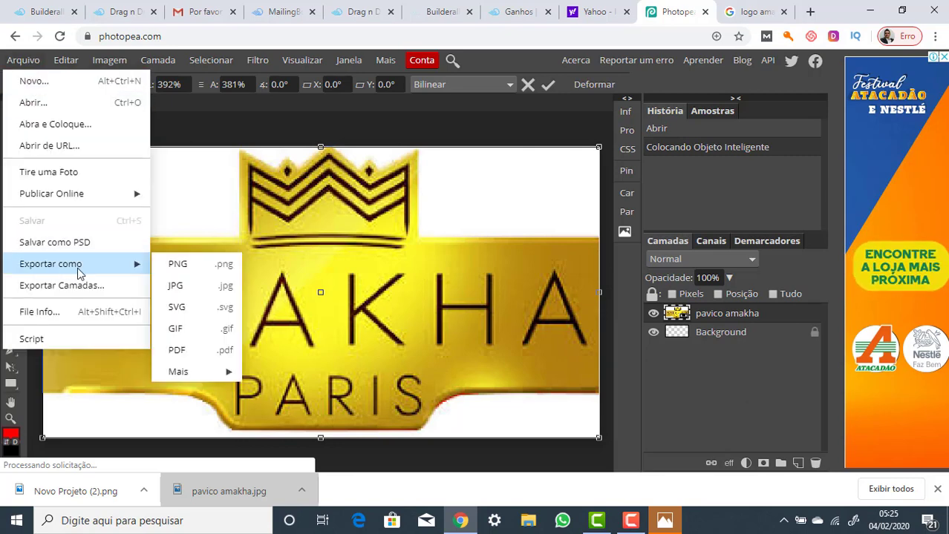
pyautogui.click(179, 264)
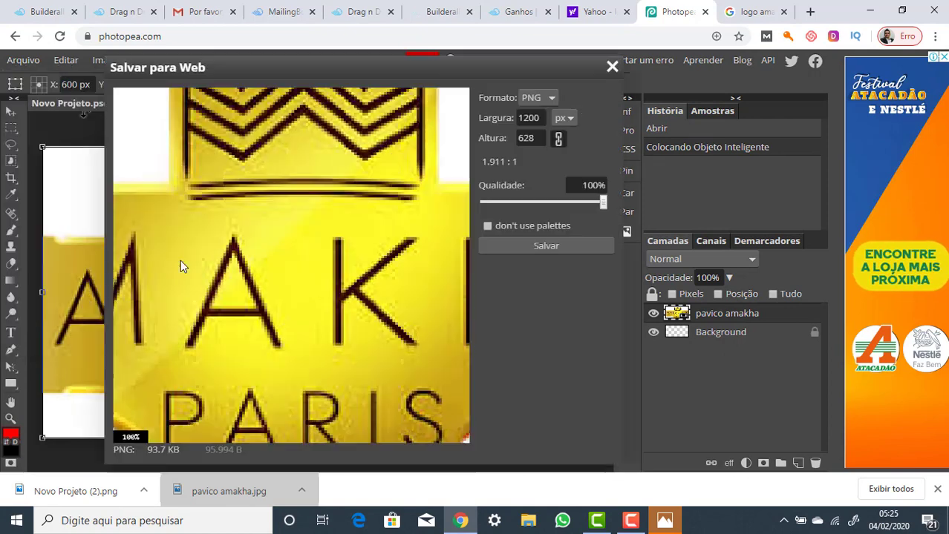
pyautogui.click(532, 247)
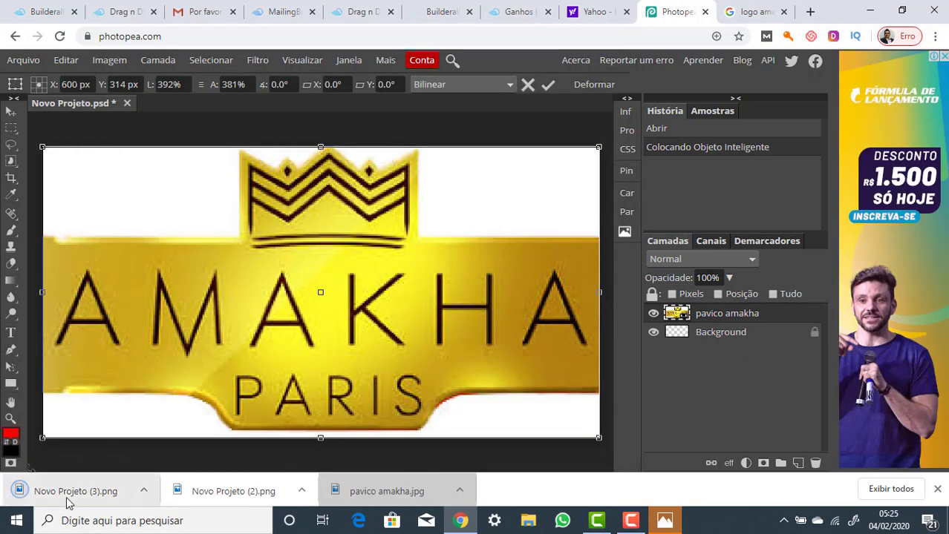
# Step: Switch to the Builderall editor and upload Novo Projeto (3).png to the file repository for the captura page's sharing image
pyautogui.click(427, 14)
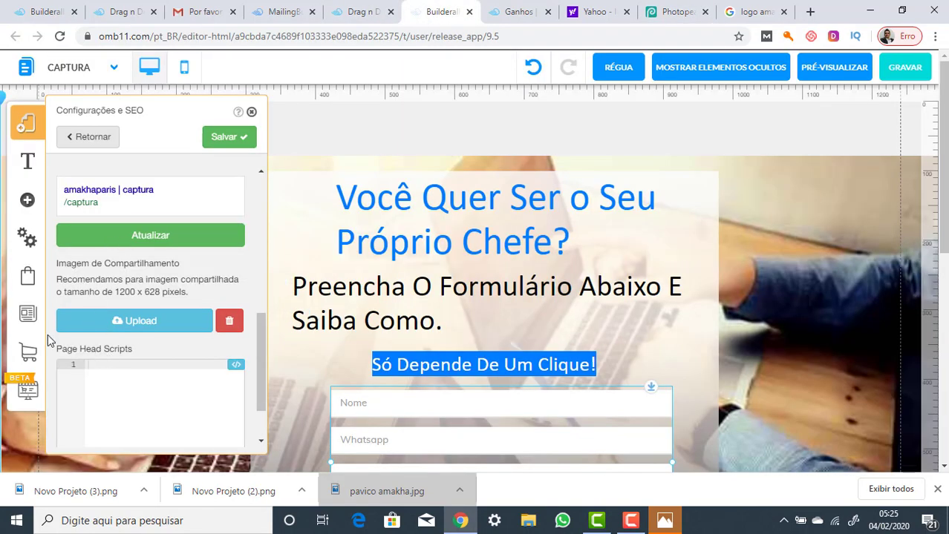
pyautogui.click(131, 322)
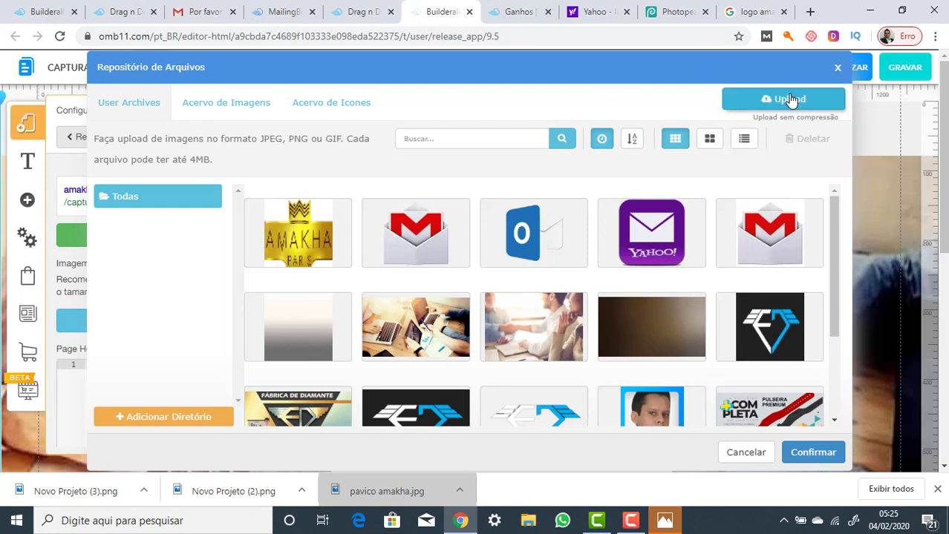
pyautogui.click(791, 100)
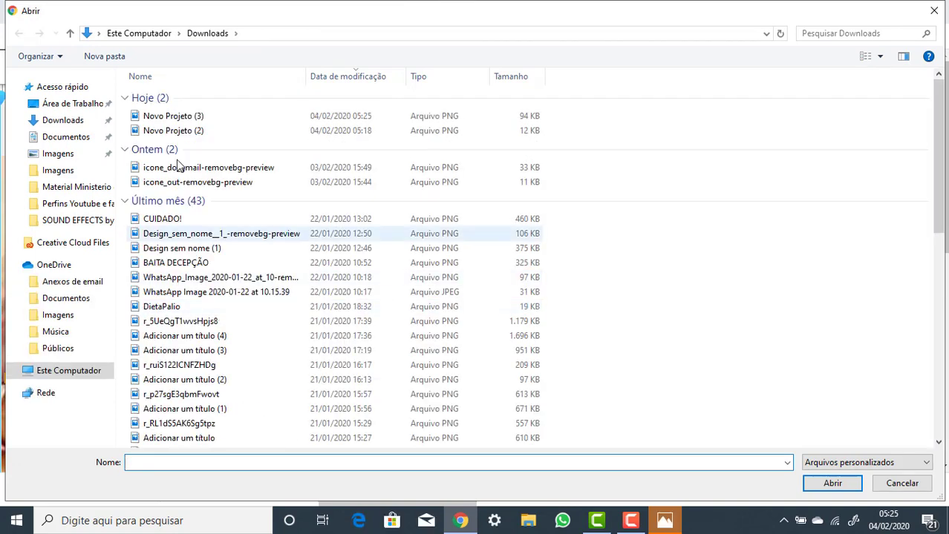
pyautogui.click(182, 118)
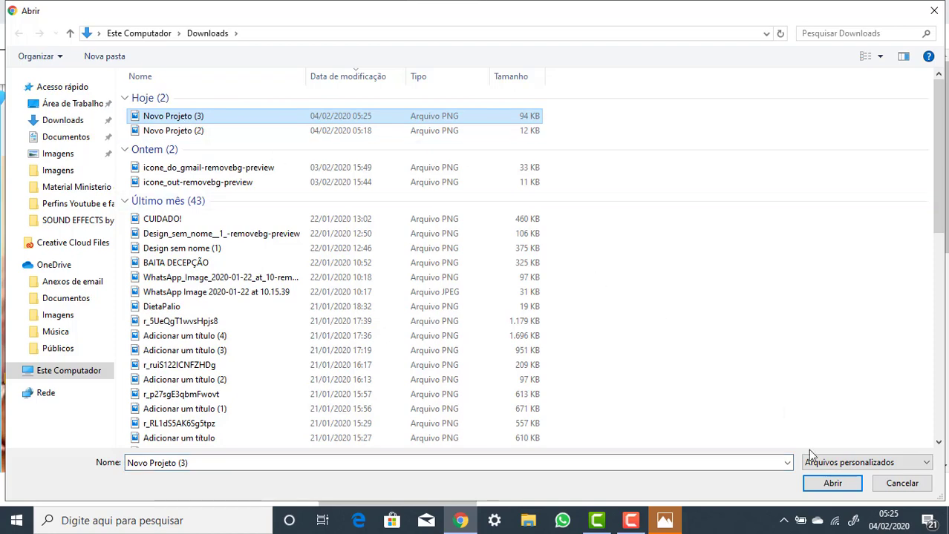
pyautogui.click(830, 483)
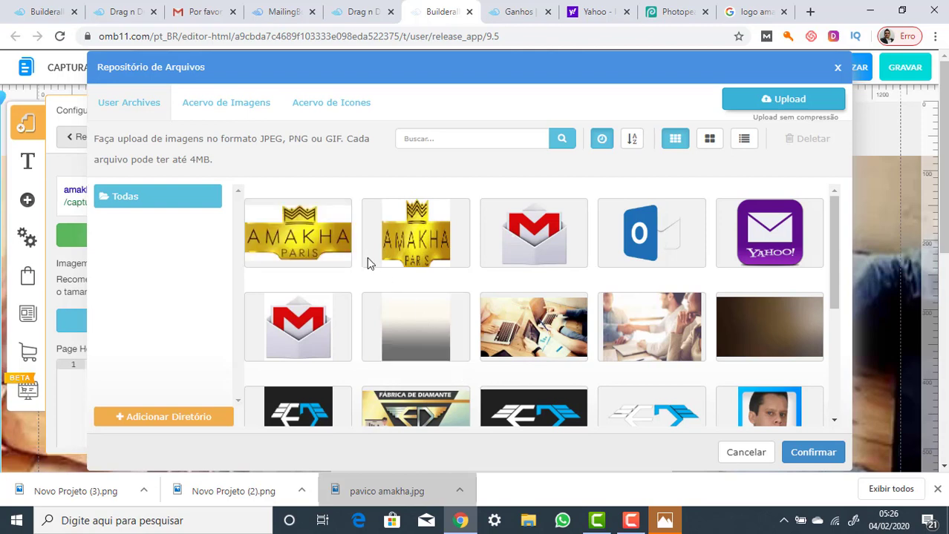
# Step: Set the uploaded wide Amakha logo as the captura page's sharing image and save its SEO settings
pyautogui.click(322, 219)
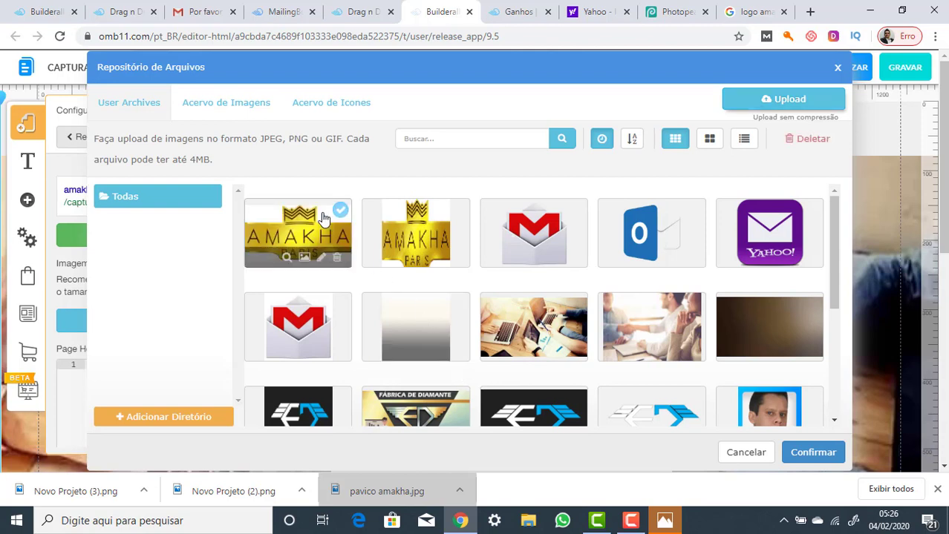
pyautogui.click(802, 456)
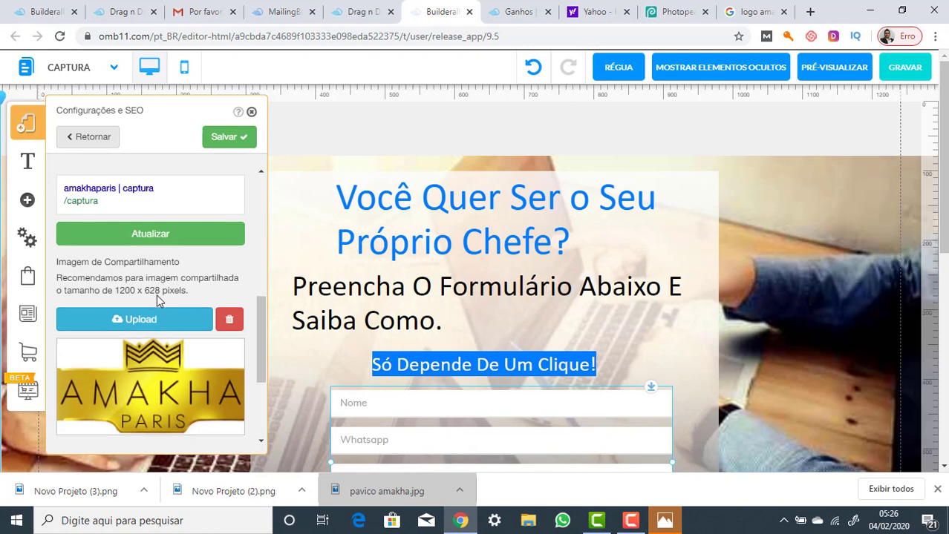
pyautogui.scroll(-3, 157, 295)
pyautogui.scroll(4, 158, 291)
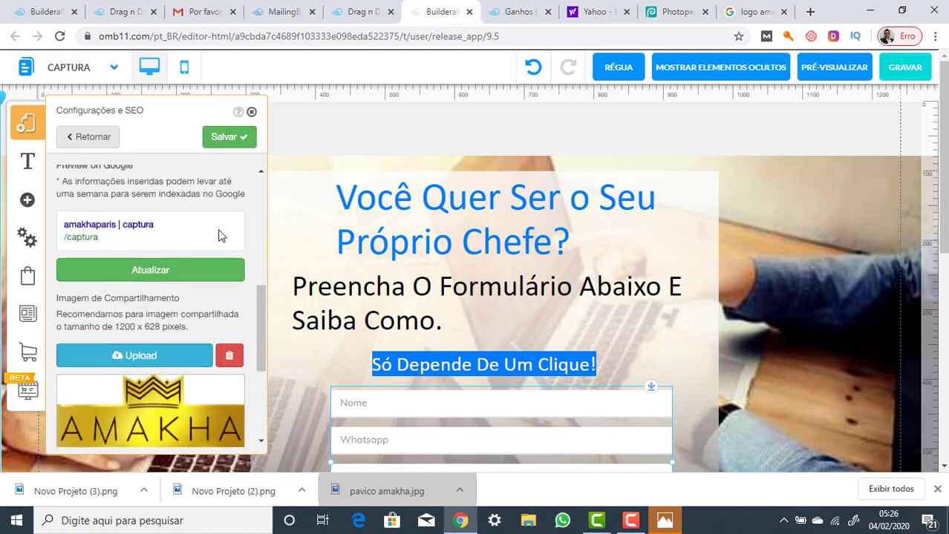
pyautogui.scroll(-2, 219, 236)
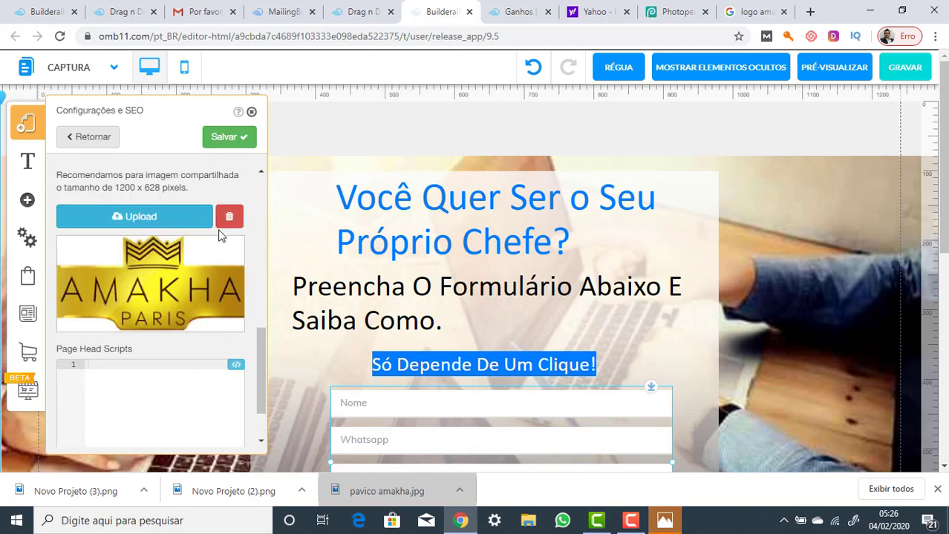
pyautogui.click(223, 141)
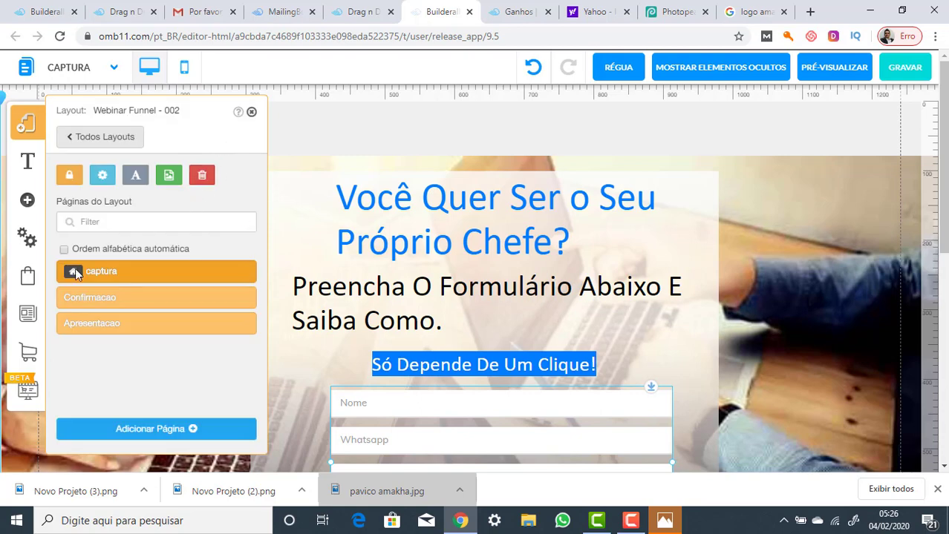
# Step: Set the wide Amakha logo as the Confirmacao page's sharing image and save that page's SEO settings
pyautogui.click(242, 299)
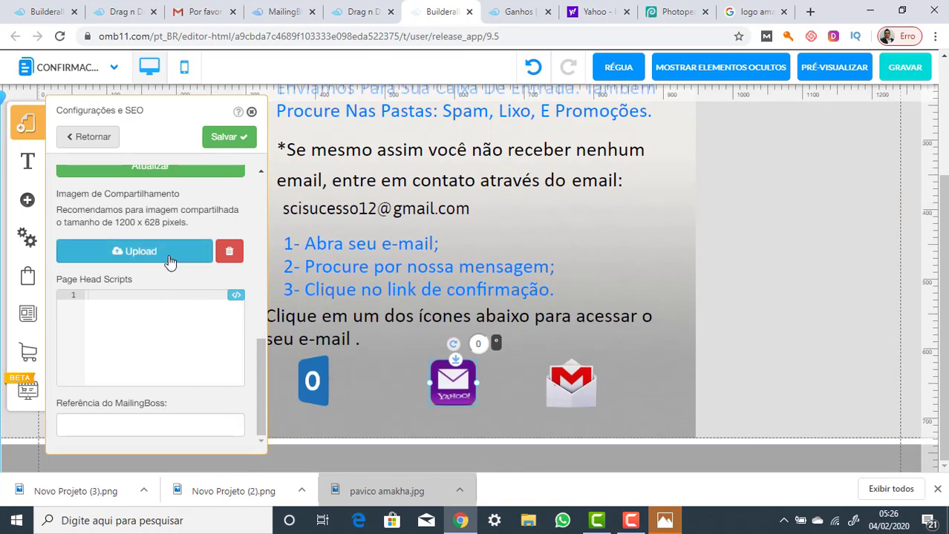
pyautogui.scroll(3, 169, 300)
pyautogui.scroll(-2, 169, 260)
pyautogui.scroll(-1, 168, 259)
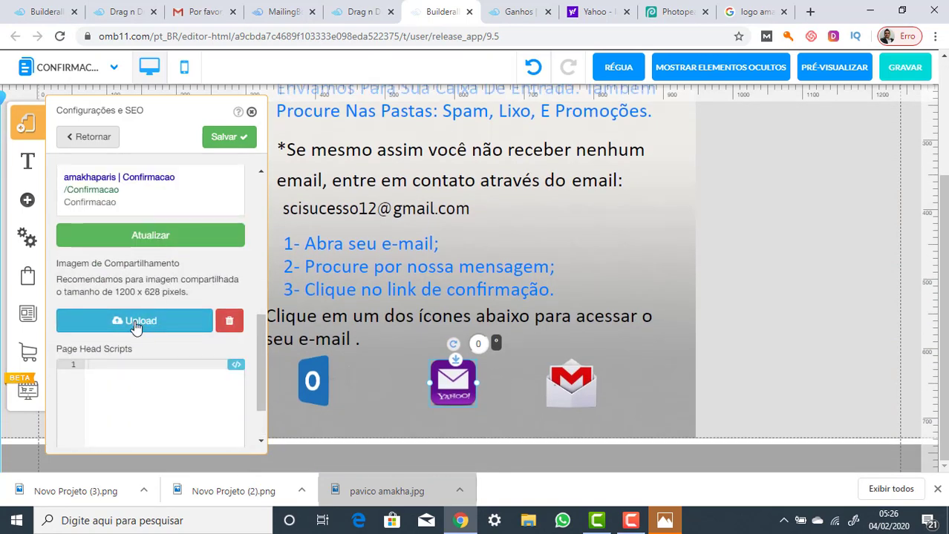
pyautogui.click(135, 324)
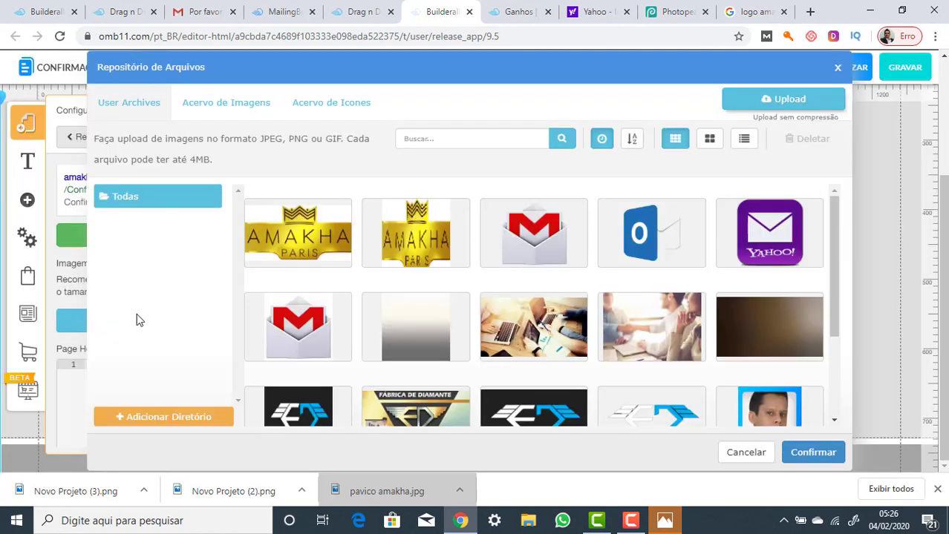
pyautogui.click(311, 219)
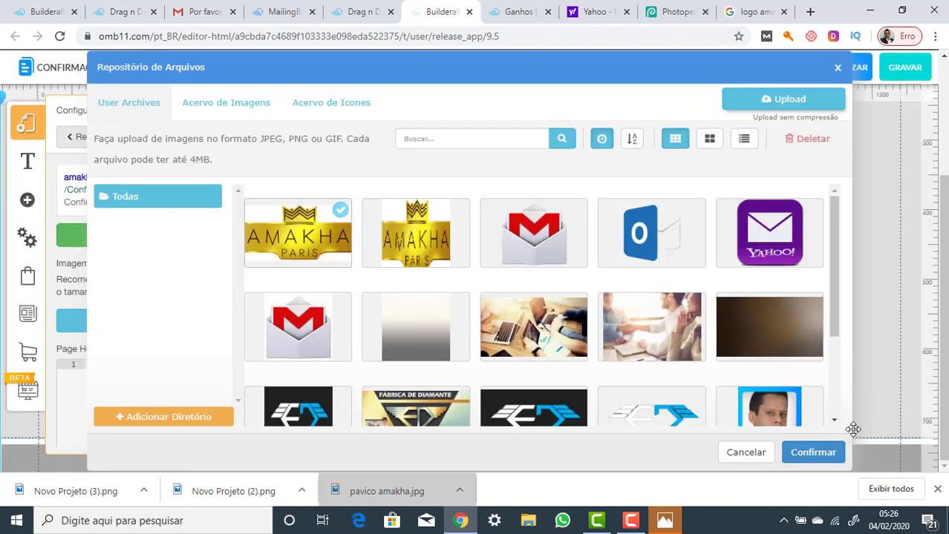
pyautogui.click(813, 453)
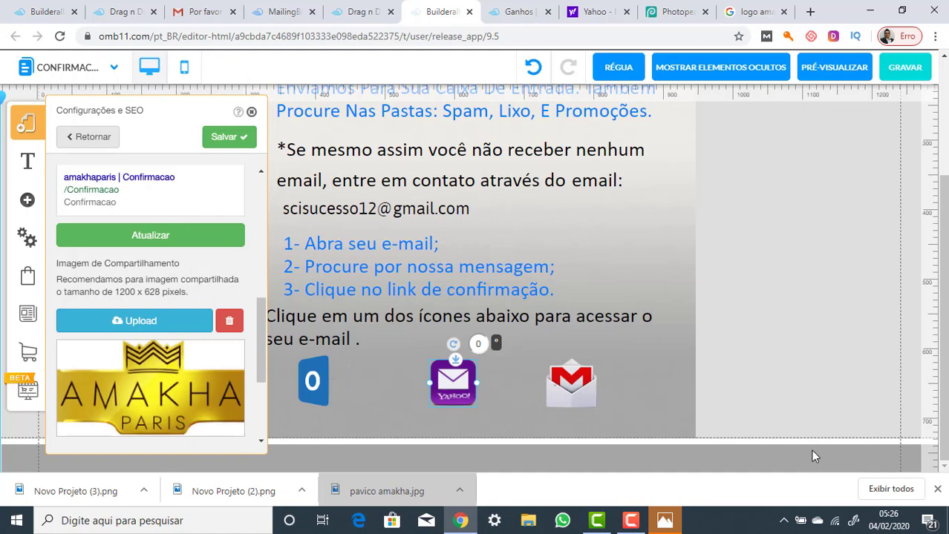
pyautogui.click(214, 141)
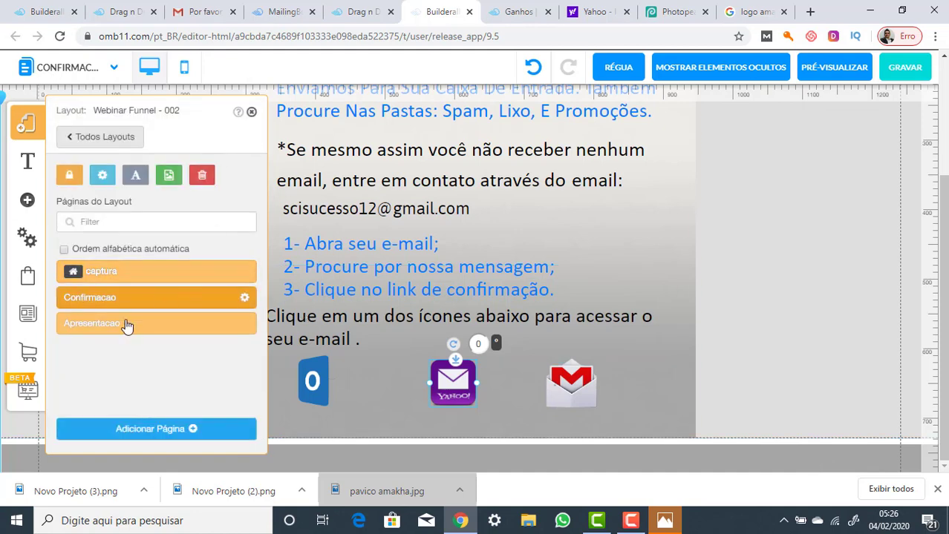
# Step: Open the Apresentacao page's SEO settings and bring up the file repository for its sharing image
pyautogui.click(246, 327)
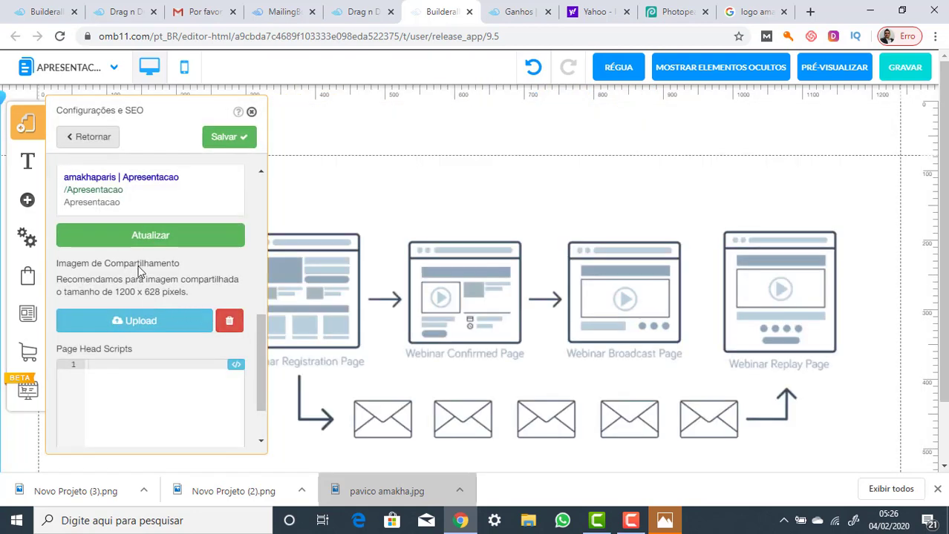
pyautogui.click(135, 325)
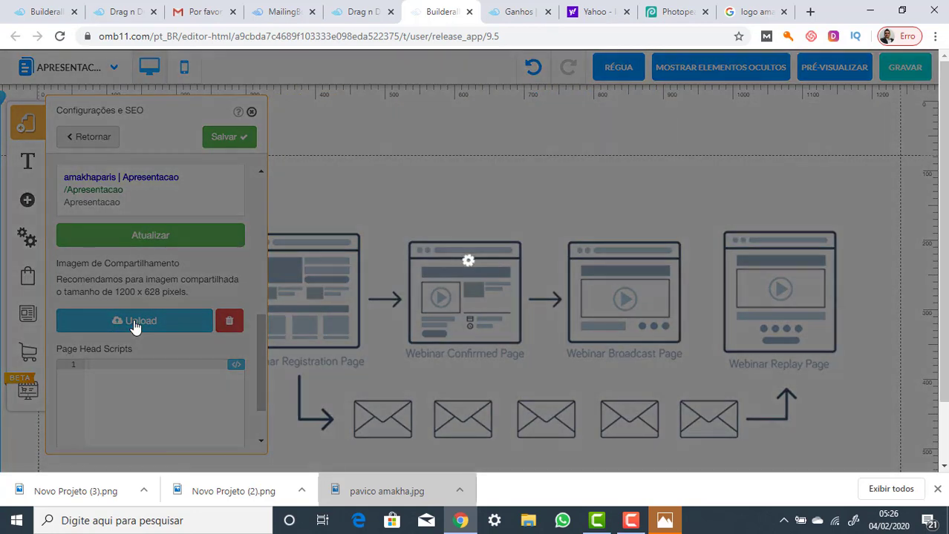